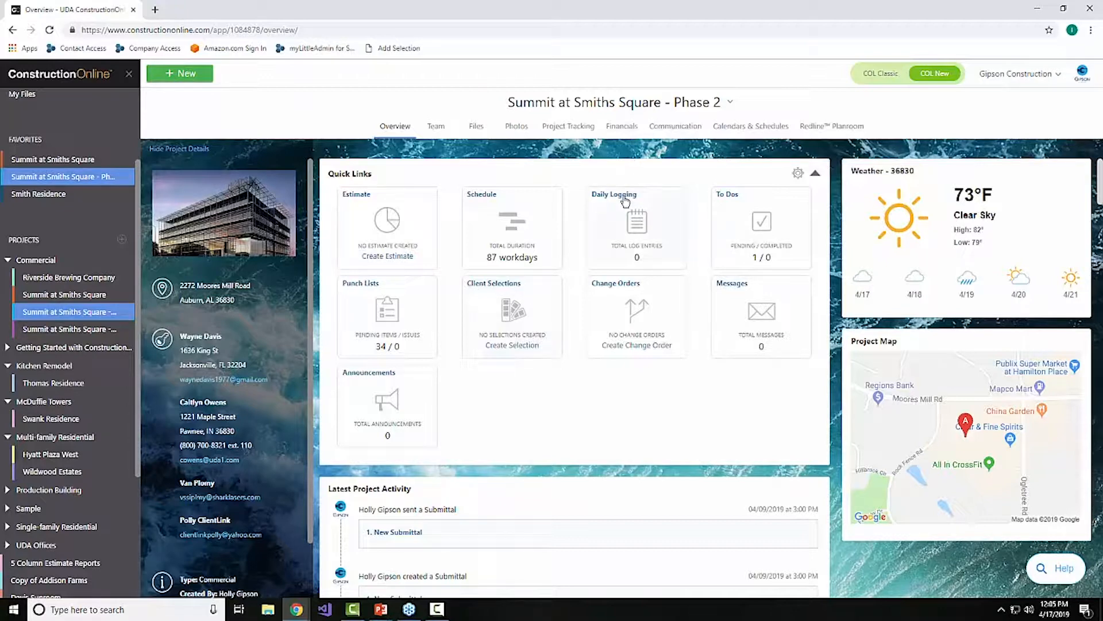
Step: Open the Daily Logging page in the project's tracking section
left_click(576, 131)
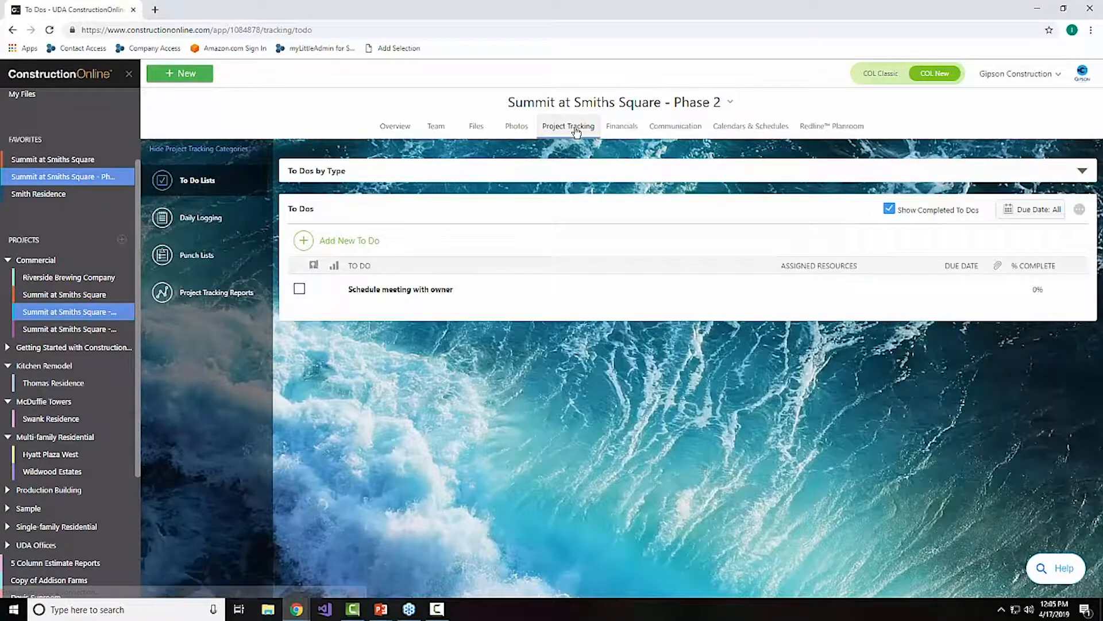
left_click(221, 219)
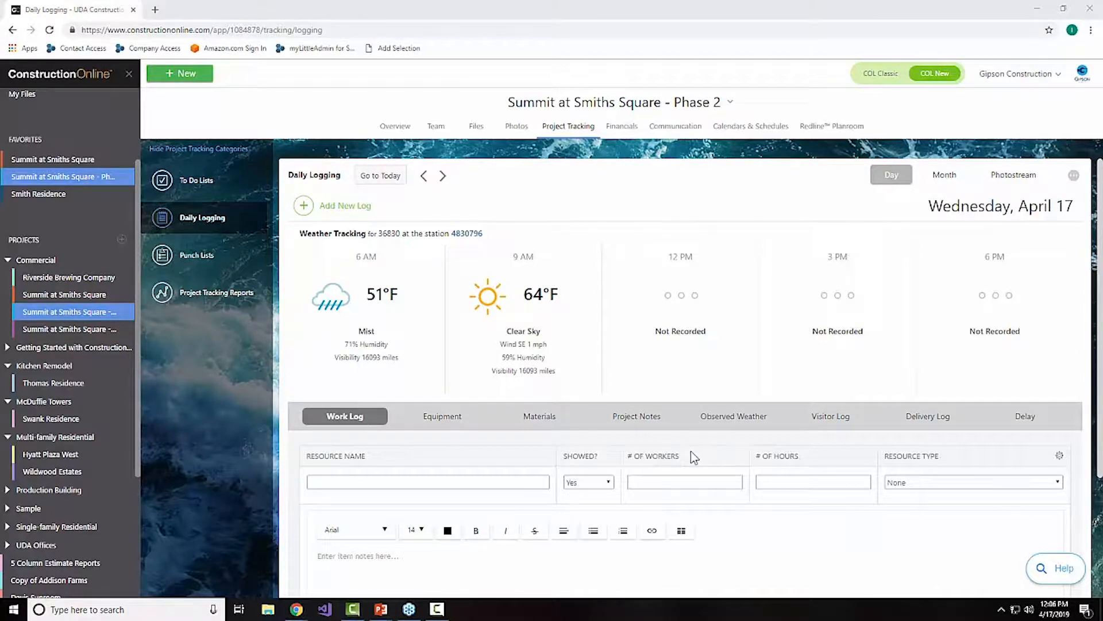
Step: Return to the project overview, review which features show as Quick Links, and save the settings
left_click(393, 129)
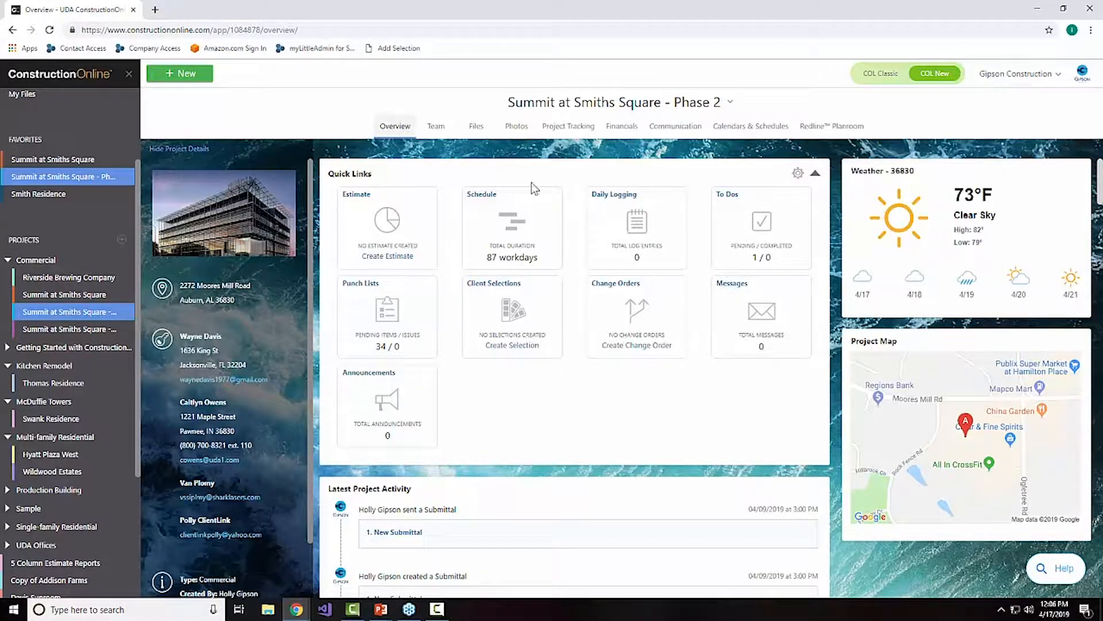
left_click(798, 173)
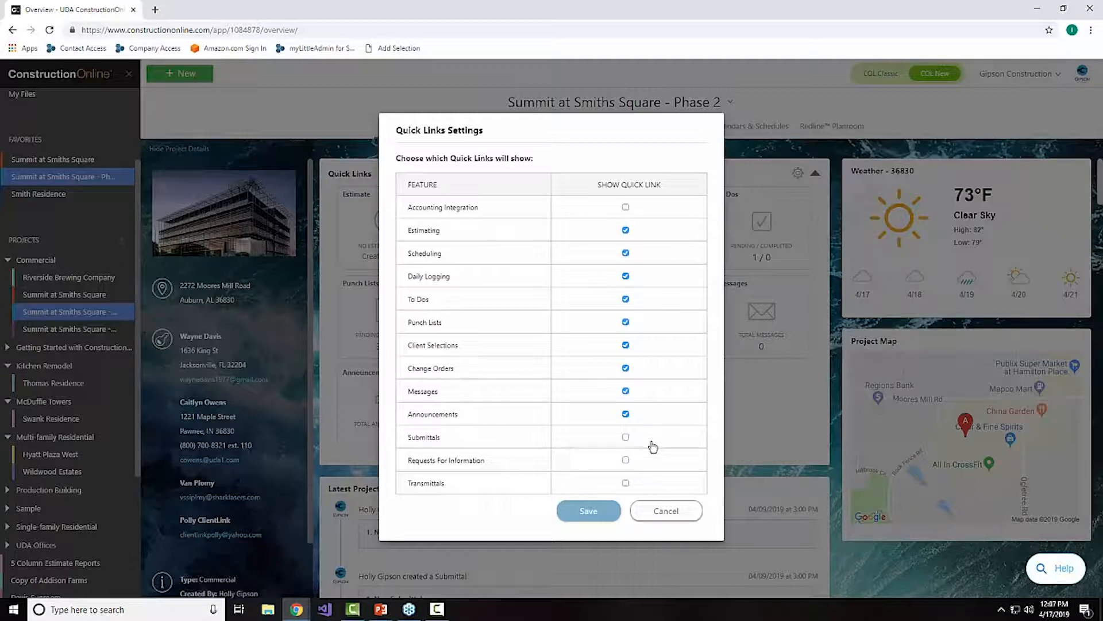
left_click(590, 511)
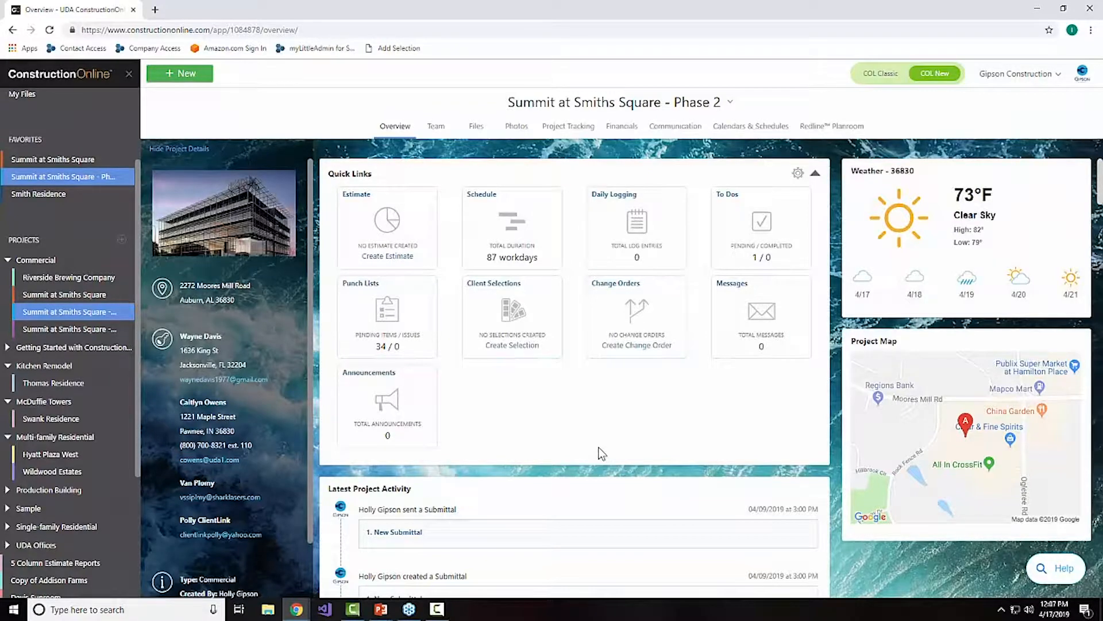
Step: Reopen Daily Logging from the overview and look through the Project Notes, Equipment, Materials and Visitor Log forms
left_click(604, 197)
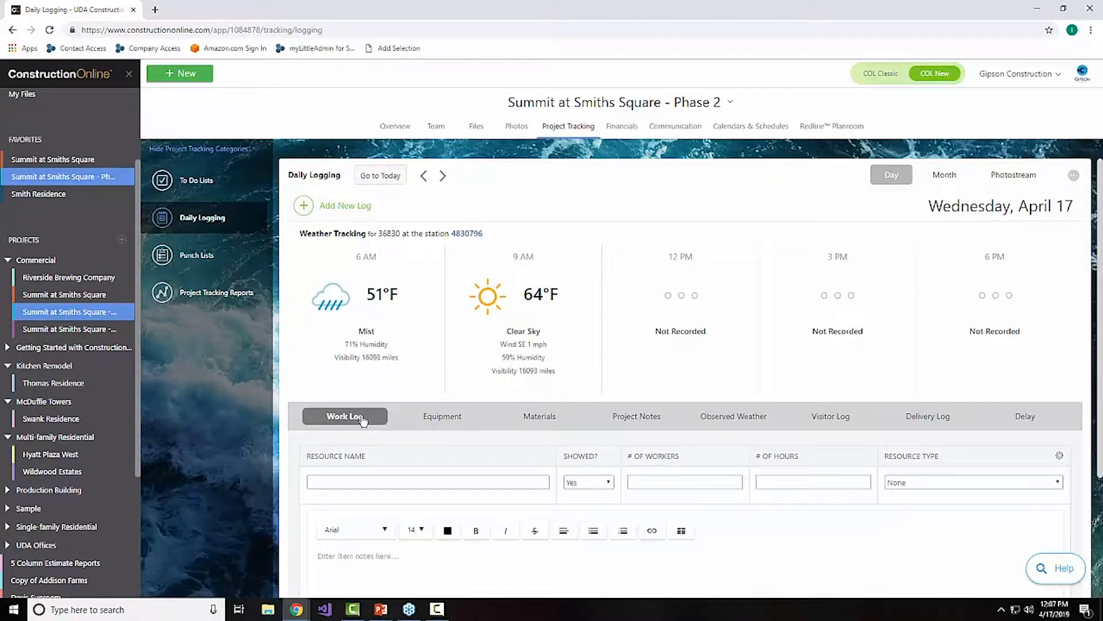
left_click(629, 424)
scroll(620, 431, "down", 2)
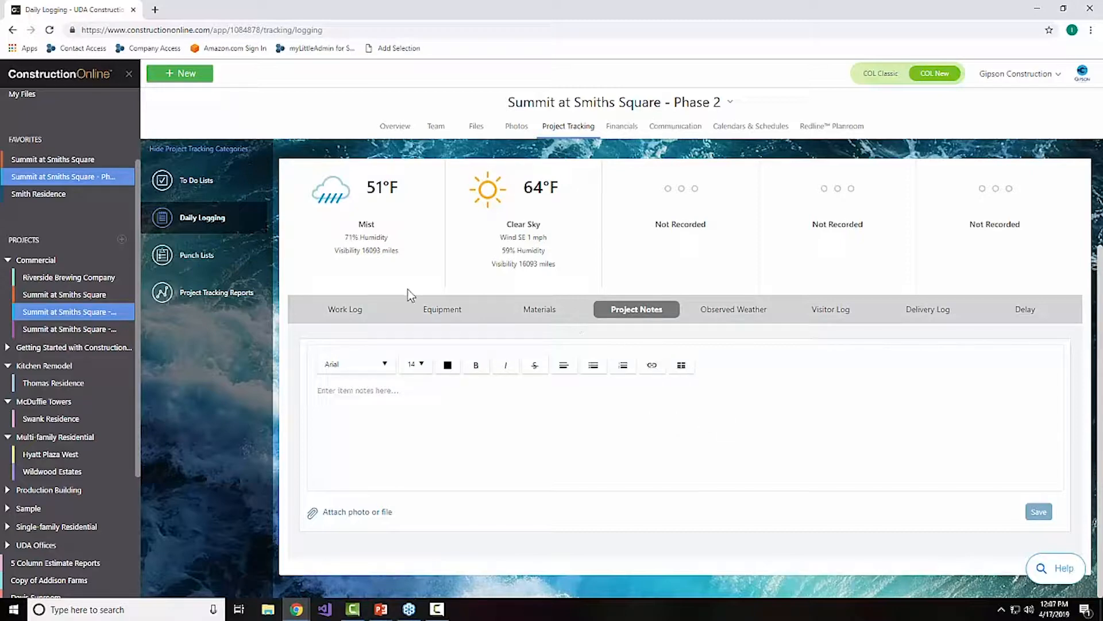
left_click(441, 311)
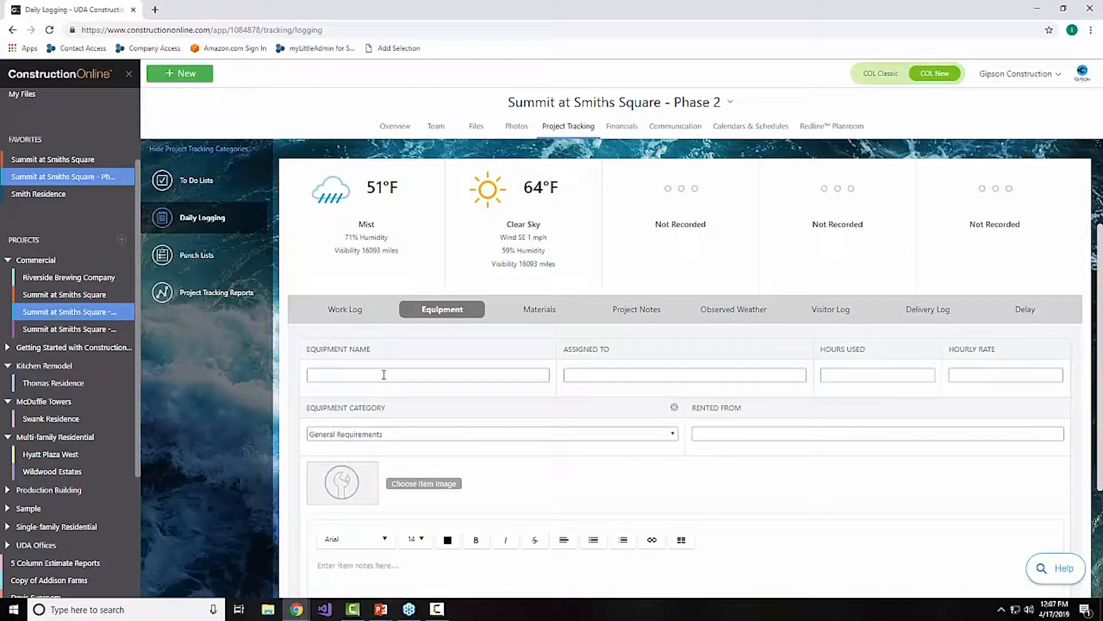
left_click(544, 308)
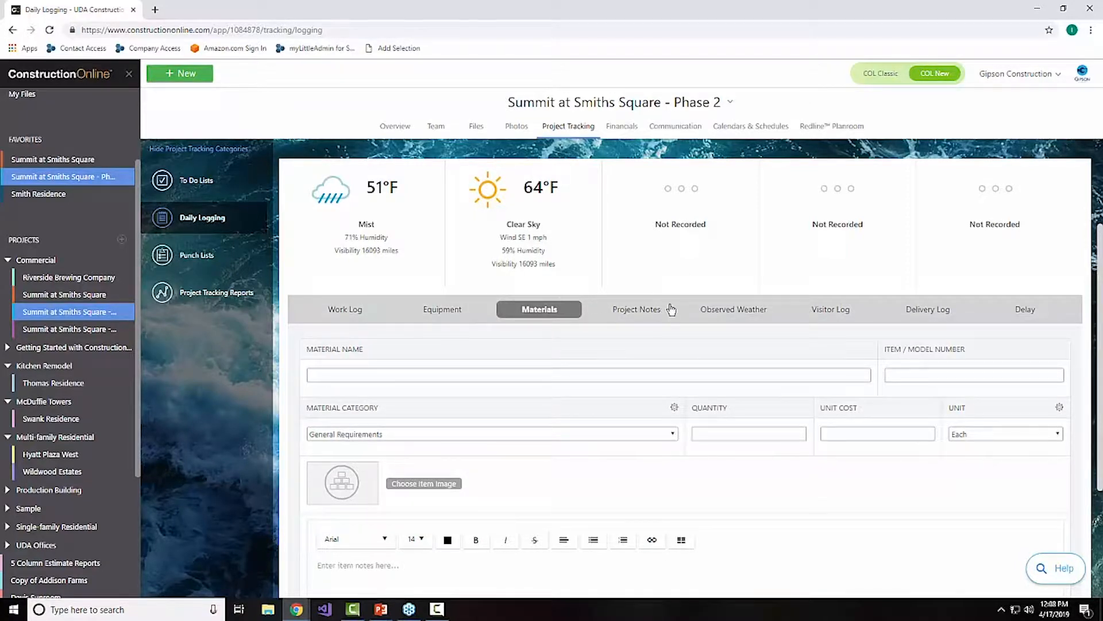
left_click(848, 313)
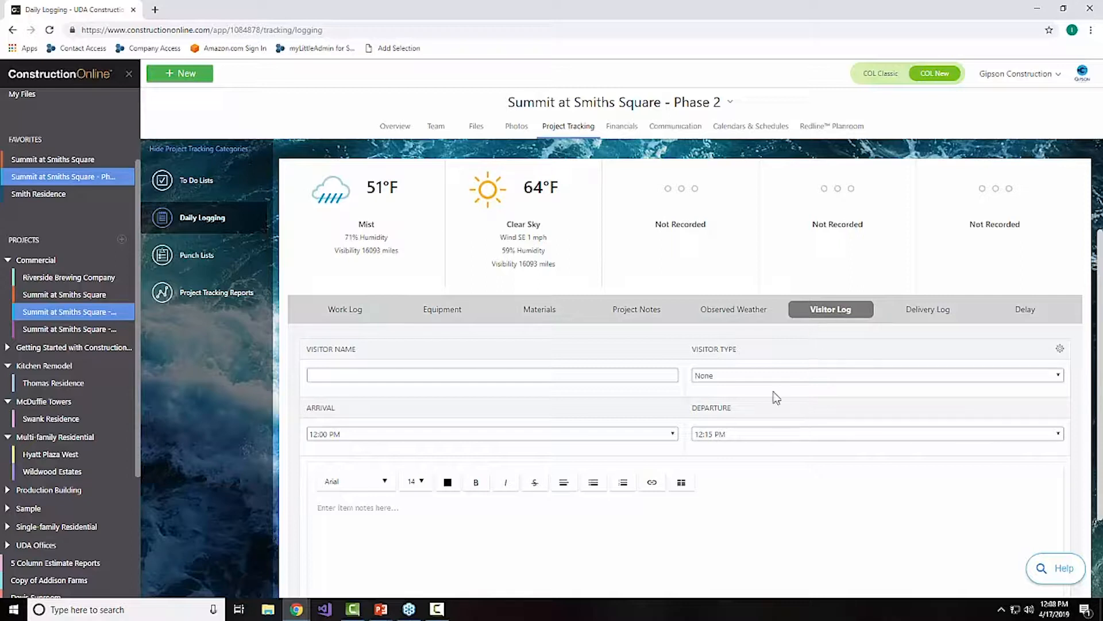
Step: Examine the visitor name suggestions, arrival time choices and notes area of the Visitor Log form
left_click(347, 375)
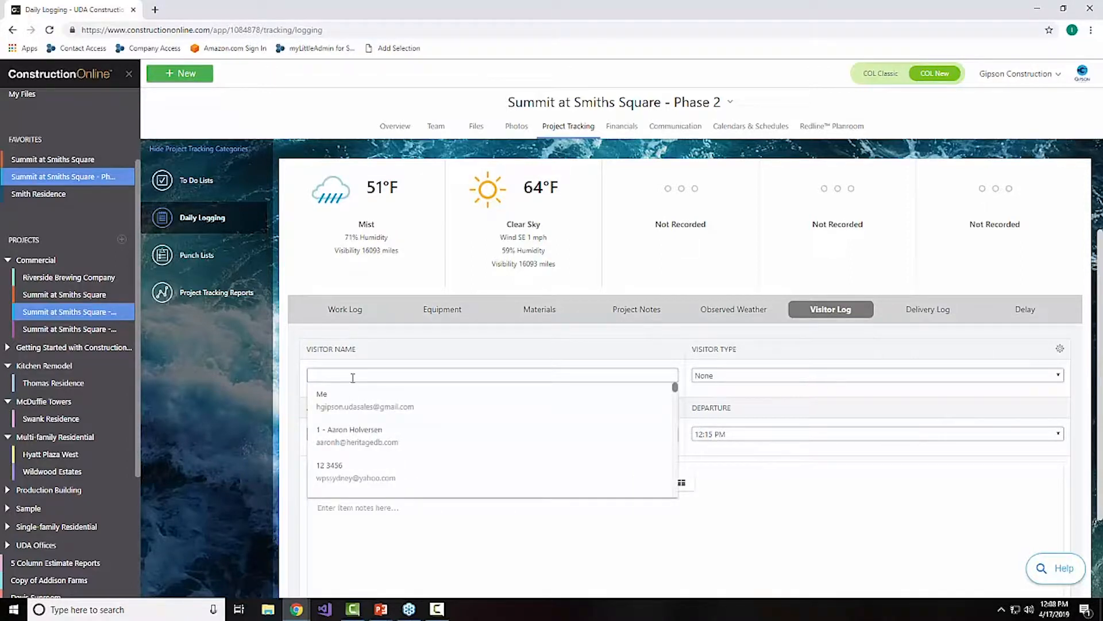
left_click(373, 544)
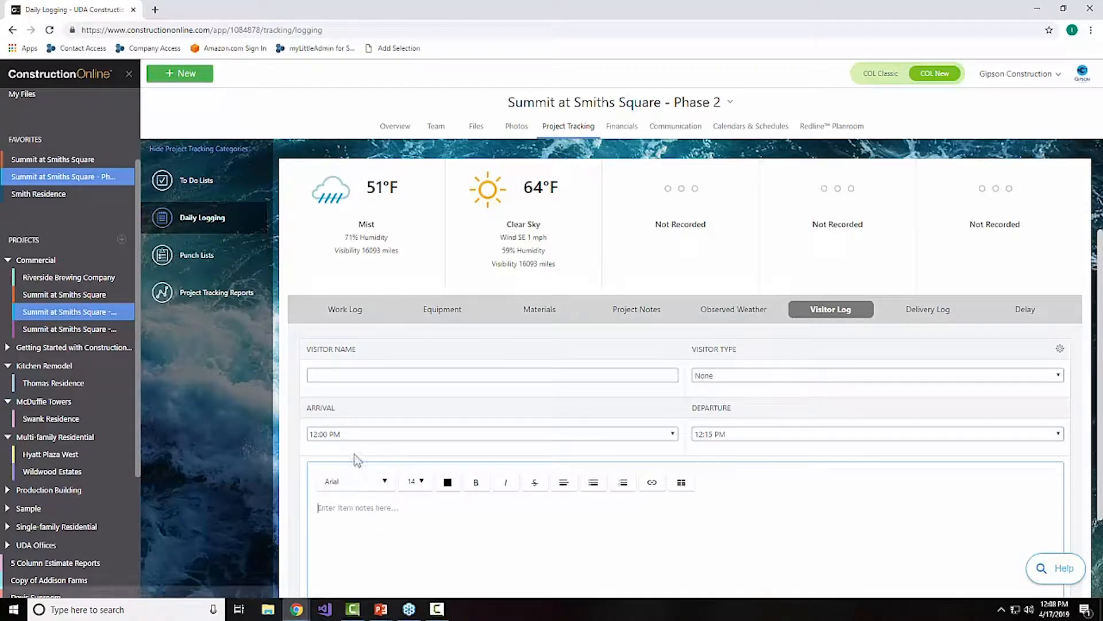
left_click(349, 433)
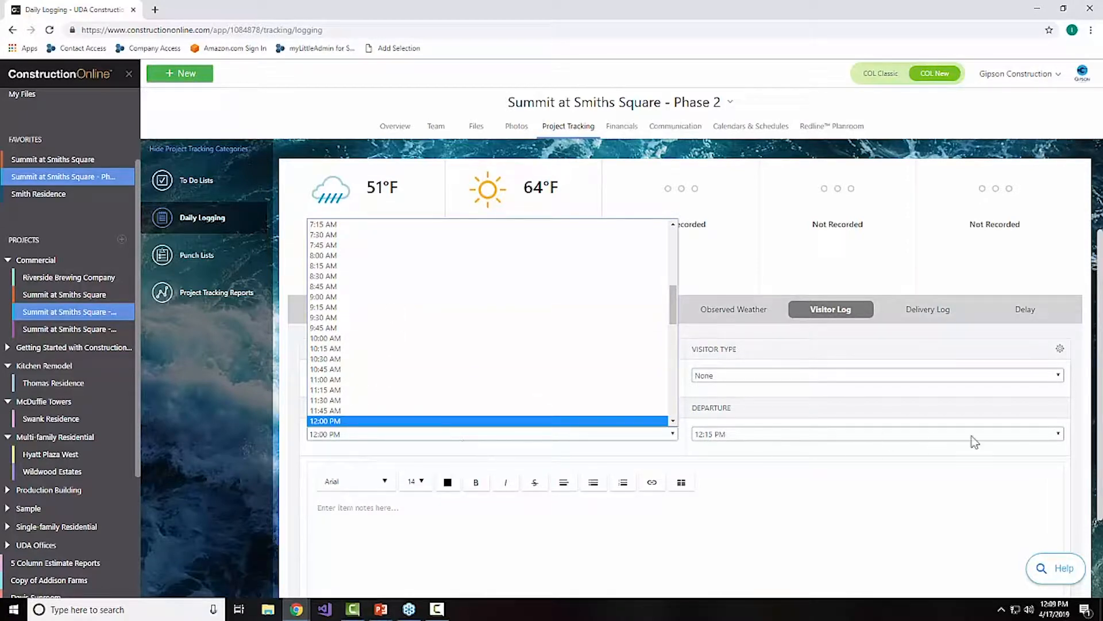
left_click(810, 498)
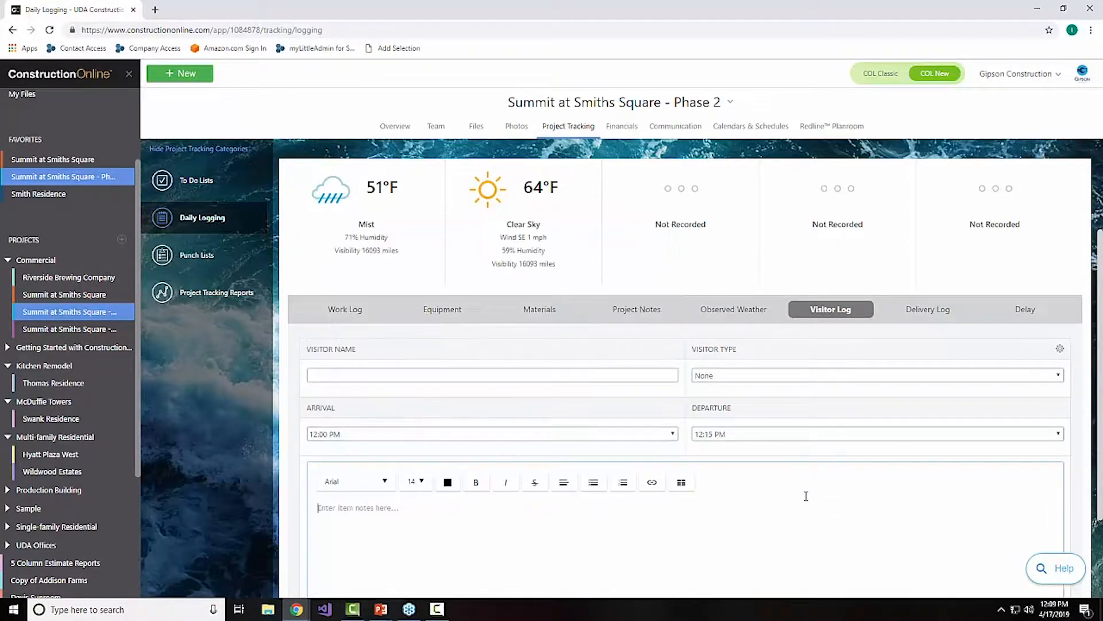
scroll(818, 518, "down", 2)
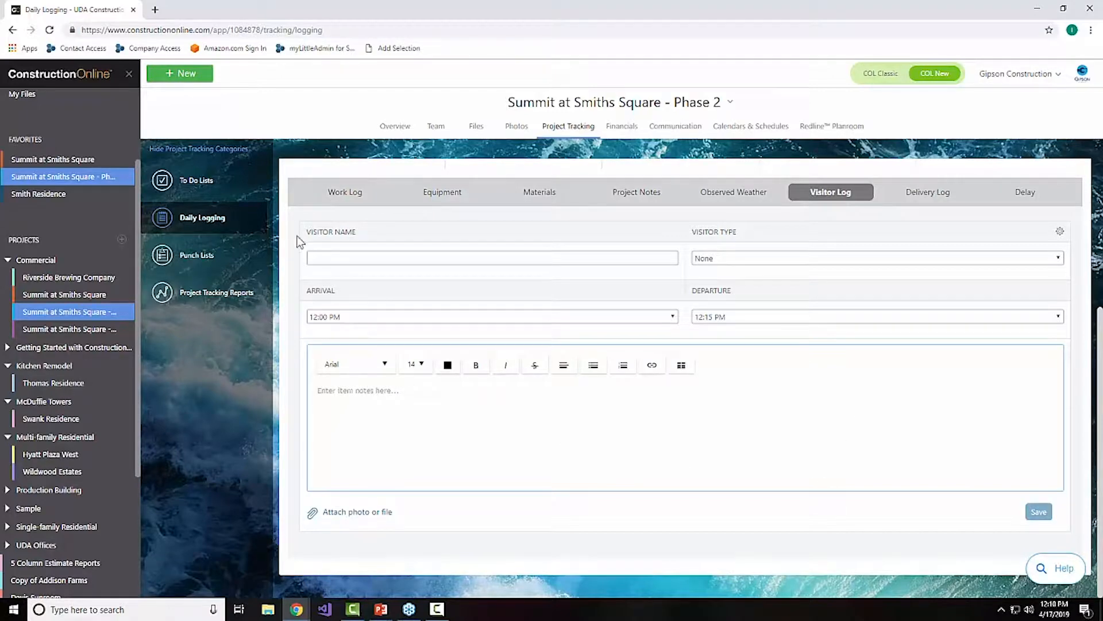
Step: Fill in a Work Log entry with the first suggested contact as the resource, 3 workers and 7 hours
left_click(345, 196)
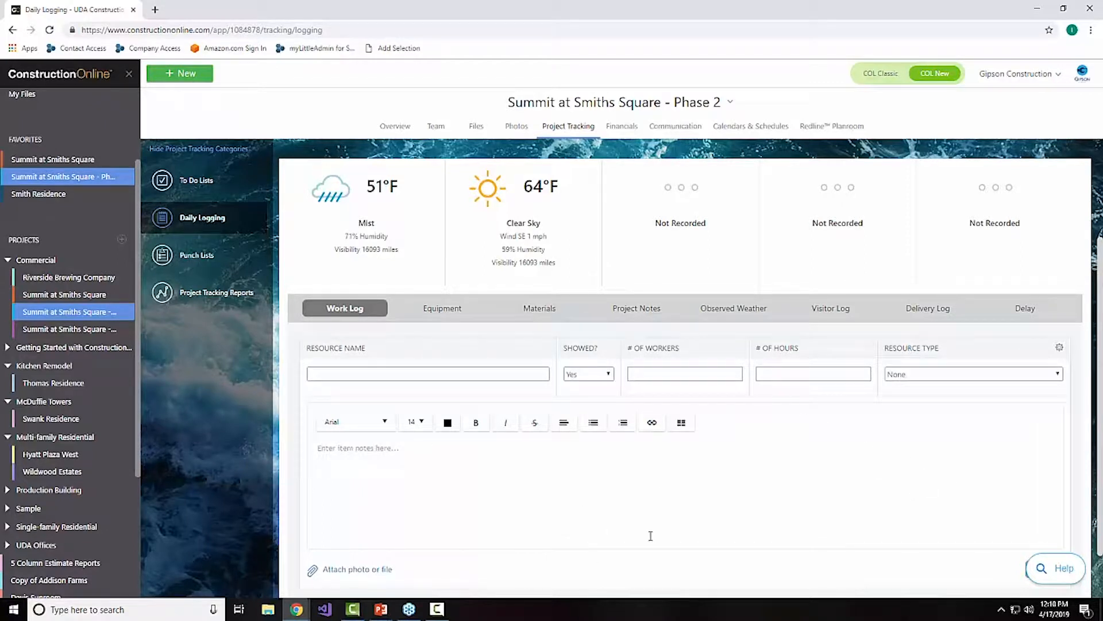
left_click(369, 375)
scroll(394, 431, "down", 1)
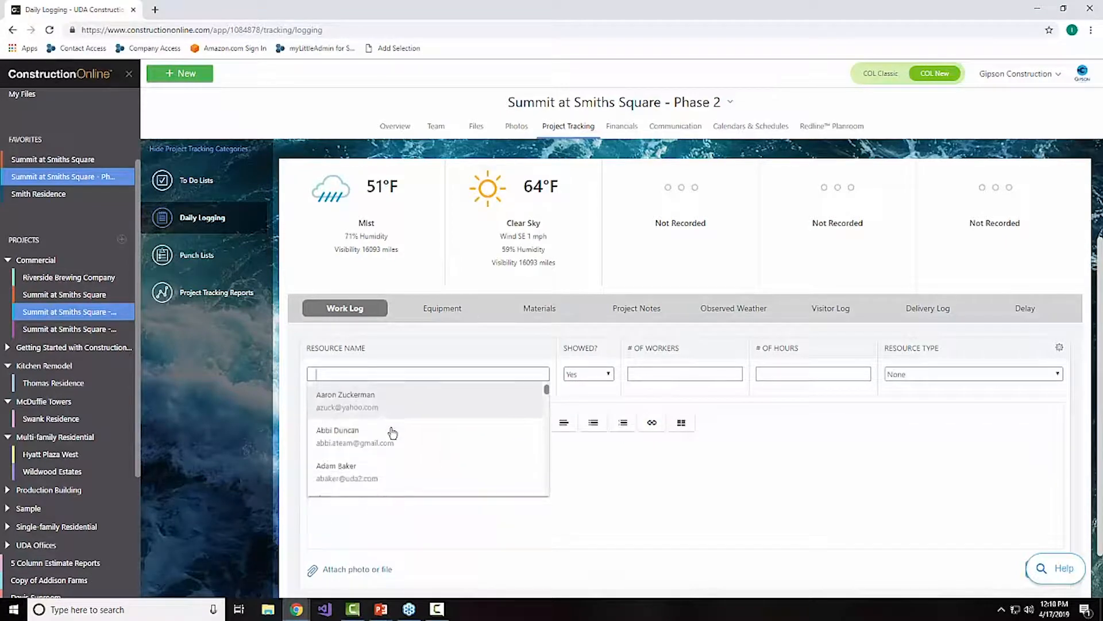
left_click(395, 405)
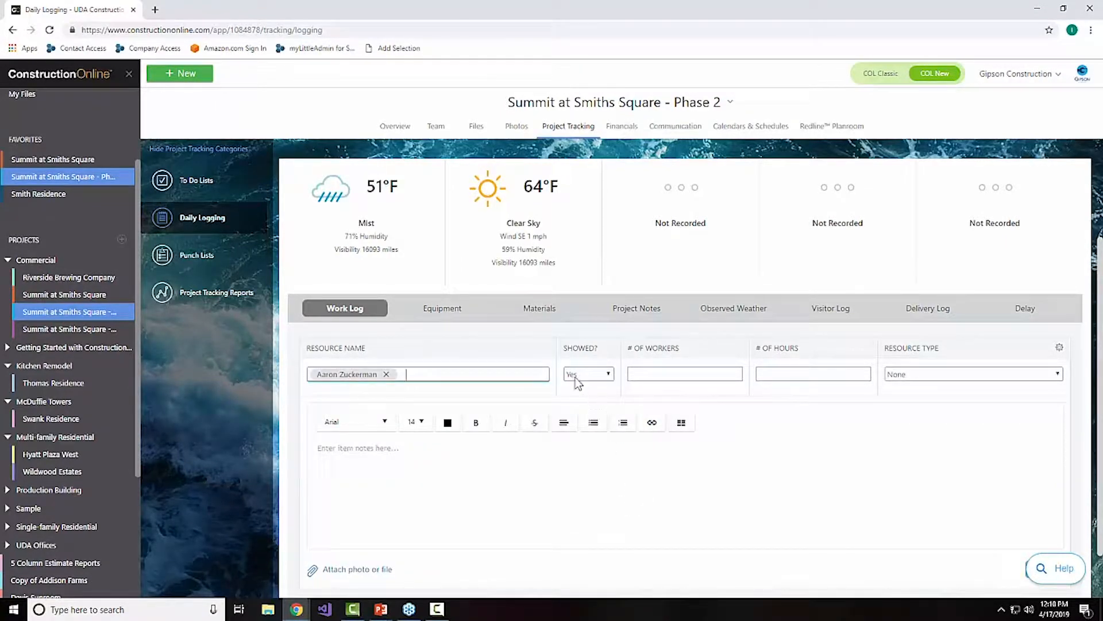
left_click(662, 374)
type("3")
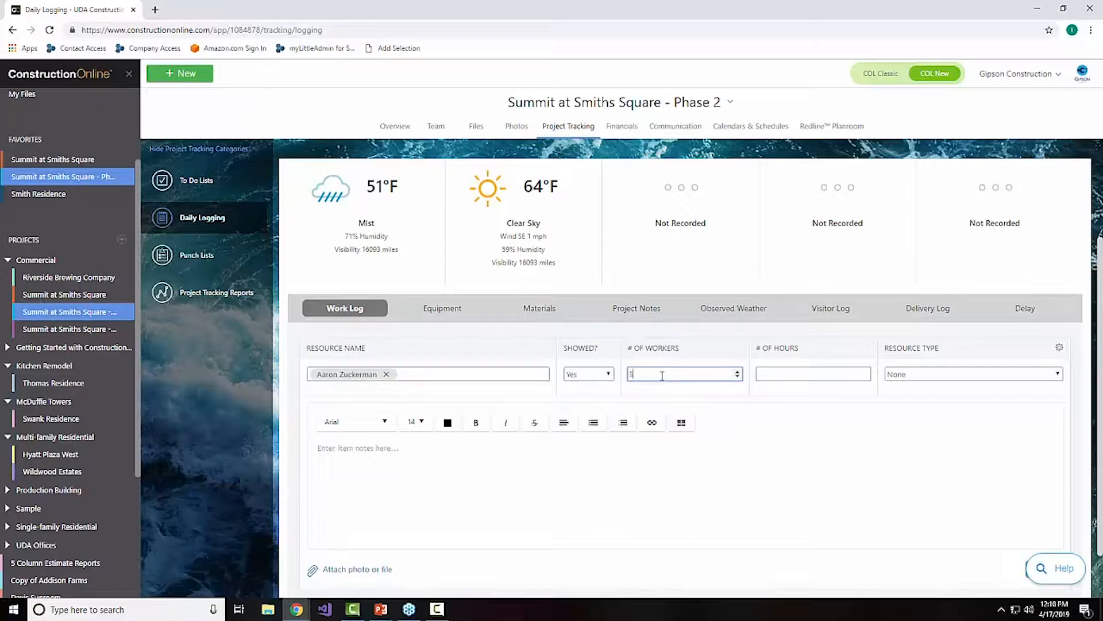
left_click(780, 378)
type("7")
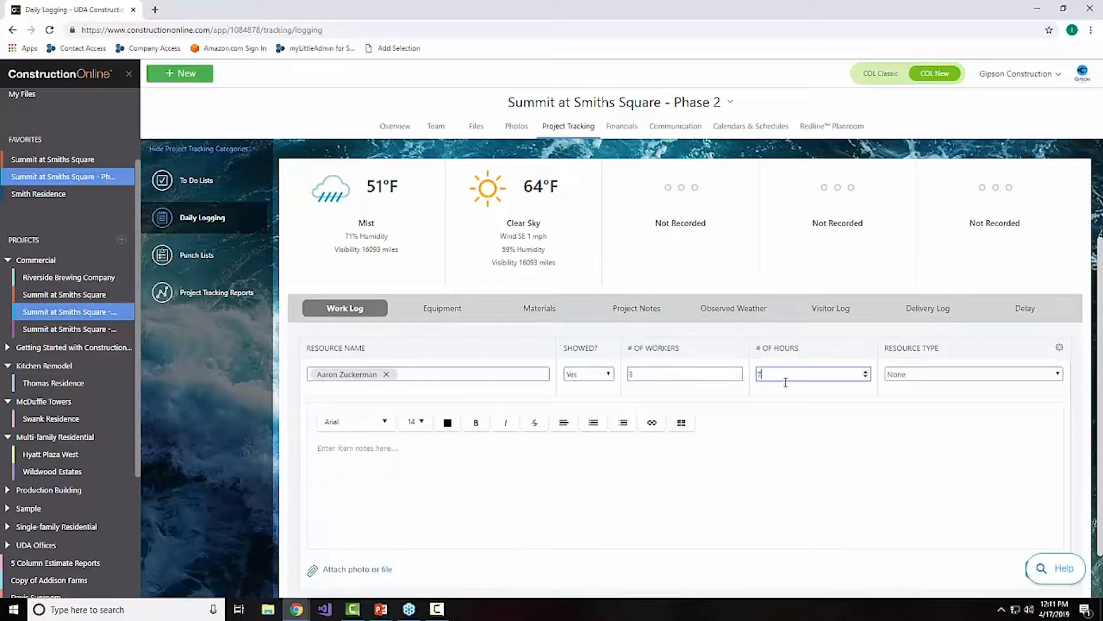
Step: Add the note "We made great progress!" to the work log entry
left_click(640, 481)
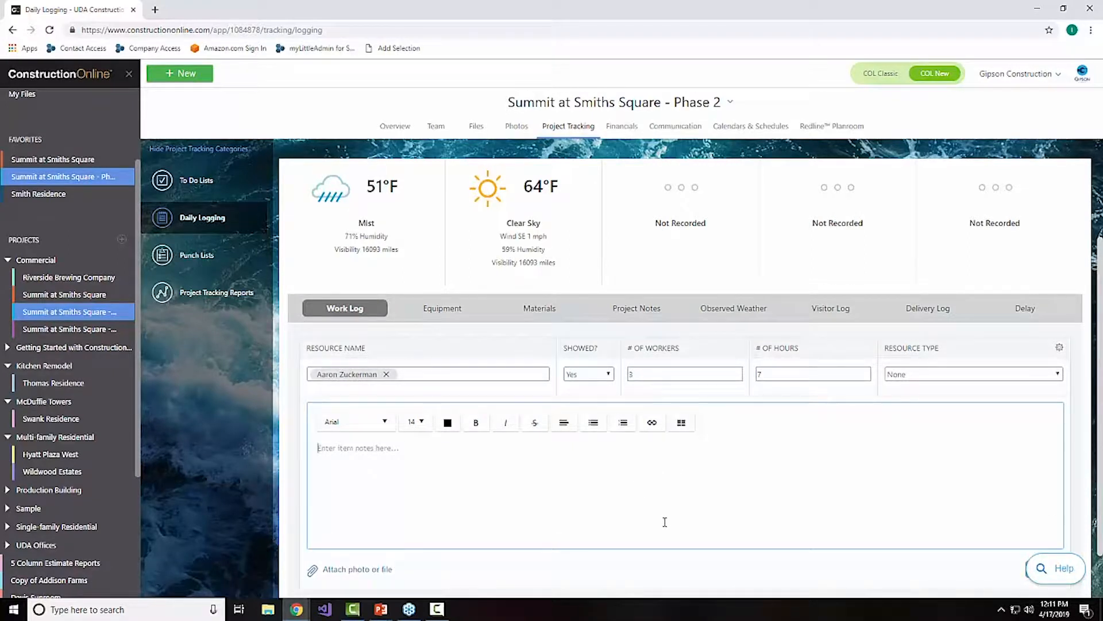
type("We made  great progress")
scroll(696, 525, "up", 2)
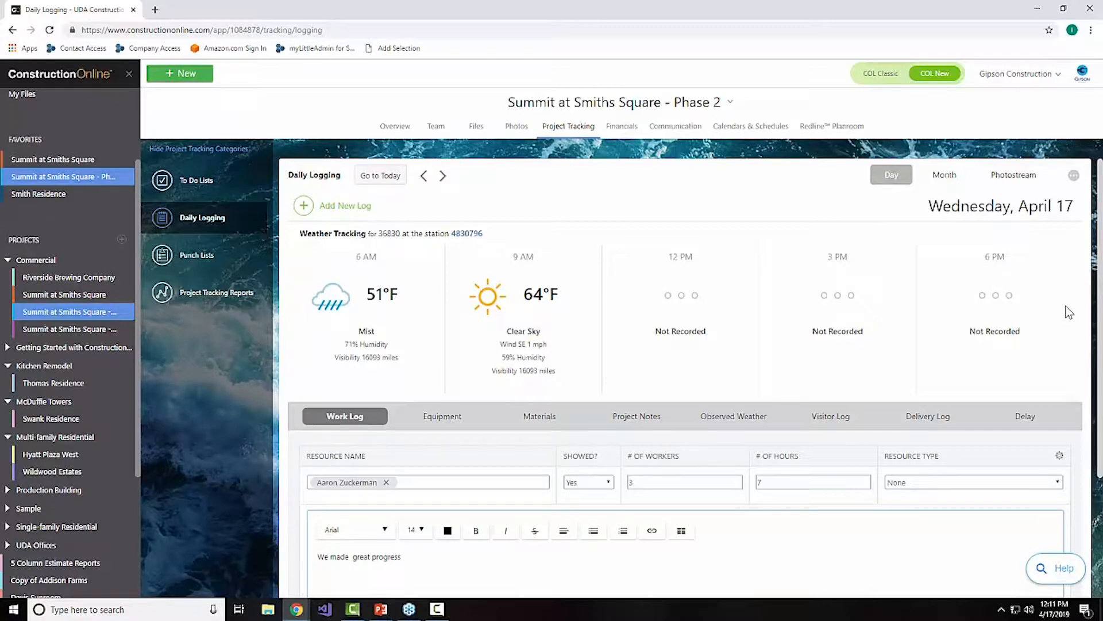
scroll(1069, 312, "down", 2)
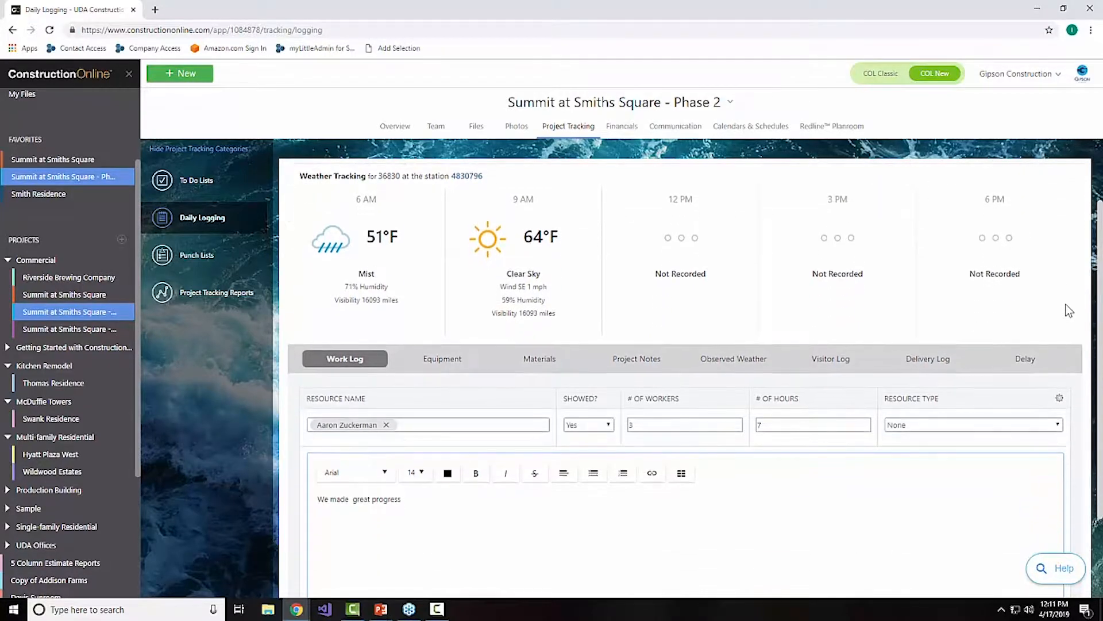
scroll(1061, 319, "down", 1)
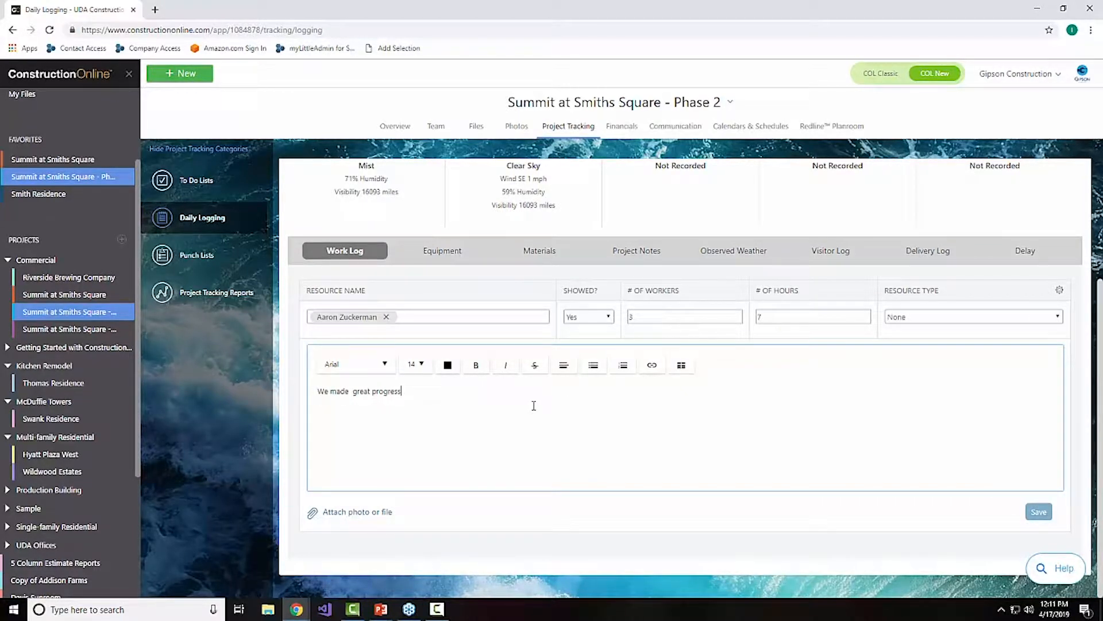
type("!")
Step: Browse the ConstructionOnline files for attachments and expand the Progress Photos album of Summit at Smiths Square - Phase 2
left_click(383, 518)
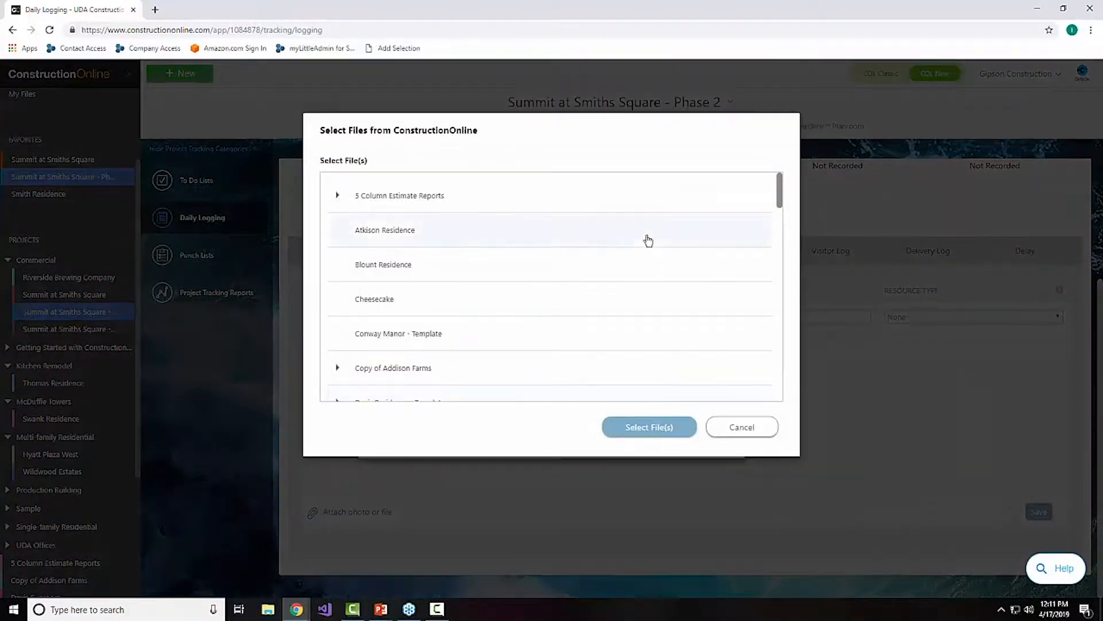
scroll(648, 240, "down", 10)
scroll(647, 239, "down", 2)
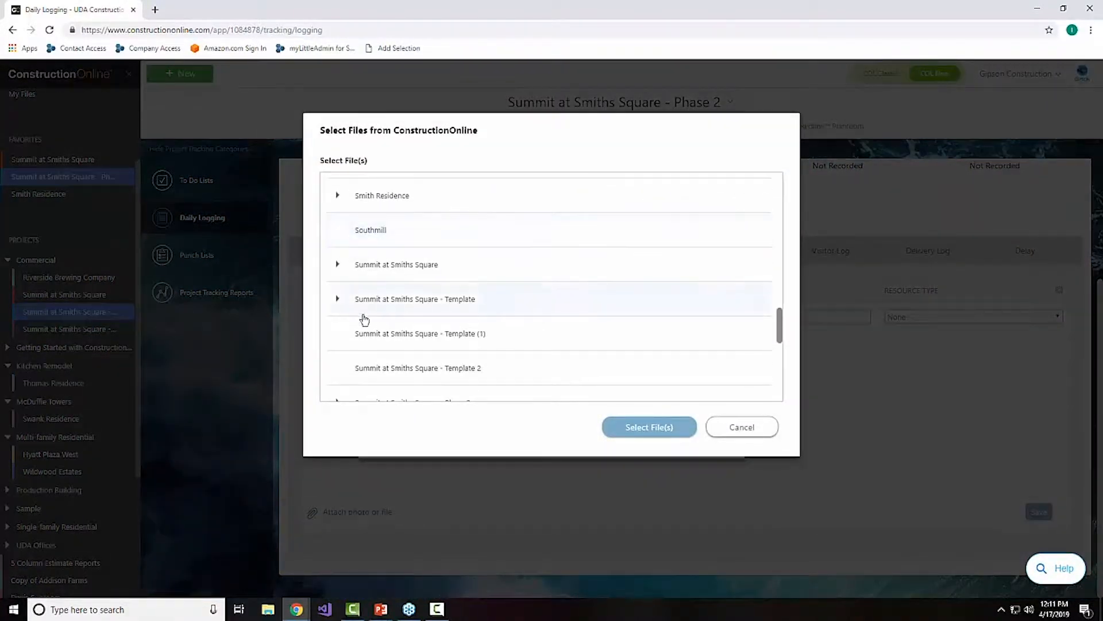
scroll(368, 322, "down", 3)
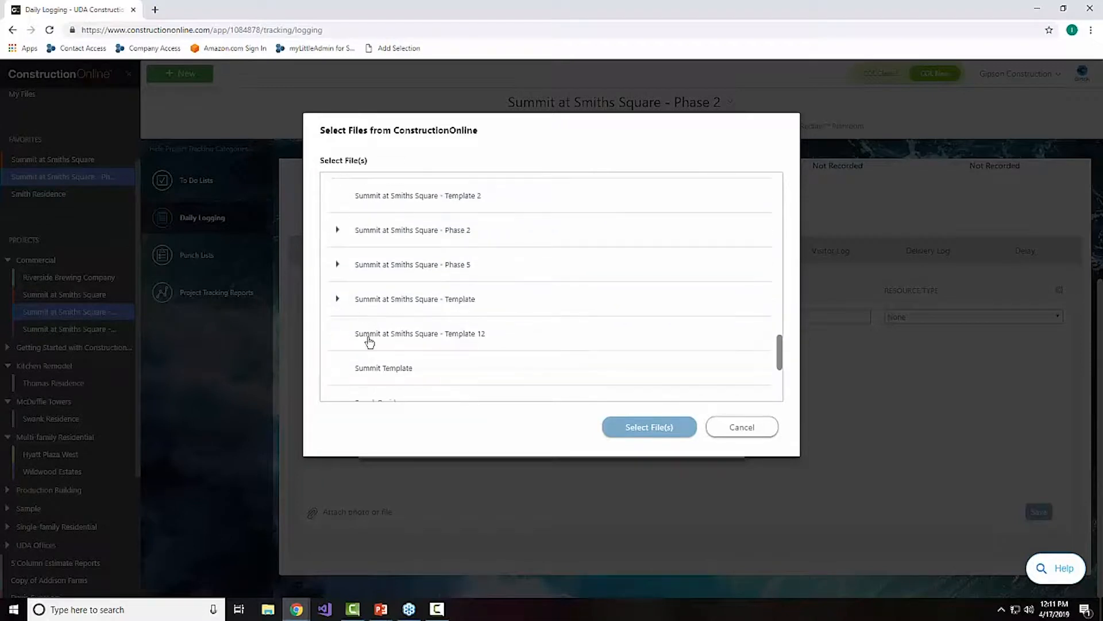
left_click(337, 229)
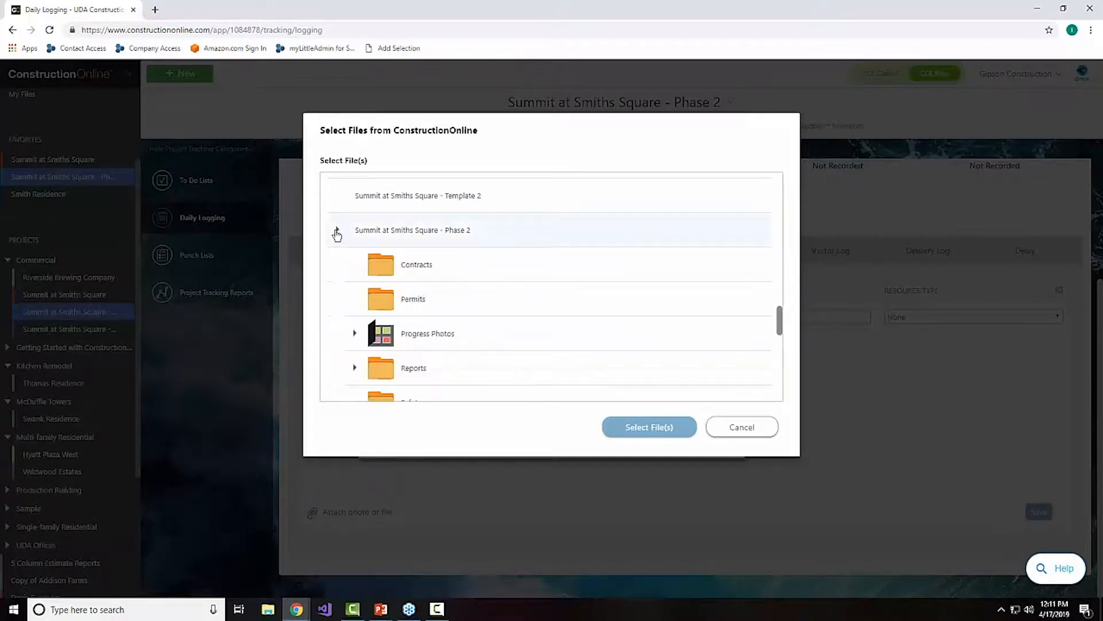
left_click(355, 333)
Step: Attach Hyatt 1.jpg, Hyatt 2.jpg and Hyatt 3.jpg from Progress Photos to the work log entry
scroll(485, 346, "down", 4)
scroll(454, 320, "up", 1)
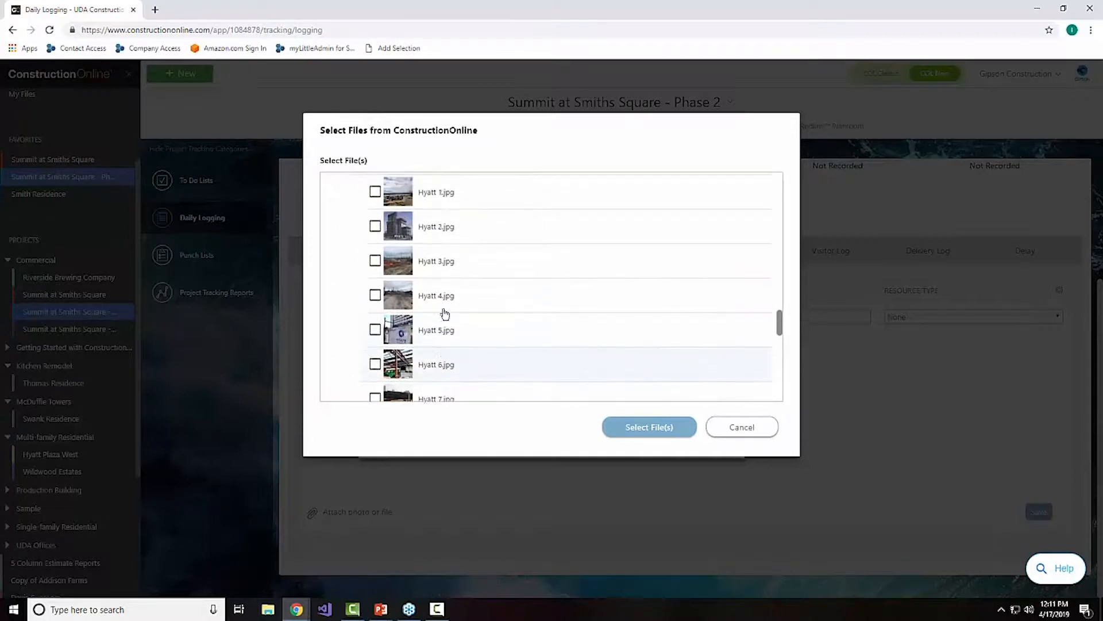
scroll(396, 221, "up", 1)
left_click(374, 253)
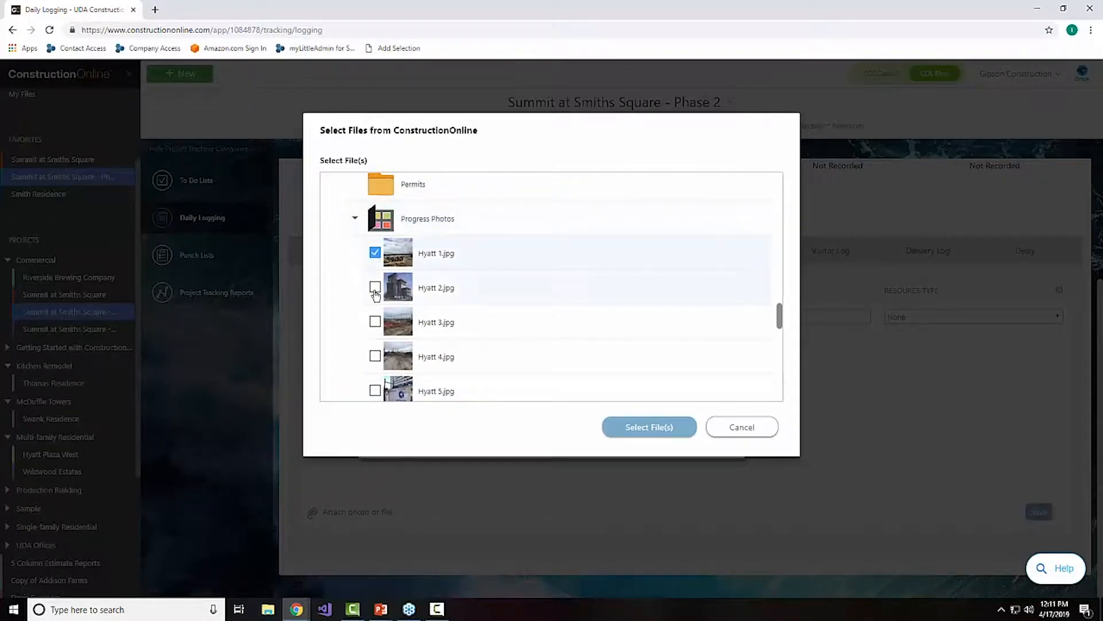
left_click(374, 286)
left_click(375, 321)
left_click(648, 426)
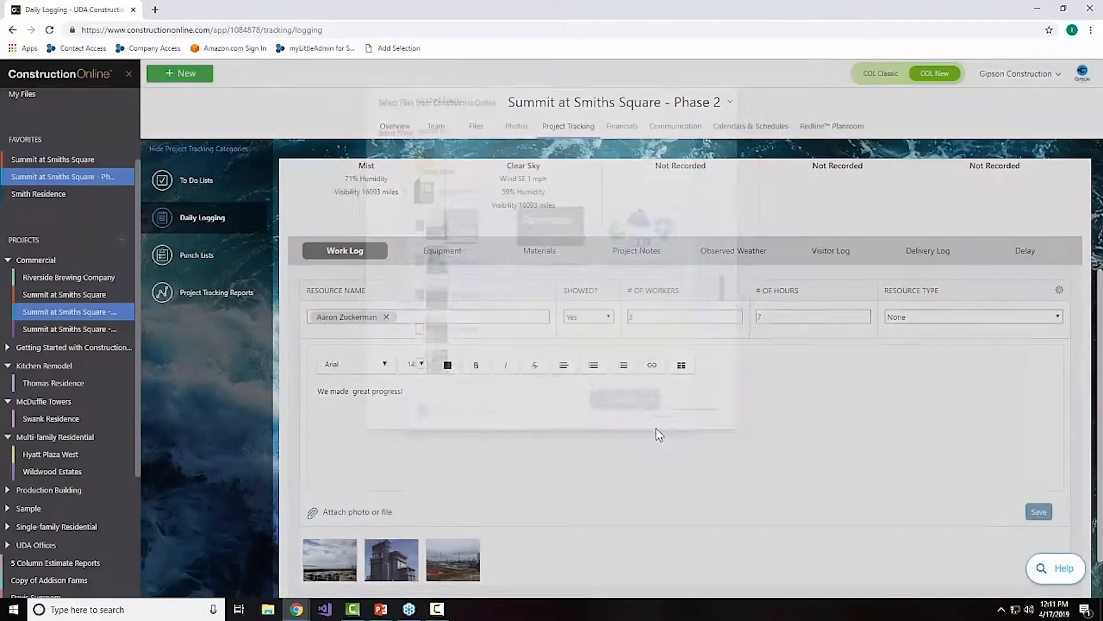
Step: Save the work log entry and review the posted log below the form
scroll(685, 411, "down", 1)
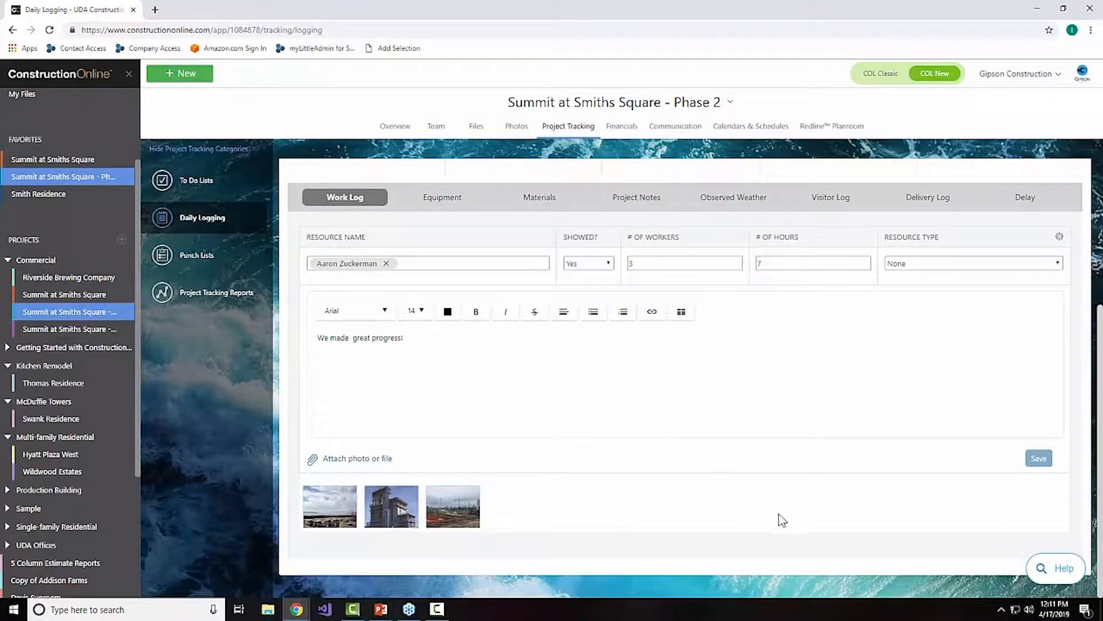
left_click(1039, 460)
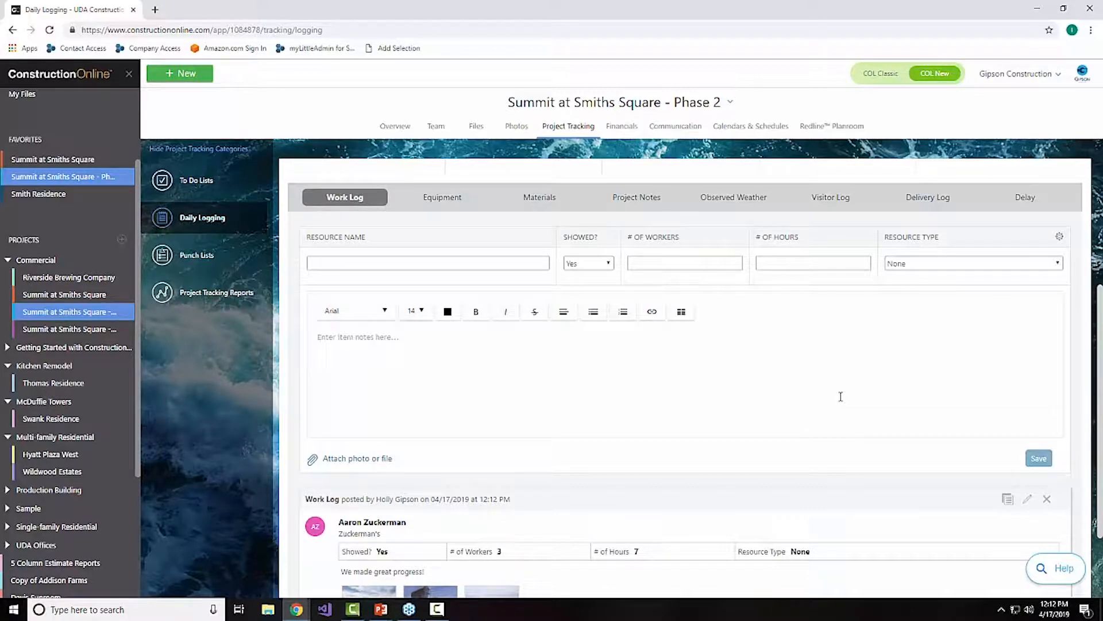
scroll(841, 397, "down", 2)
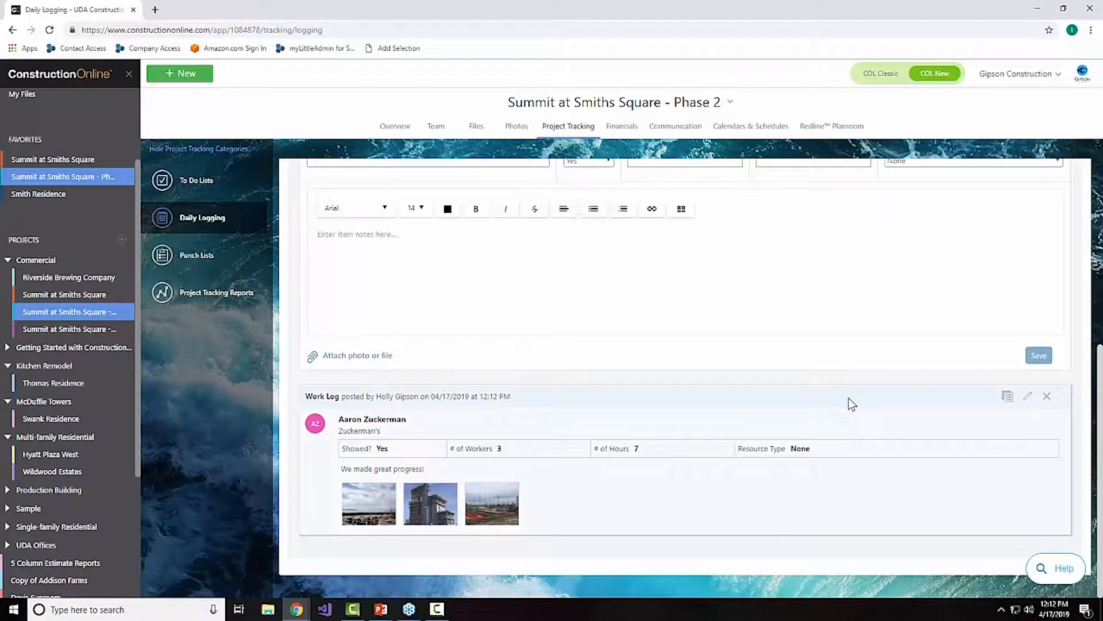
scroll(852, 404, "up", 3)
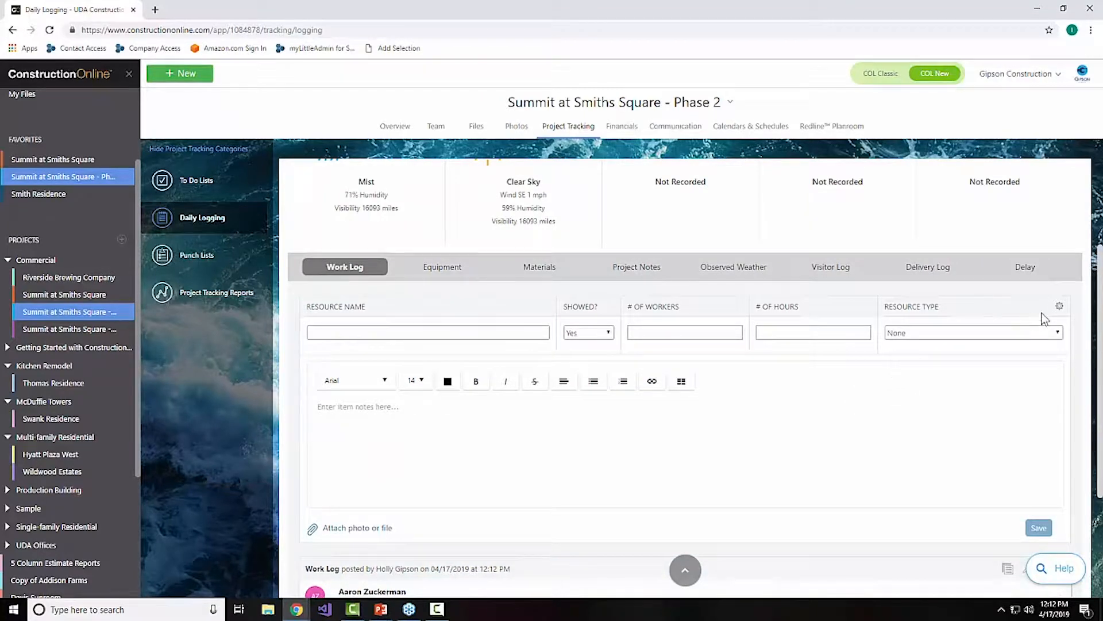
Step: Review the contact groups available as resource types for the work log, and close the list without changes
left_click(1060, 308)
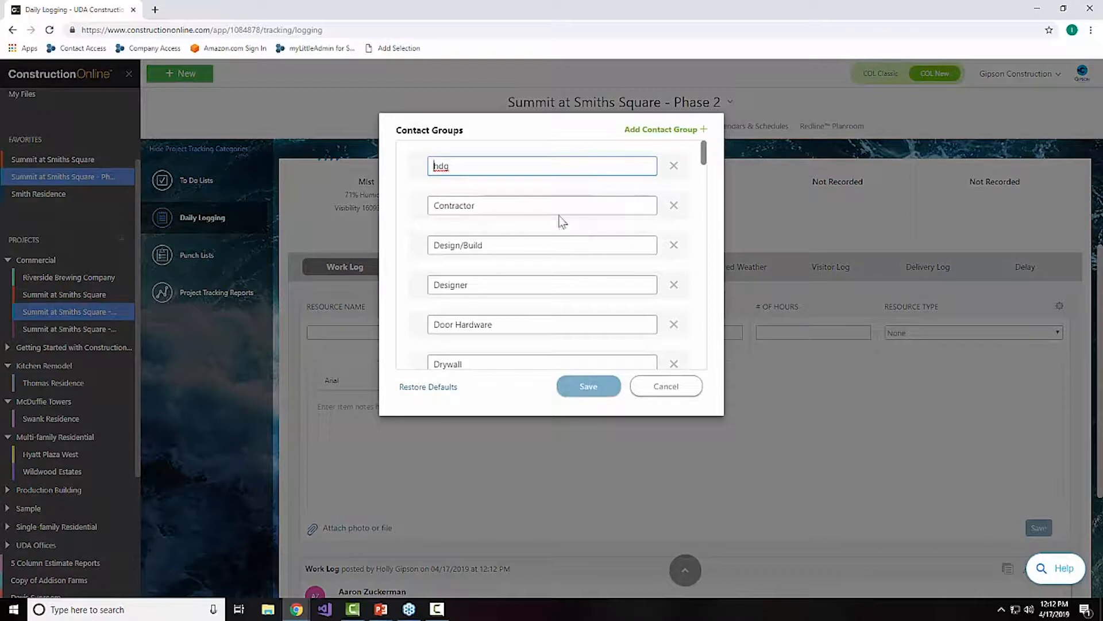
scroll(514, 200, "down", 4)
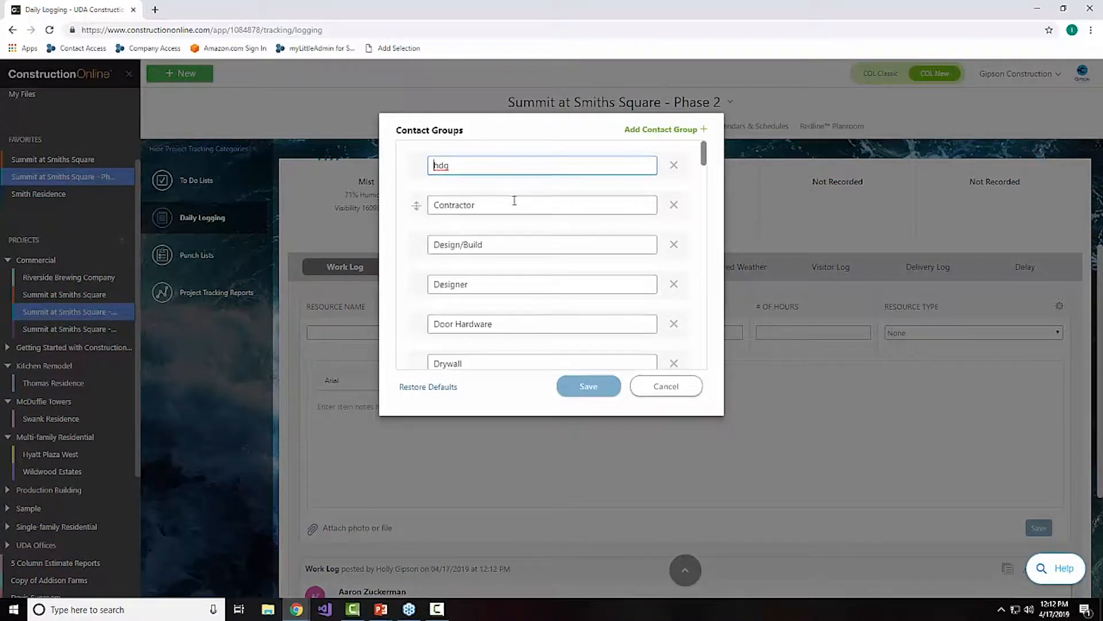
scroll(512, 199, "down", 6)
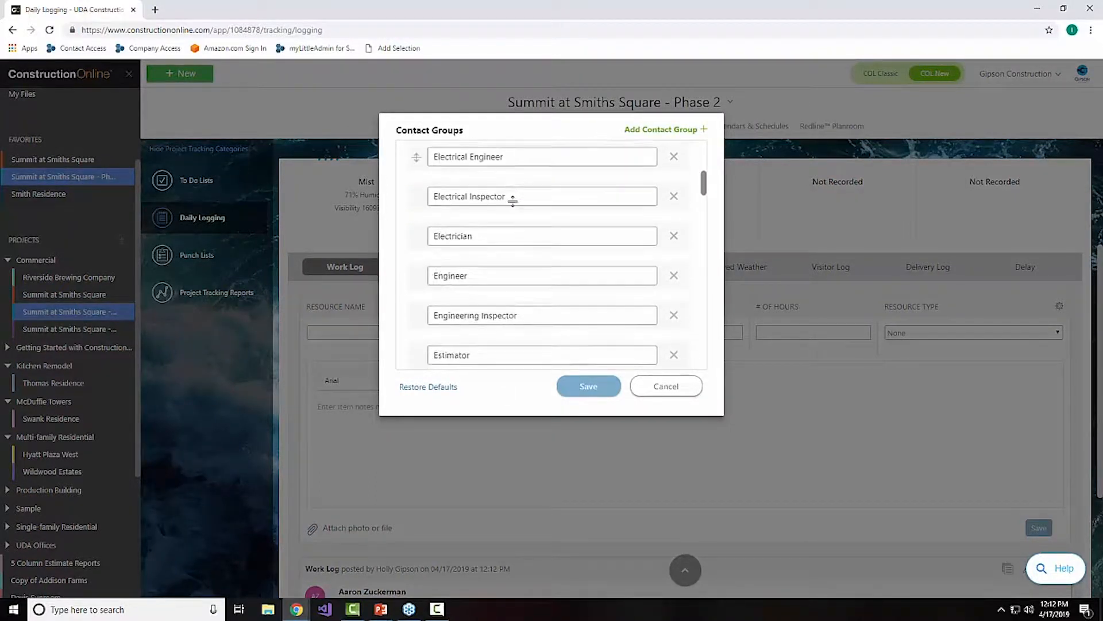
scroll(512, 202, "down", 2)
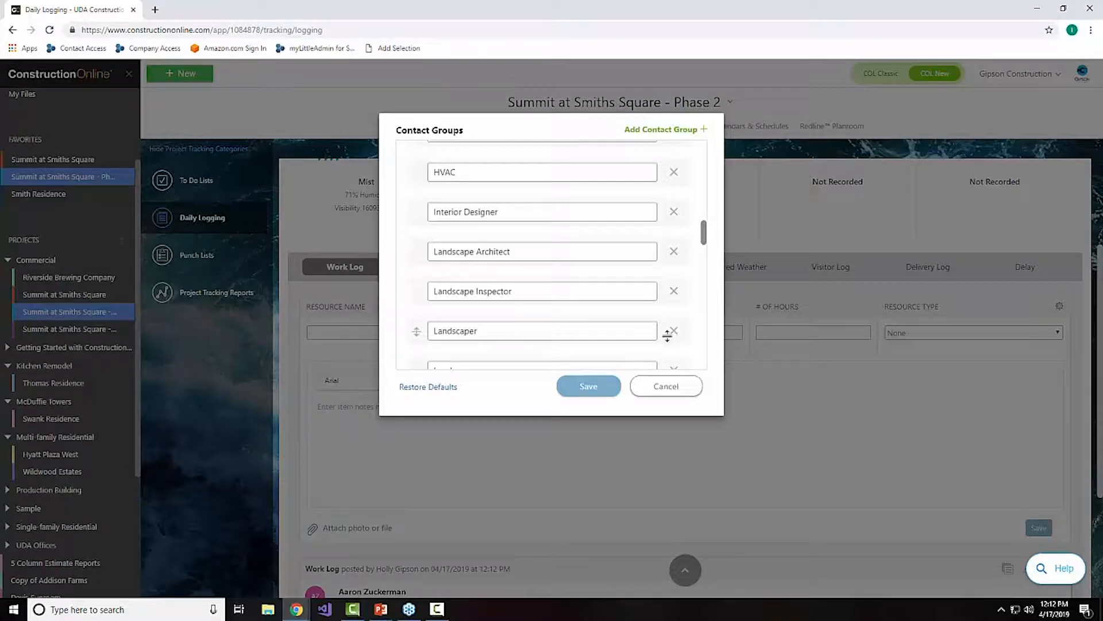
left_click(669, 387)
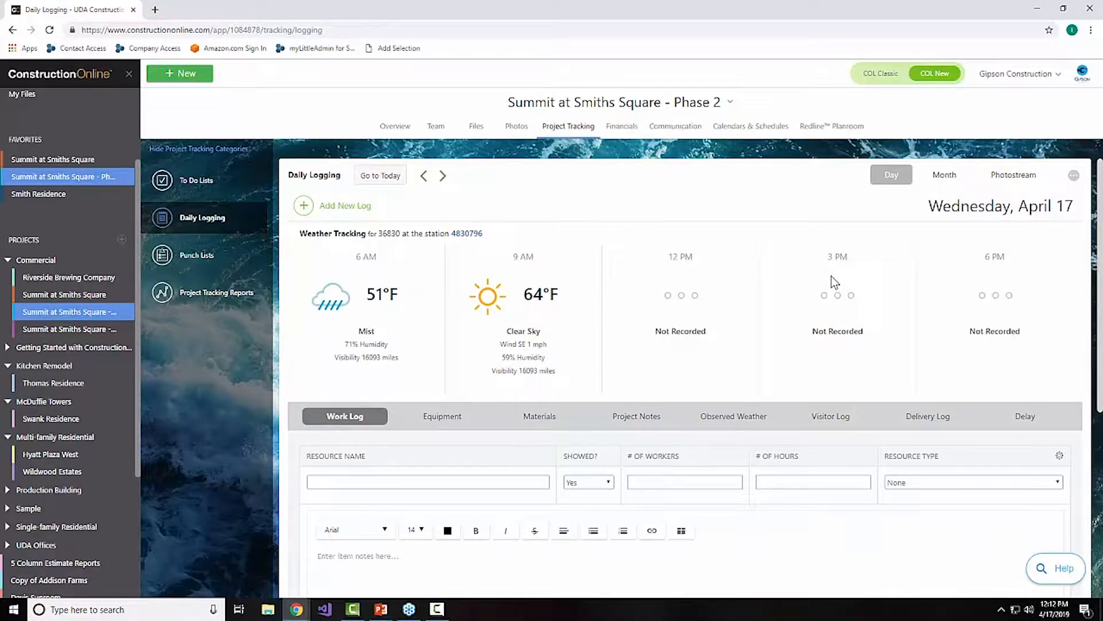
Step: Show the daily logs by month and open the April 17 work log from the calendar to review it
scroll(833, 281, "down", 5)
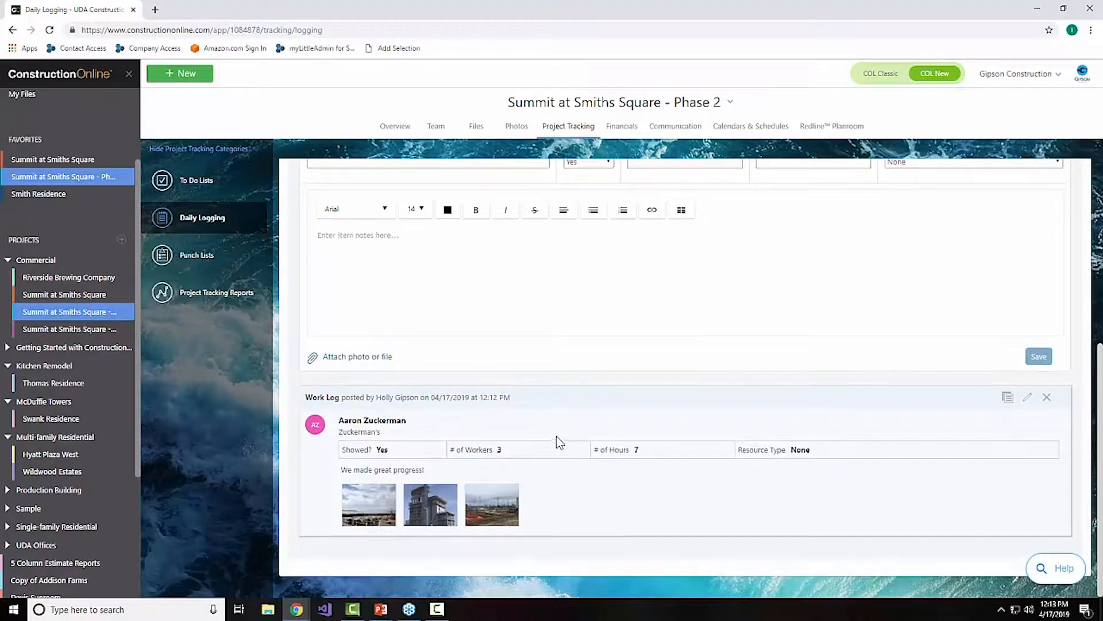
scroll(556, 443, "up", 5)
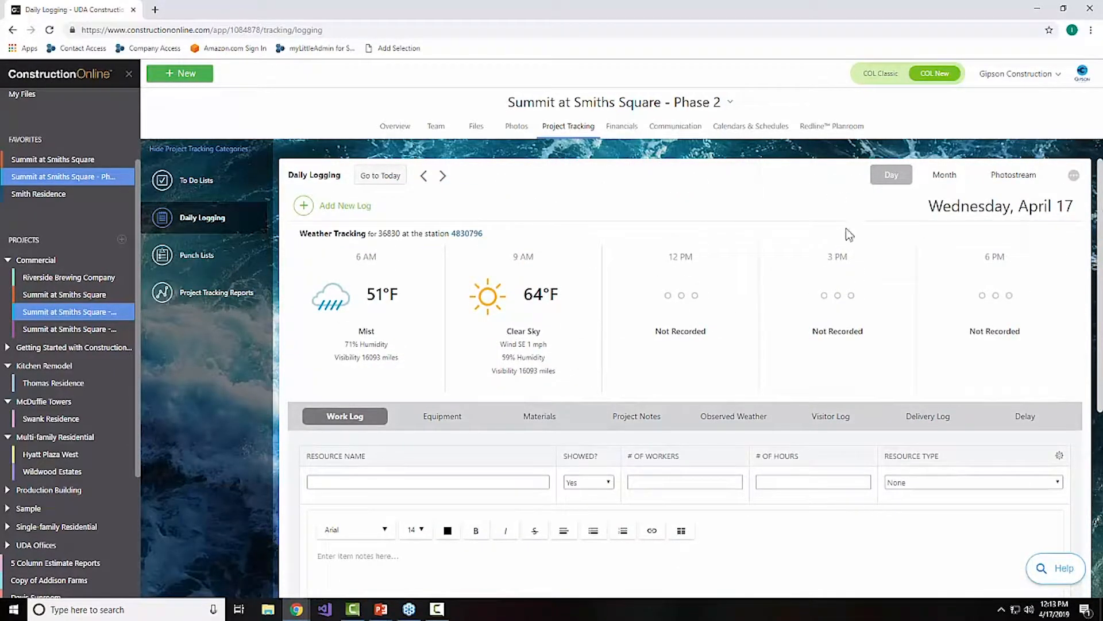
left_click(947, 181)
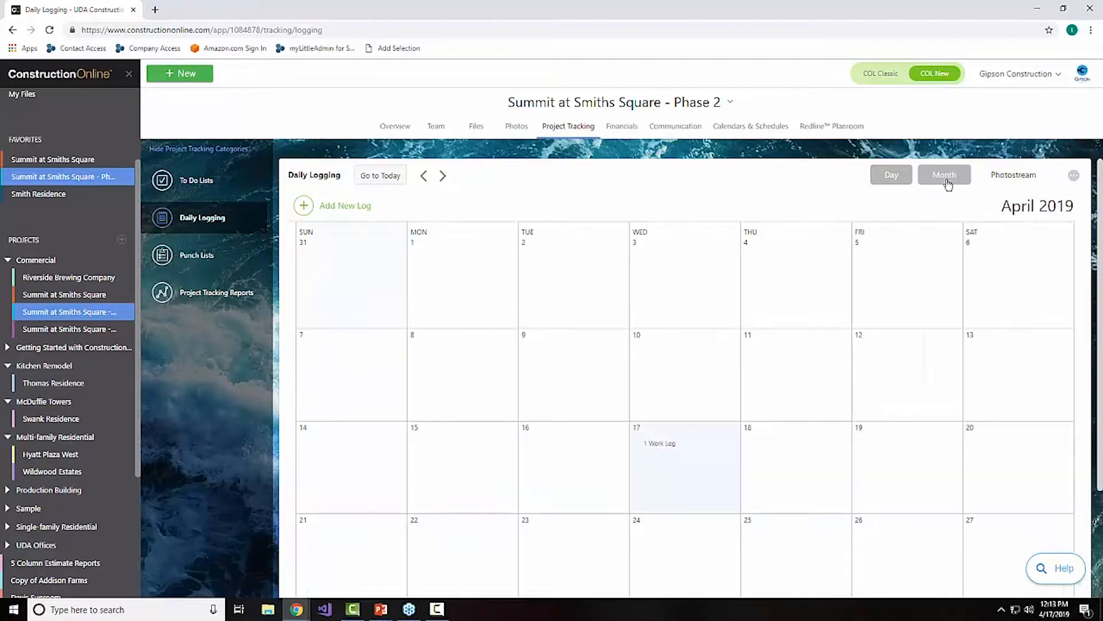
scroll(568, 548, "down", 1)
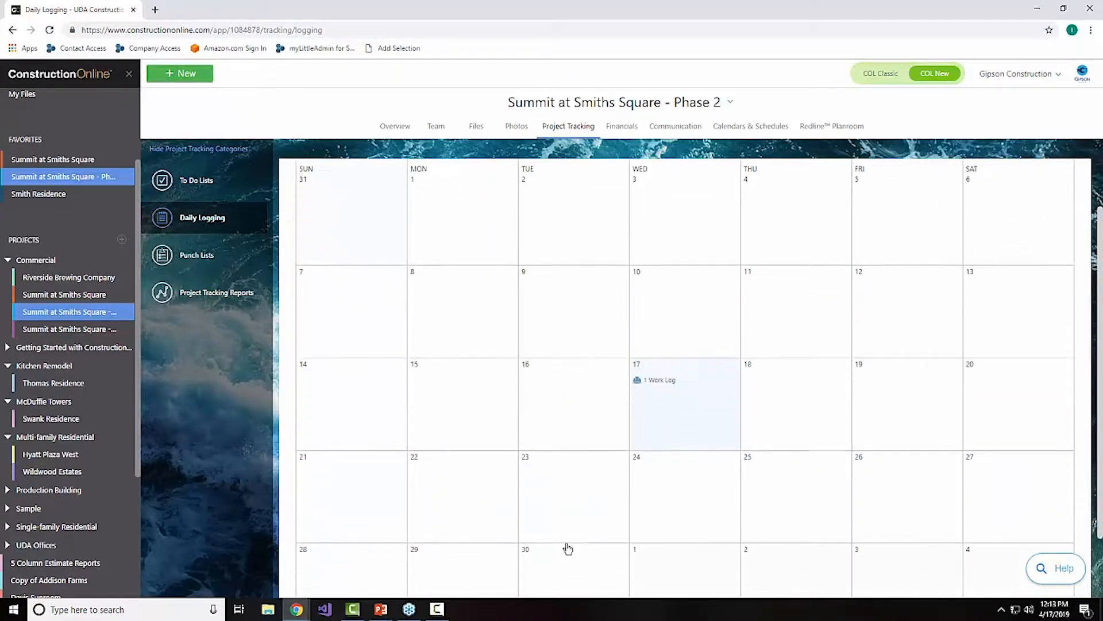
scroll(568, 549, "down", 1)
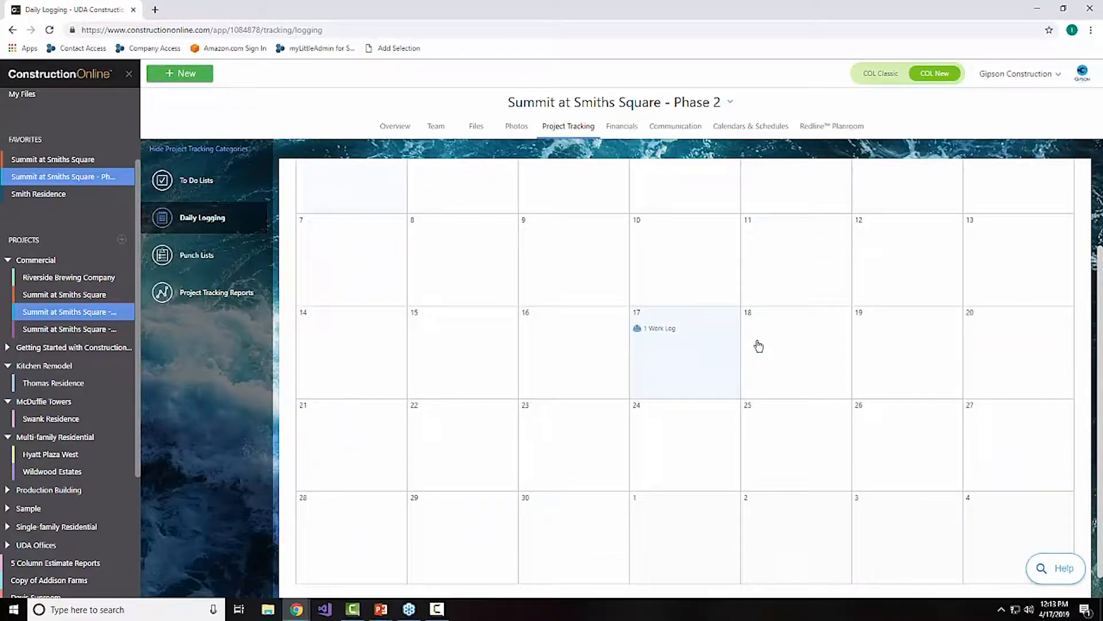
left_click(656, 333)
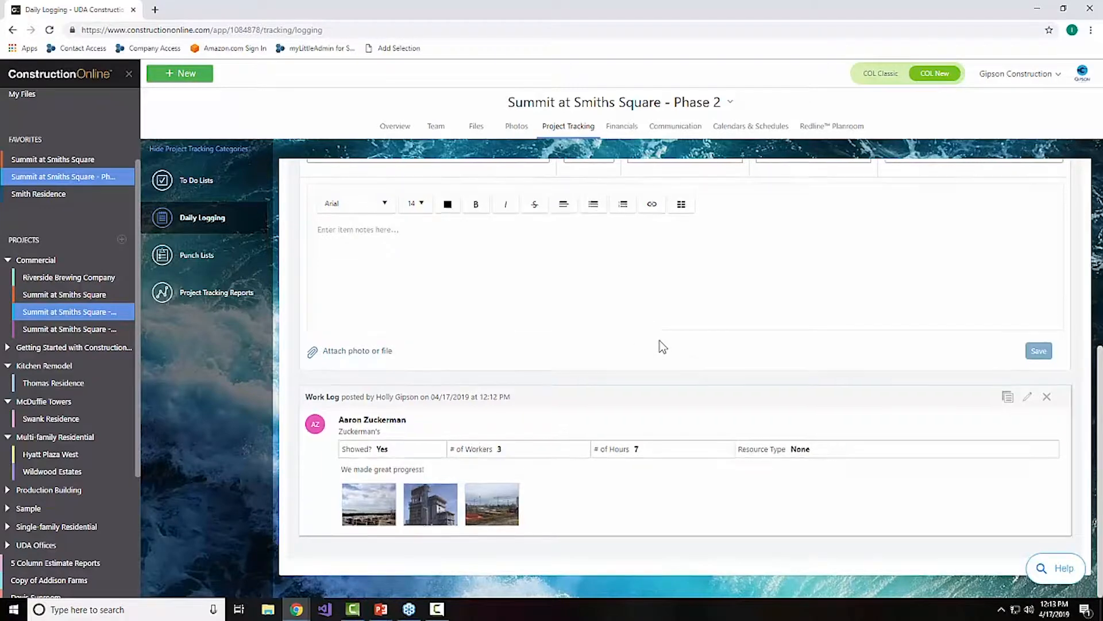
scroll(660, 342, "up", 5)
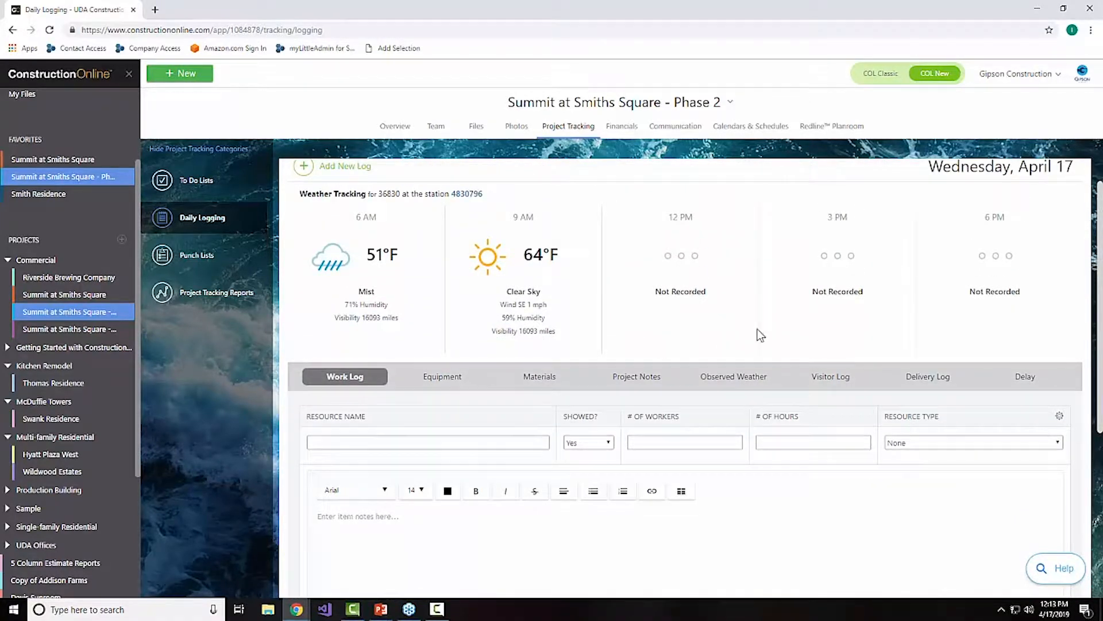
scroll(759, 333, "up", 1)
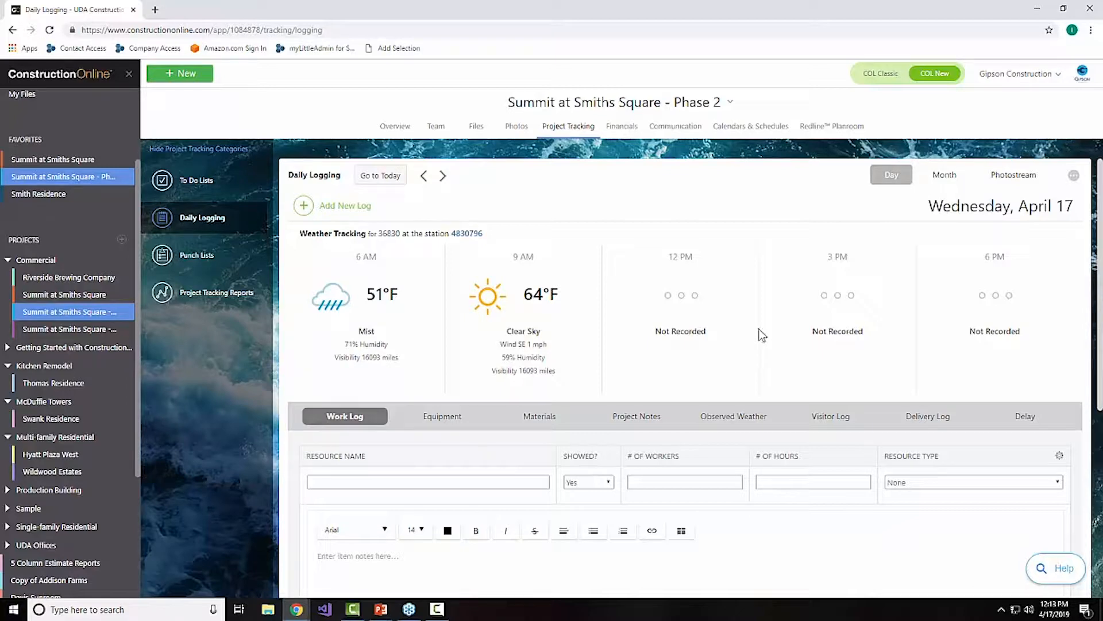
Step: Examine the entry forms for the Equipment and Observed Weather log types
scroll(851, 373, "down", 2)
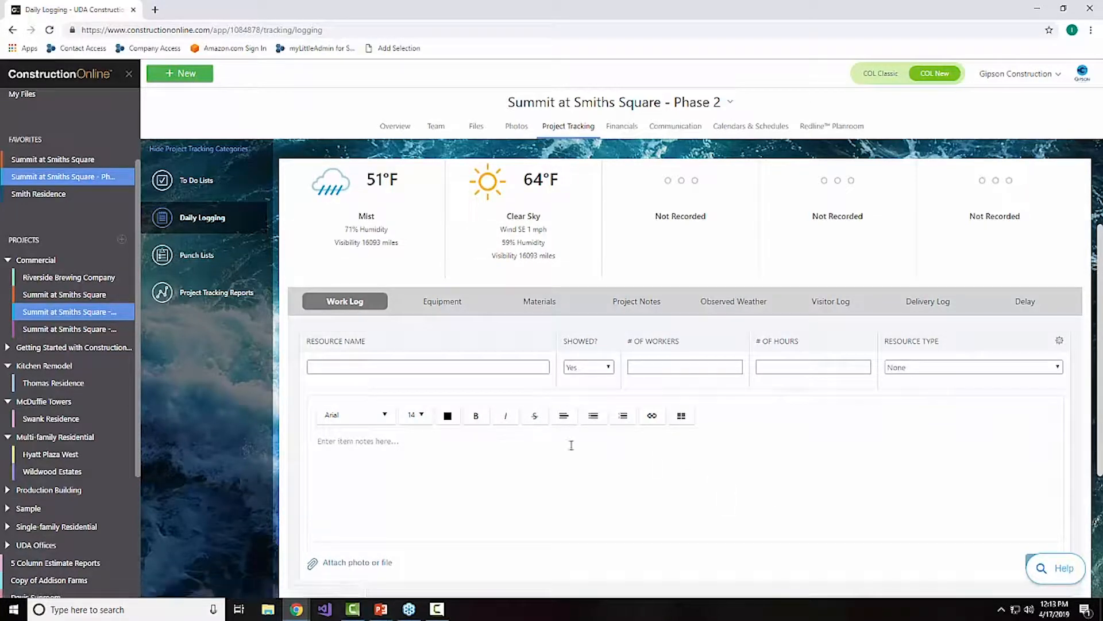
left_click(442, 302)
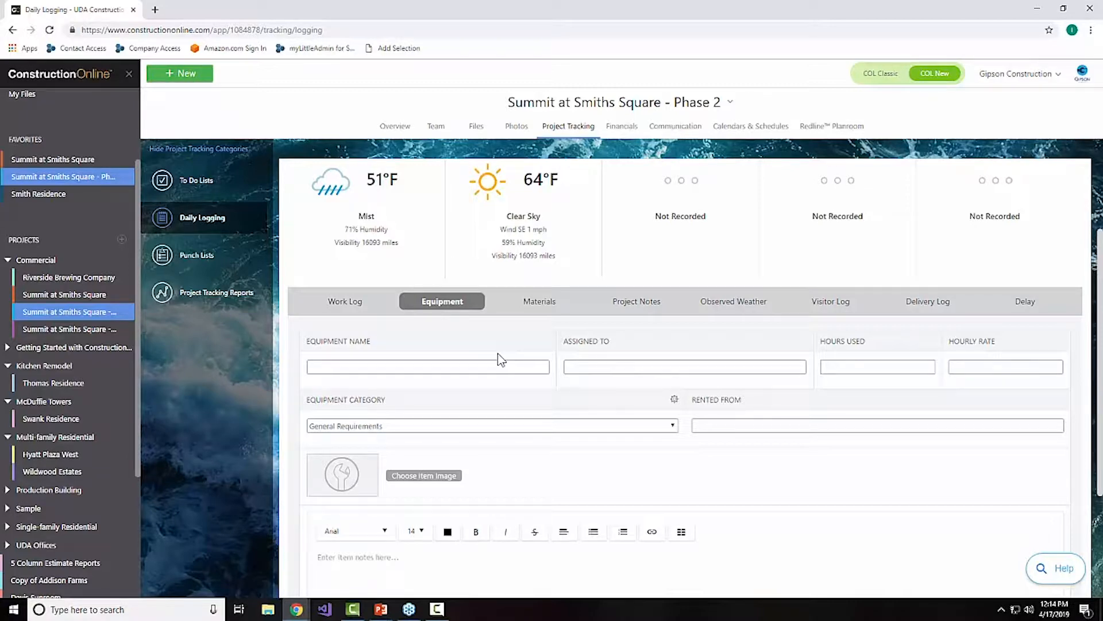
left_click(730, 302)
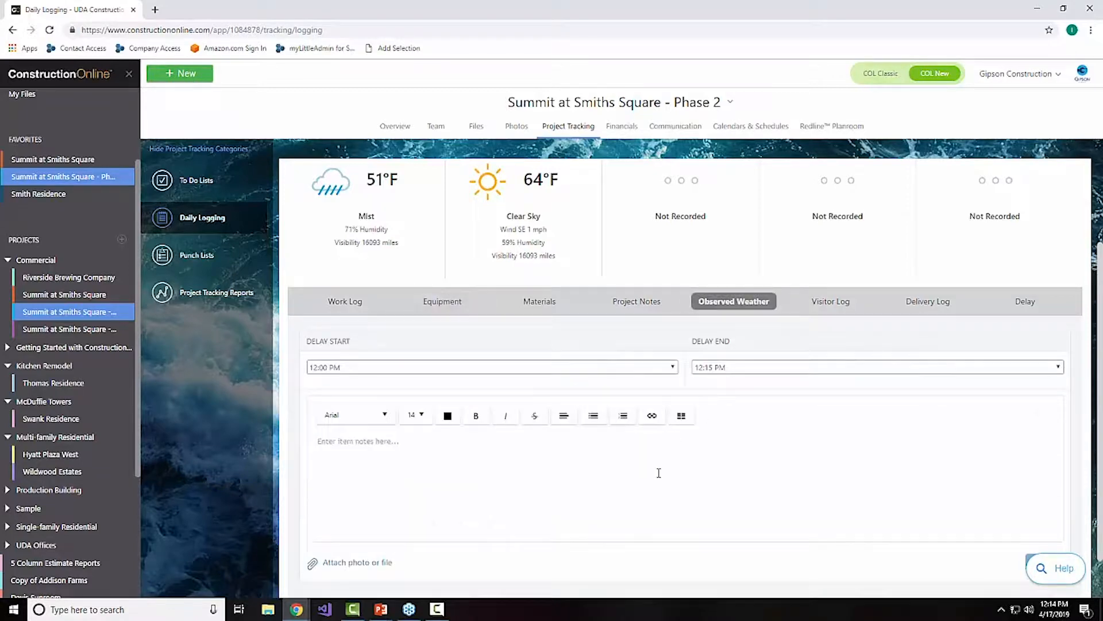
scroll(658, 472, "down", 1)
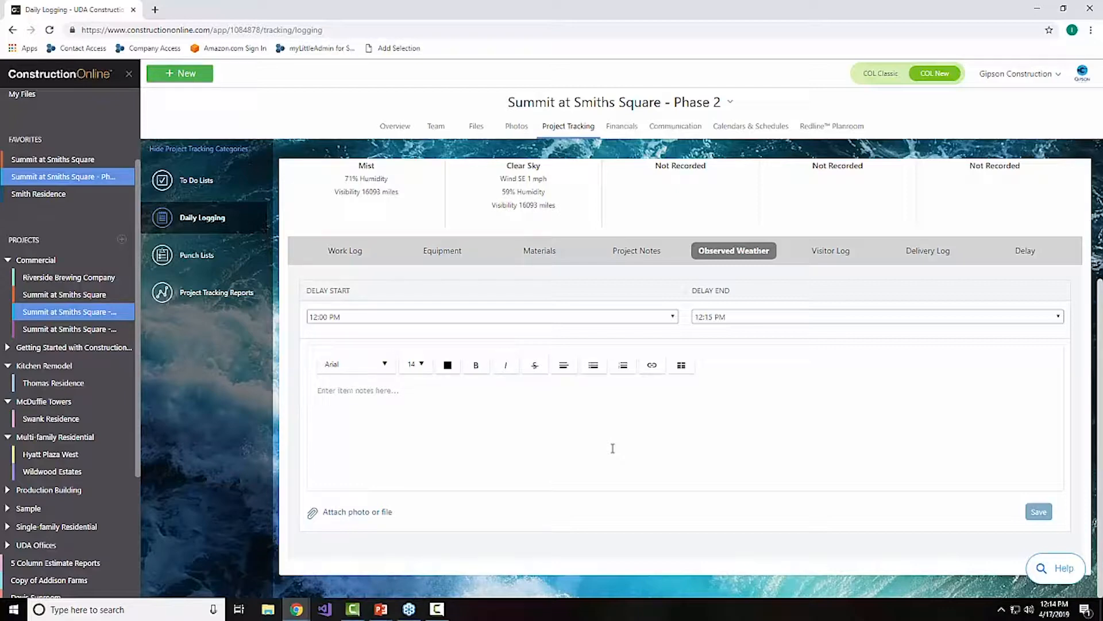
scroll(747, 367, "up", 2)
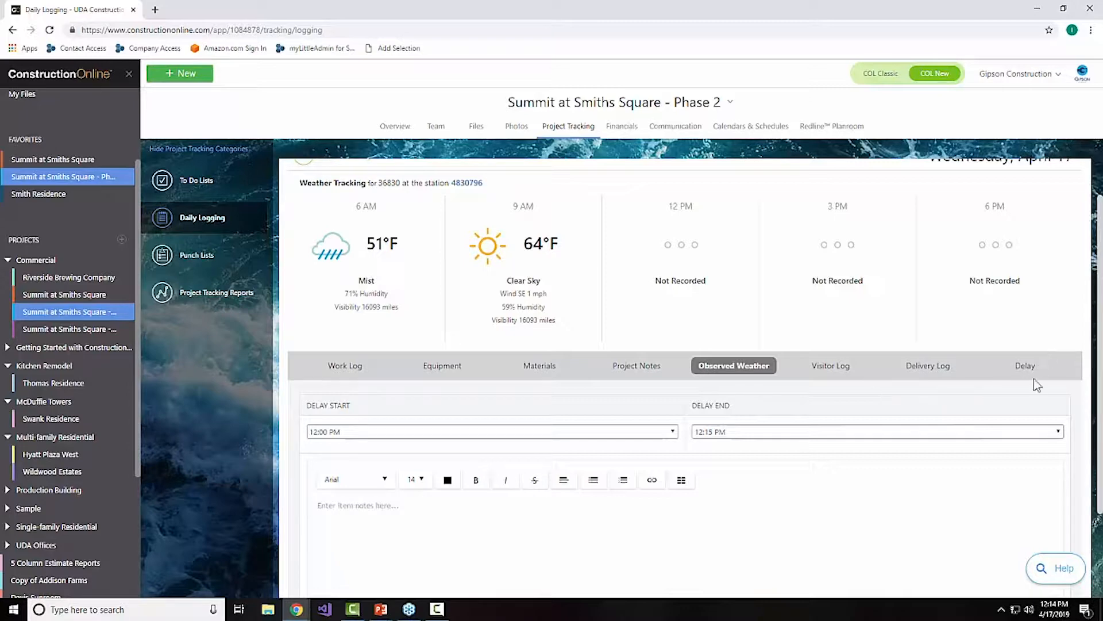
scroll(881, 452, "down", 2)
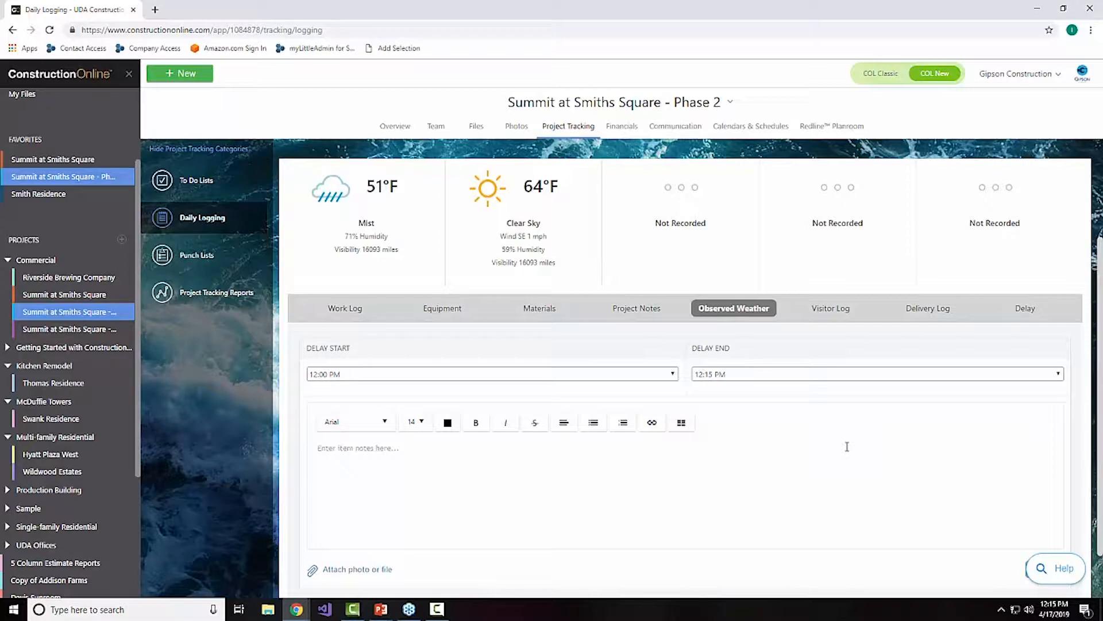
Step: Examine the Delay log form with its start time, end time, description and attachment options
left_click(1016, 314)
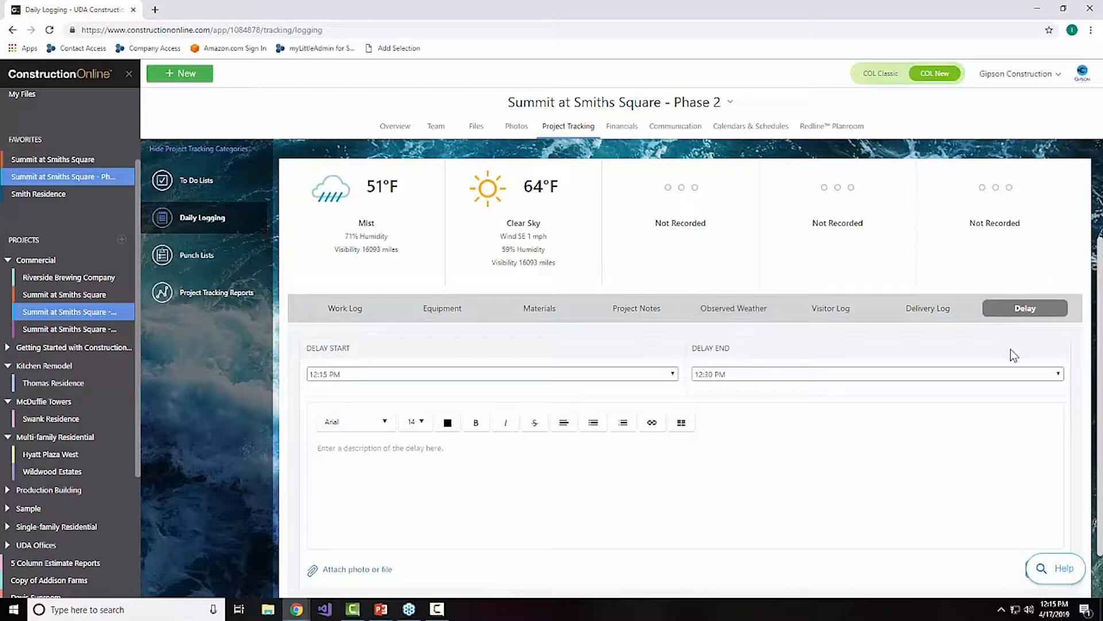
scroll(871, 410, "down", 1)
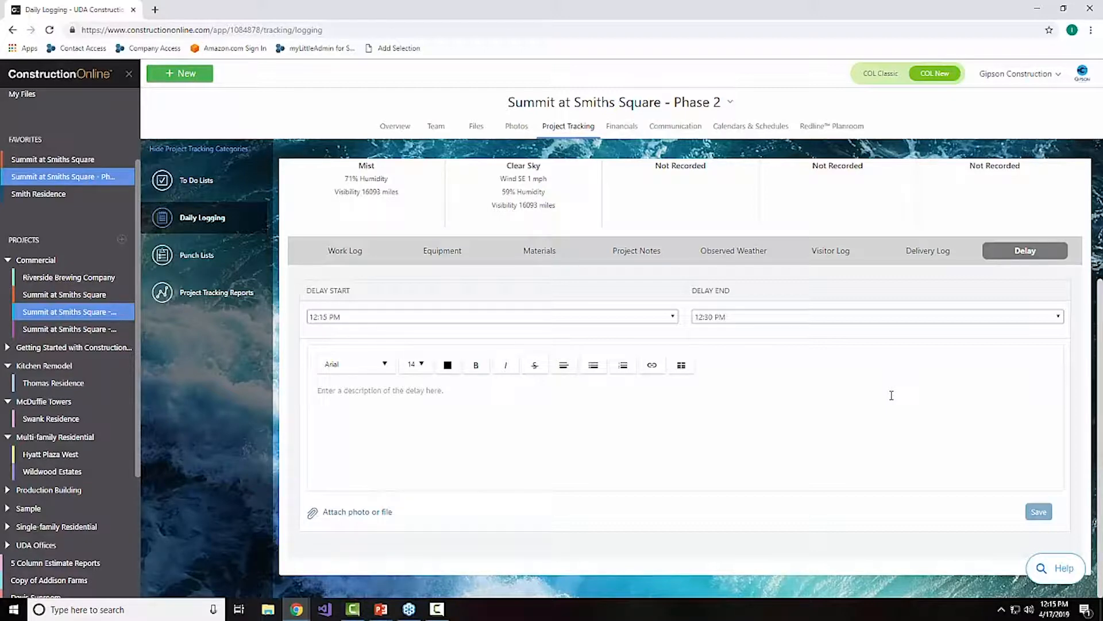
scroll(802, 341, "up", 2)
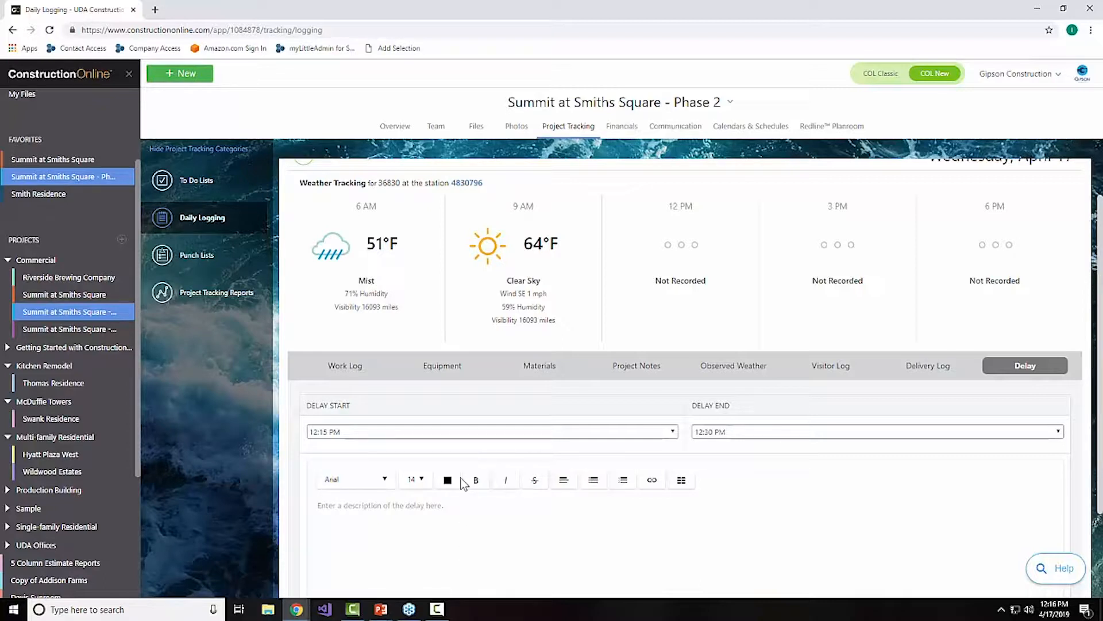
scroll(588, 402, "down", 2)
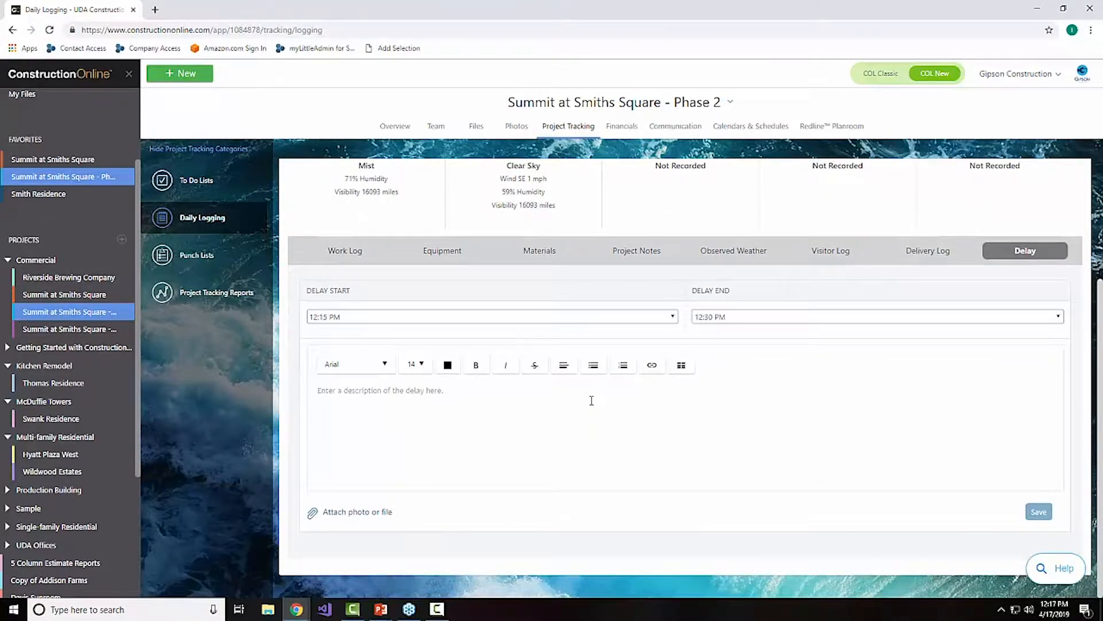
scroll(591, 401, "up", 3)
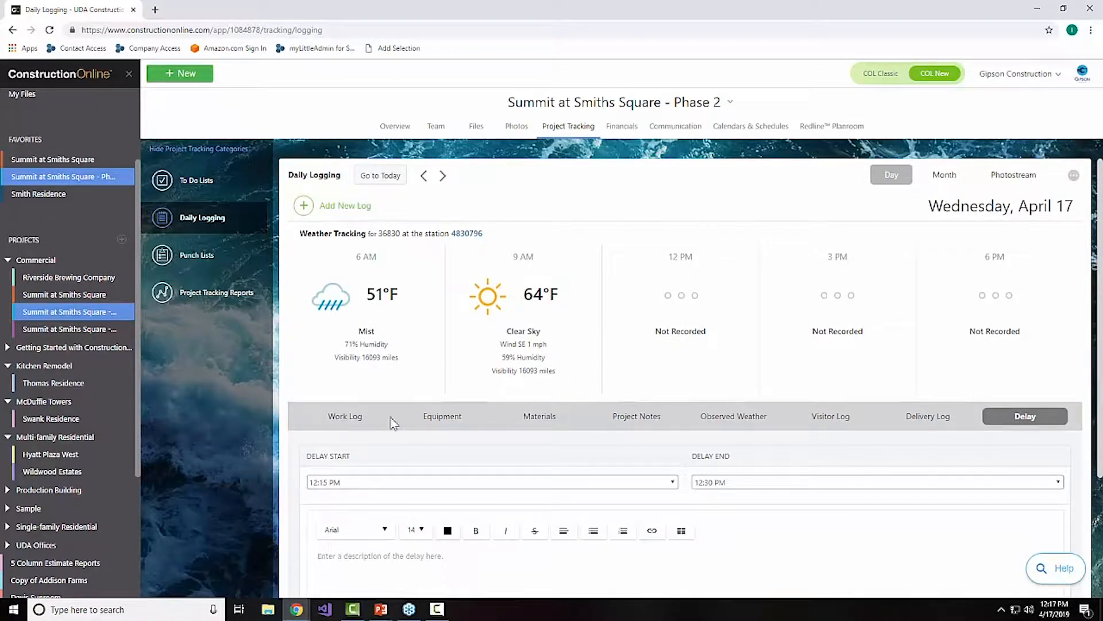
Step: Return to the Work Log form and review the entry posted for April 17
left_click(354, 418)
scroll(496, 420, "down", 4)
scroll(495, 420, "down", 2)
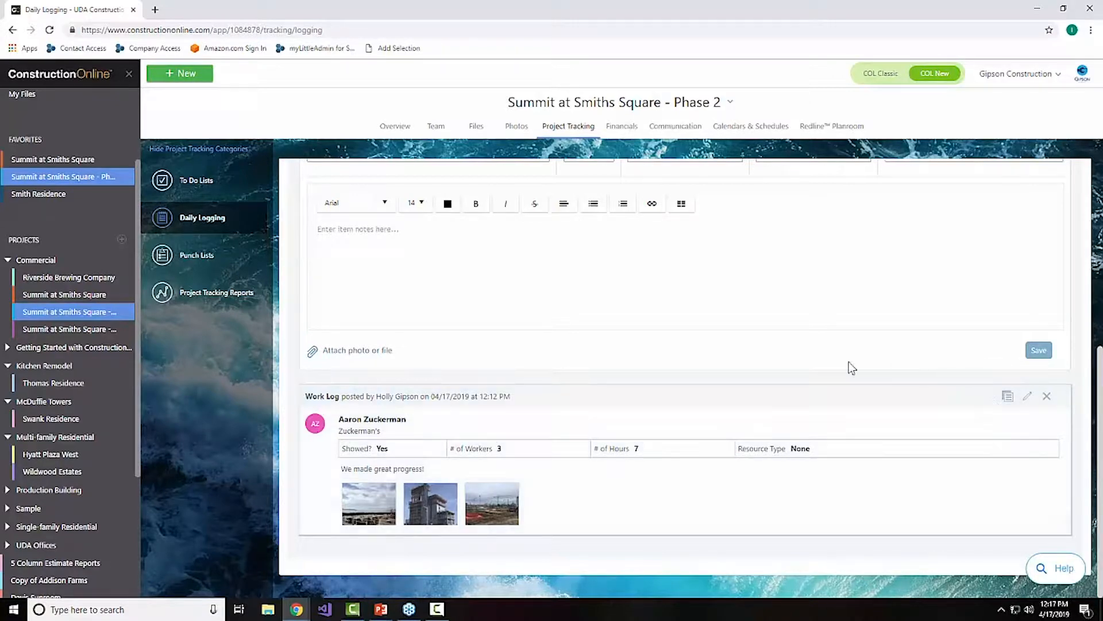
scroll(653, 394, "up", 4)
scroll(654, 394, "up", 2)
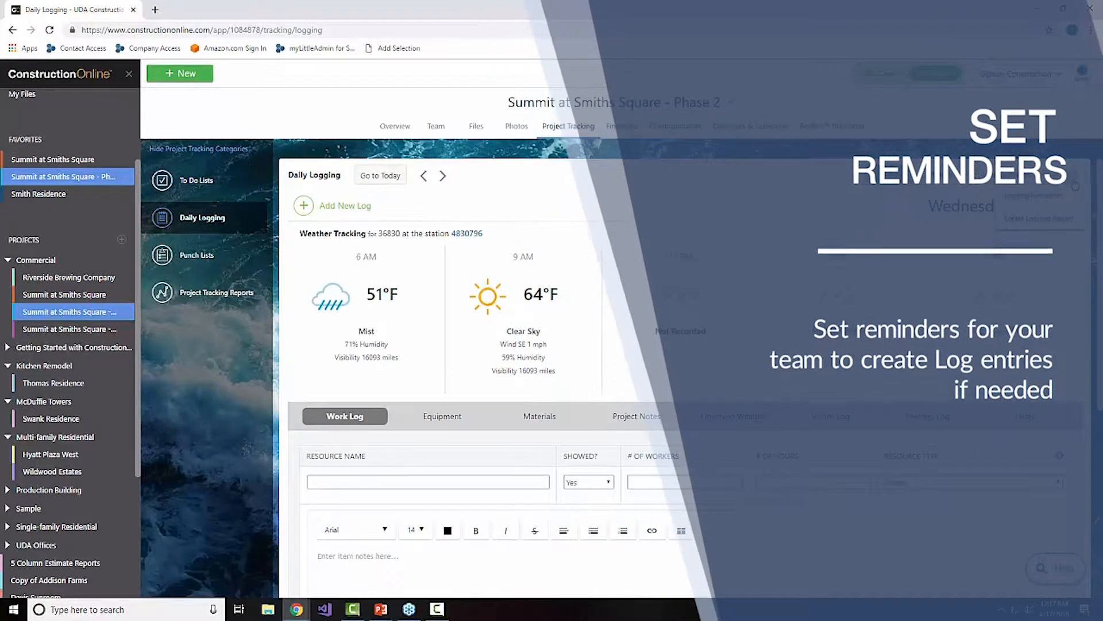
Step: Start a new logging reminder for the project and add the team member as its recipient
left_click(1044, 198)
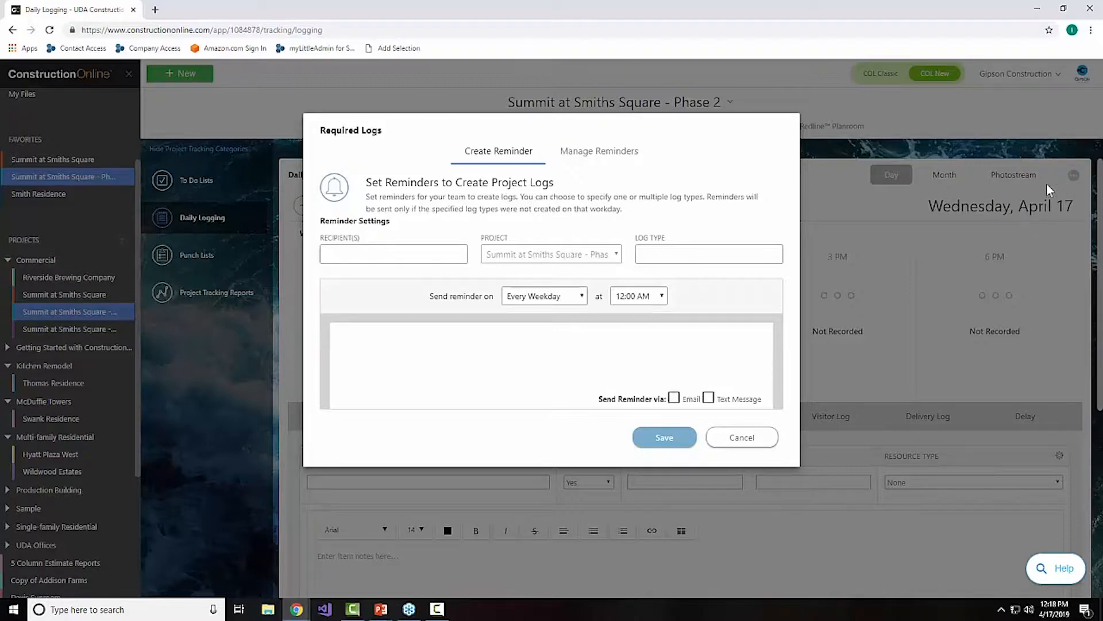
left_click(424, 252)
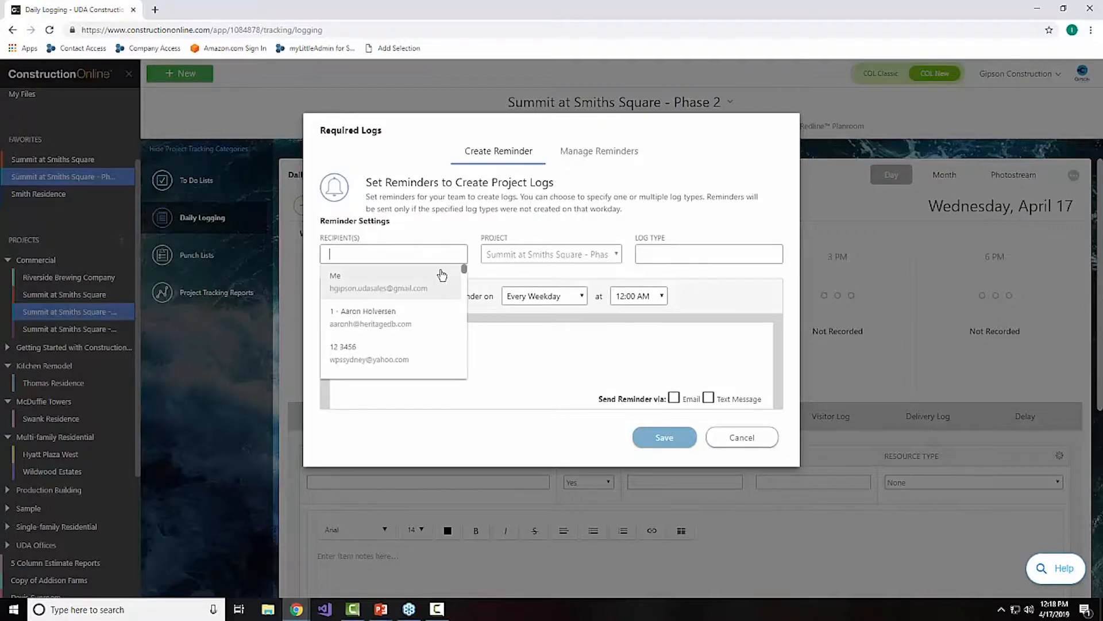
type("ian")
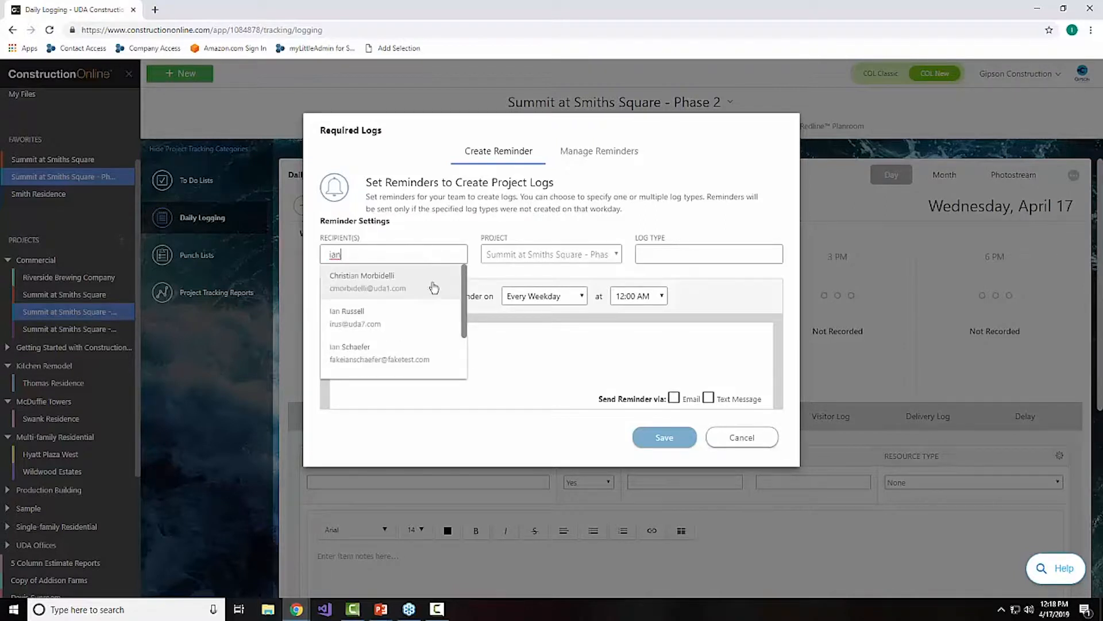
left_click(419, 357)
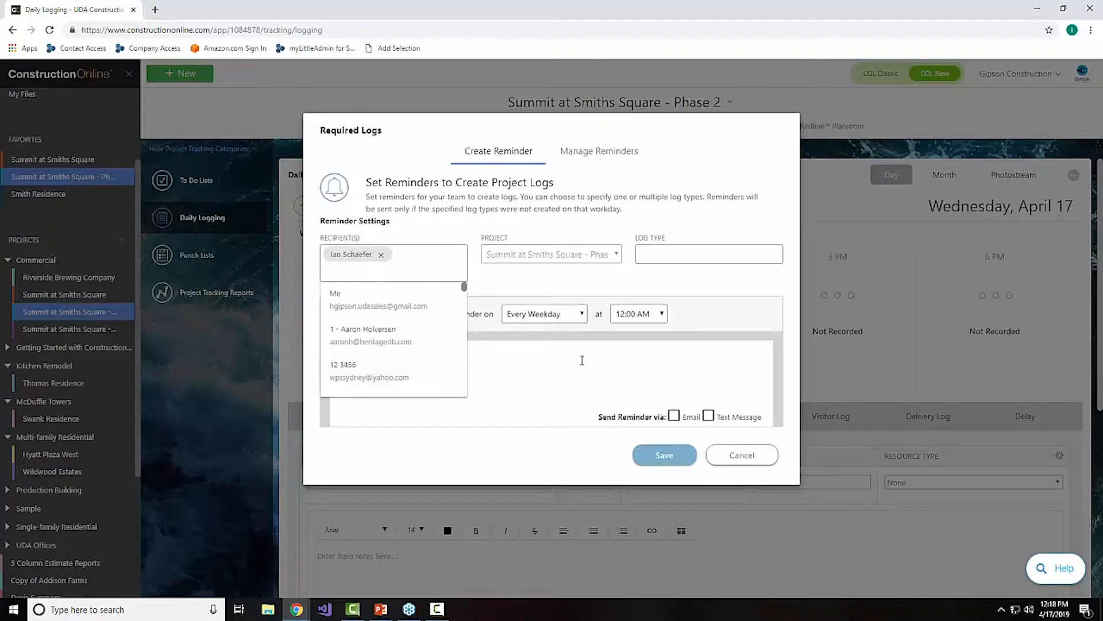
left_click(557, 283)
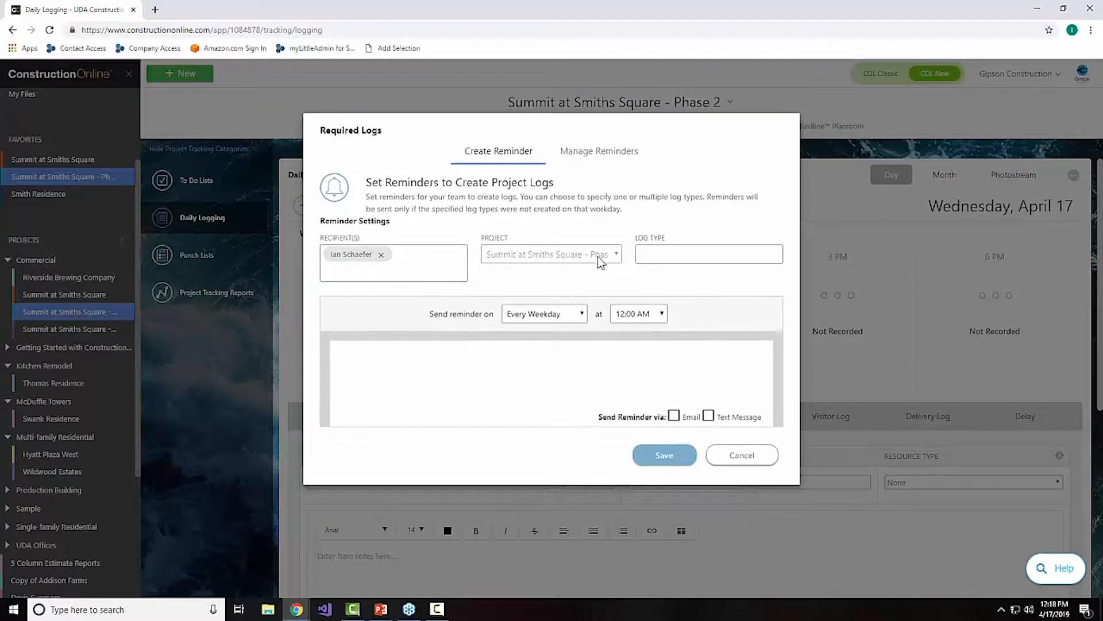
Step: Choose Work Log and Project Notes as the log types required by the reminder
left_click(711, 256)
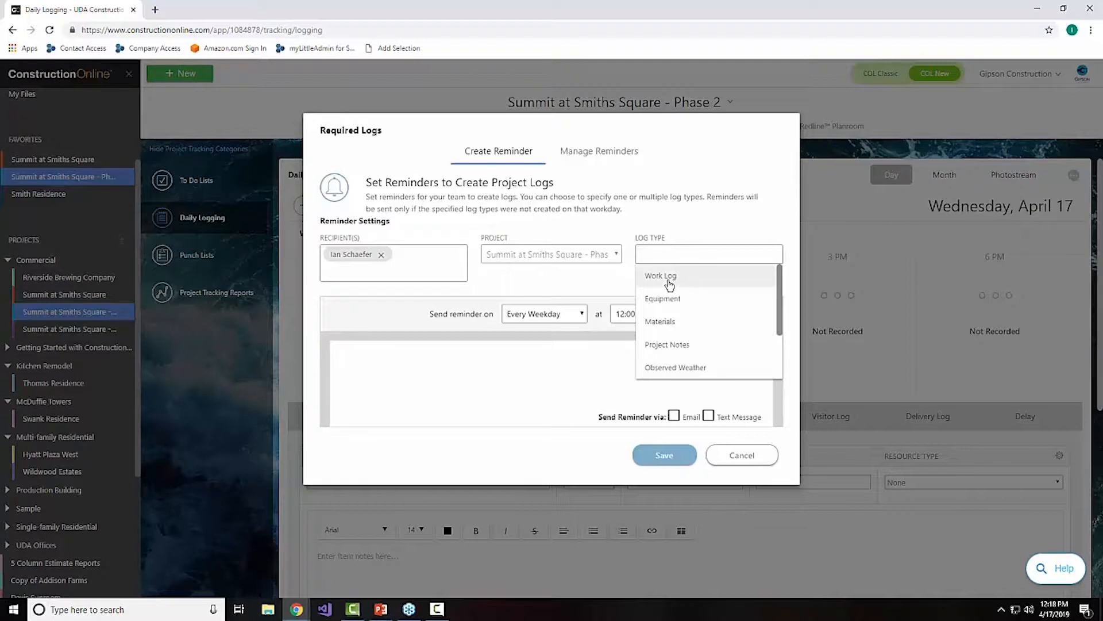
left_click(708, 287)
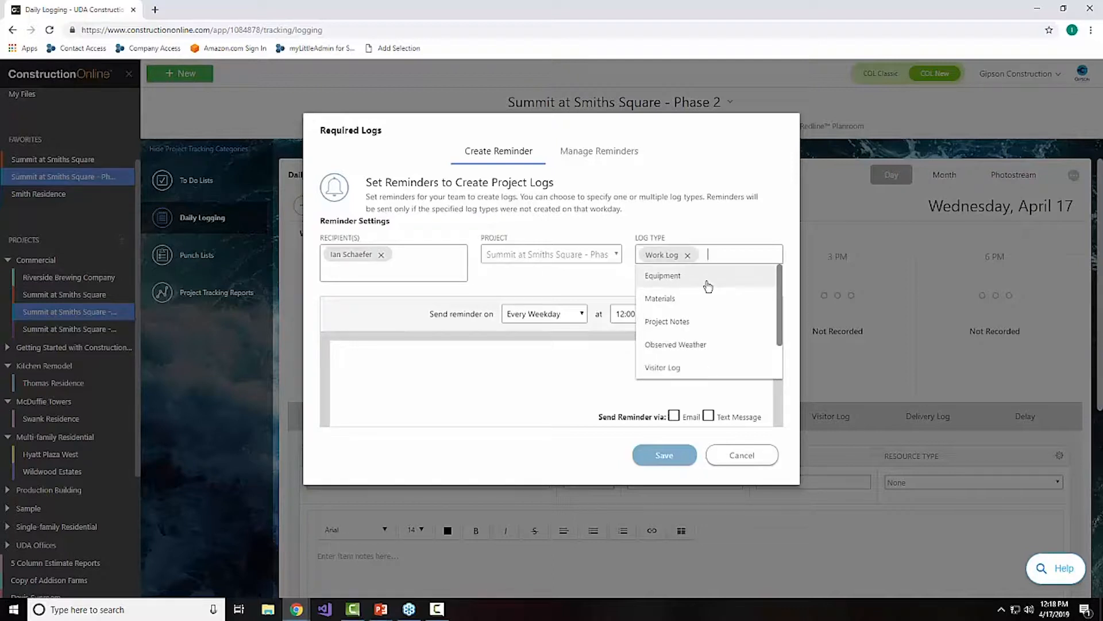
left_click(697, 321)
left_click(552, 362)
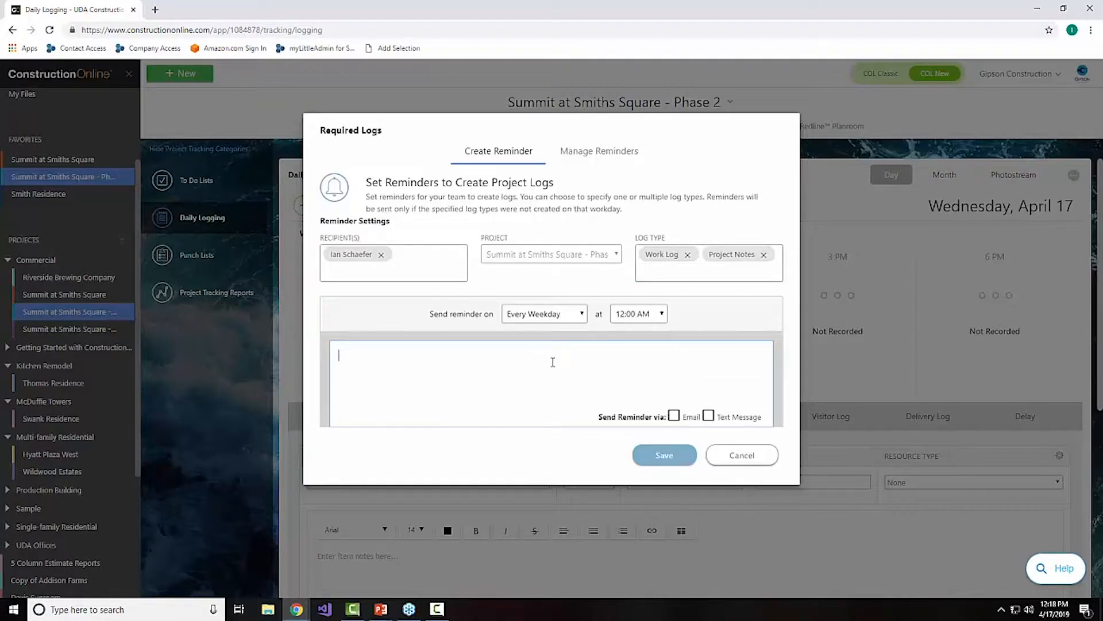
Step: Schedule the reminder for 4:00 PM every weekday and have it sent by both email and text message
left_click(663, 312)
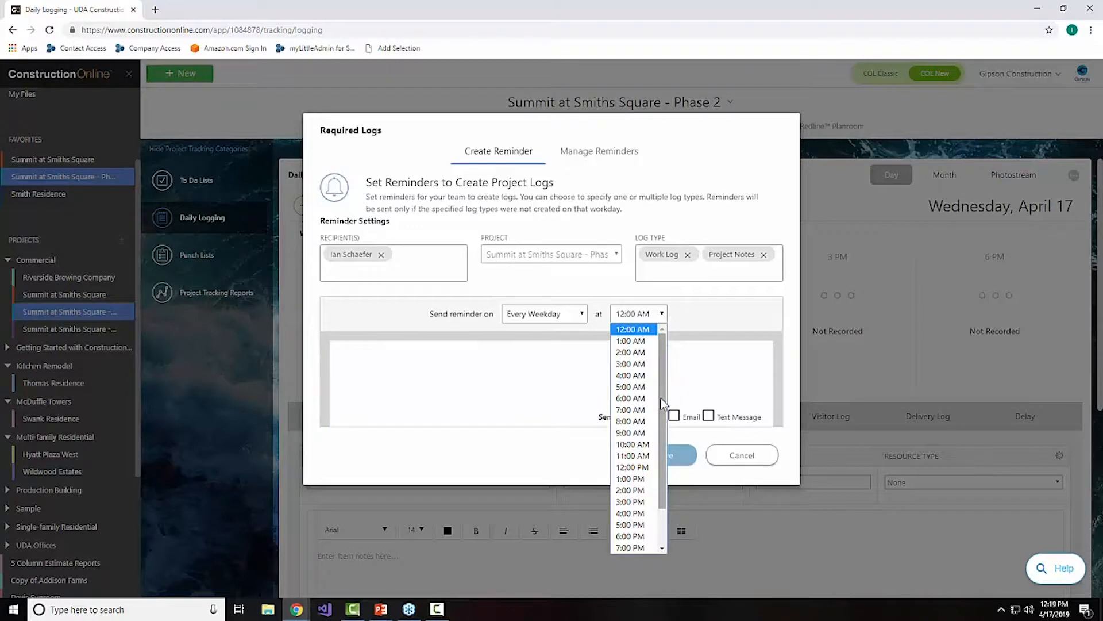
left_click_drag(660, 398, 662, 461)
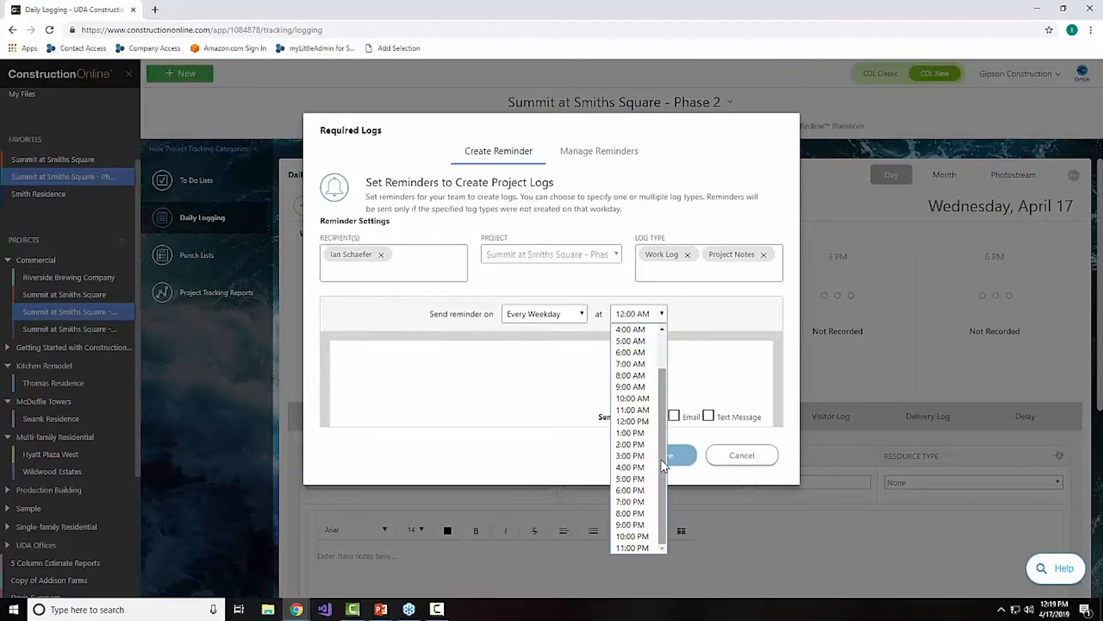
left_click(635, 470)
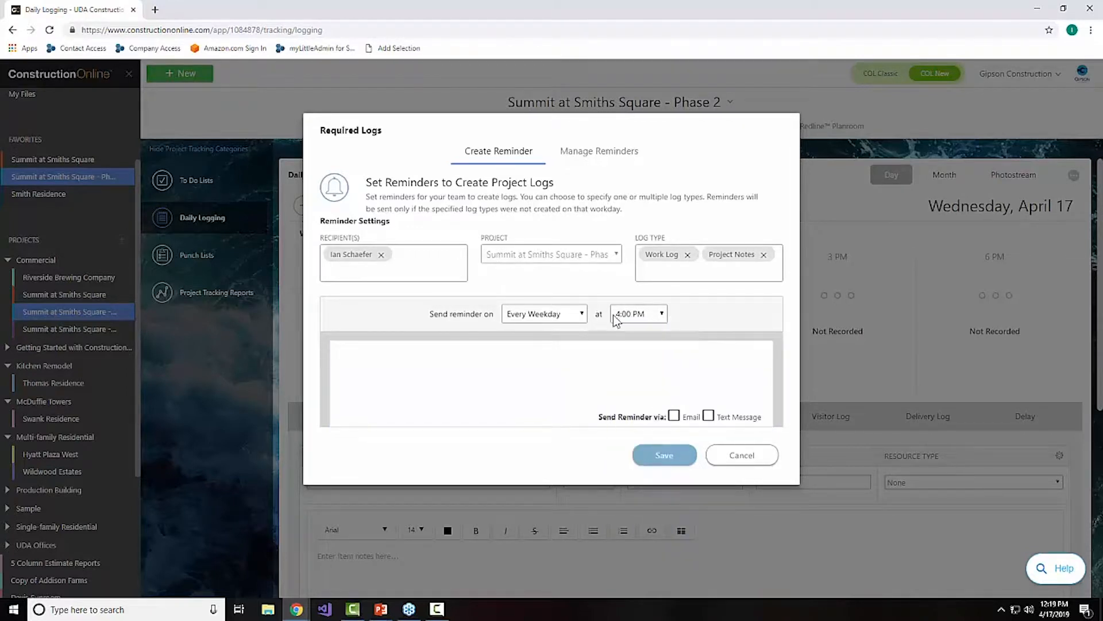
left_click(604, 375)
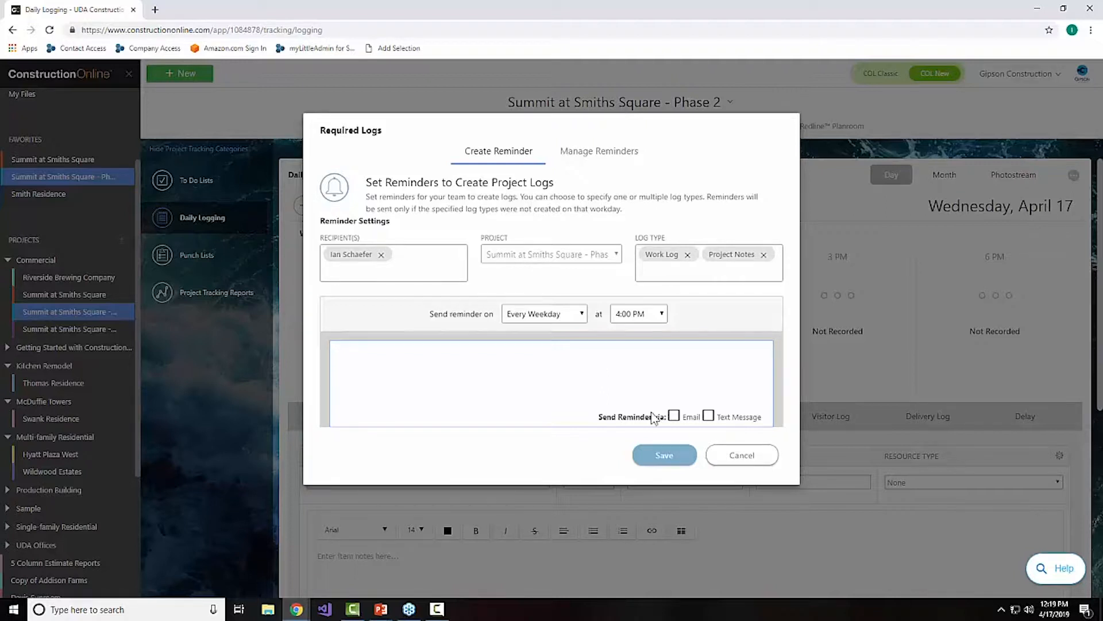
left_click(674, 415)
left_click(709, 418)
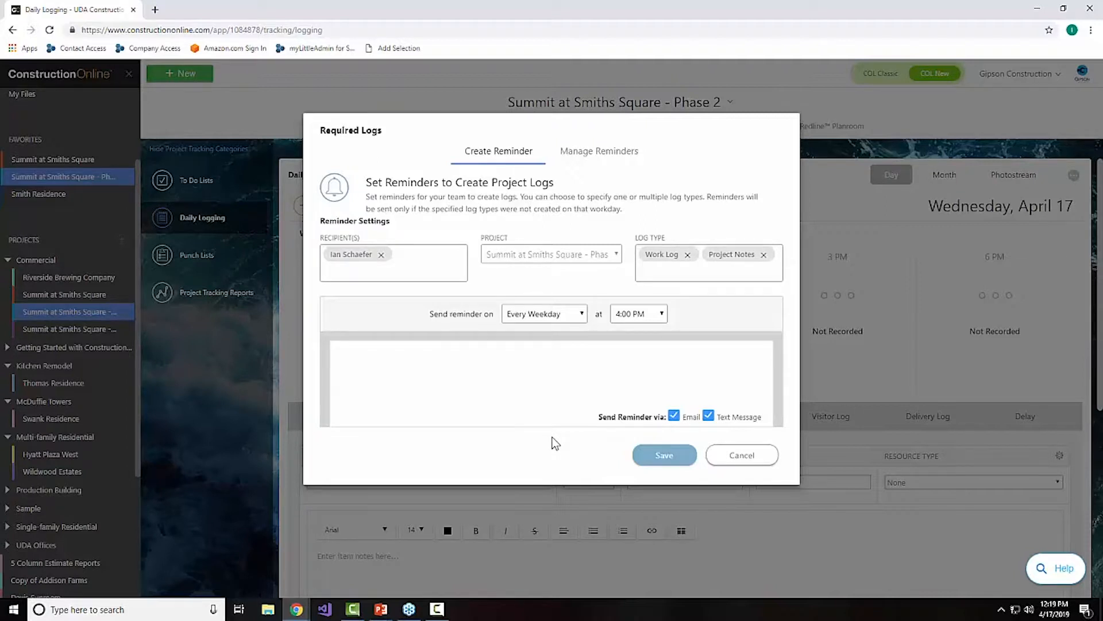
Step: Write a message telling the recipient by first name not to forget to enter their notes, and save the reminder
left_click(517, 382)
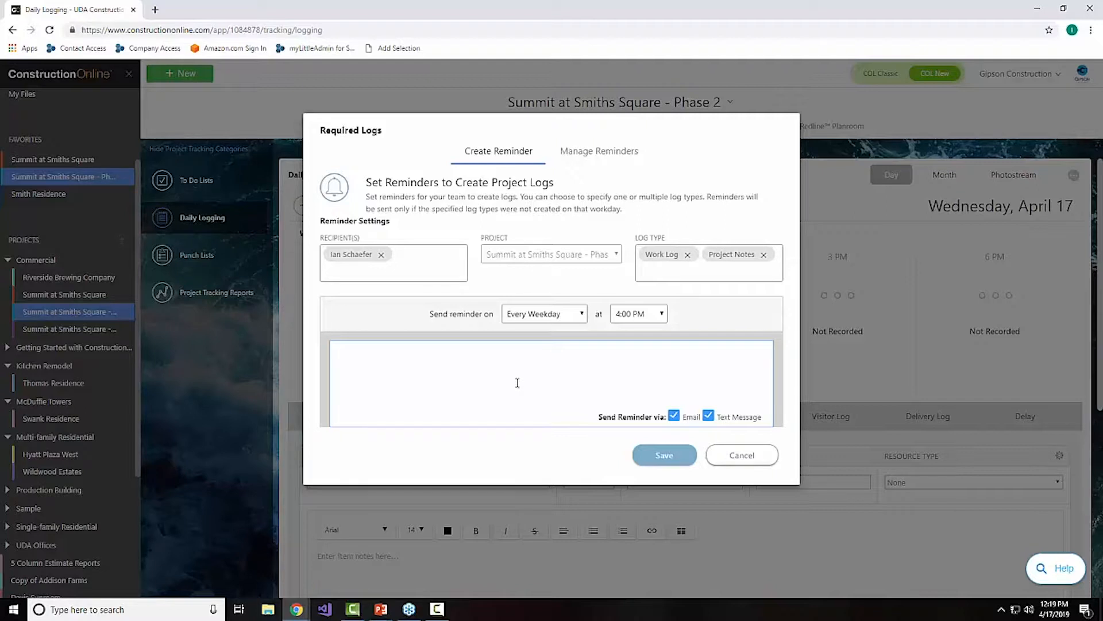
type("Hey Ian, don't forget to enter your  notes!")
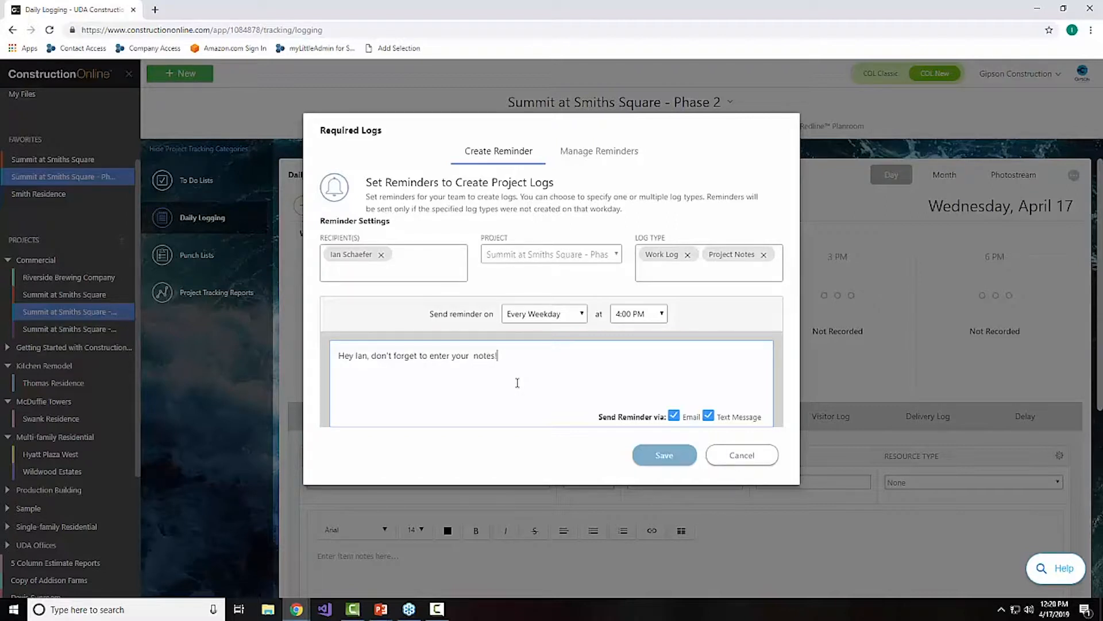
left_click(646, 458)
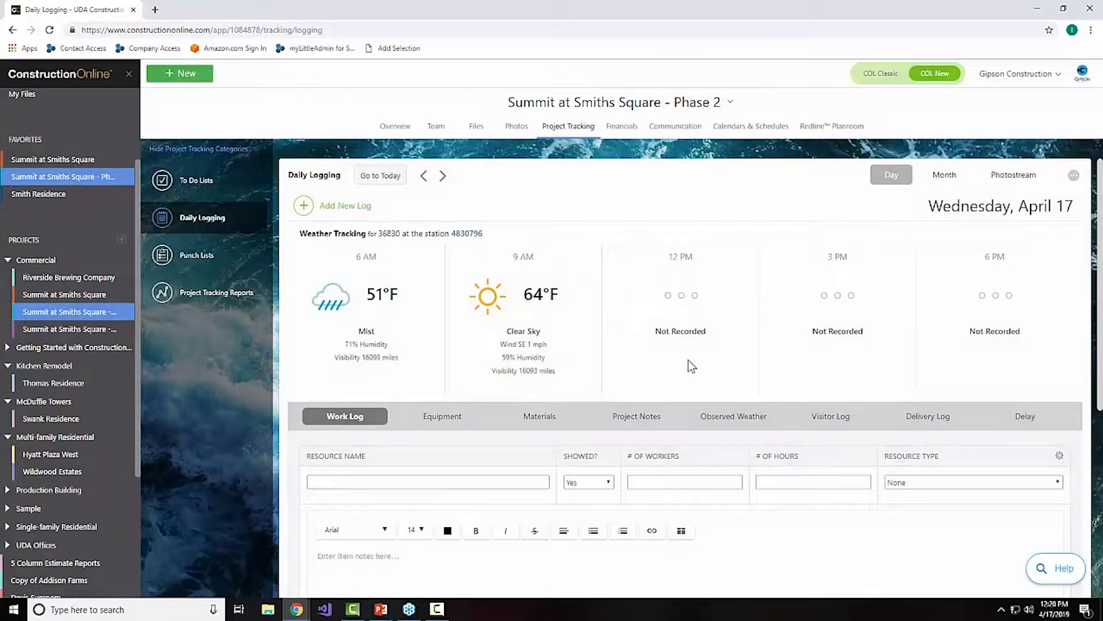
Step: Review the saved reminder in the list of required-log reminders and close it without changes
left_click(1074, 176)
left_click(1022, 202)
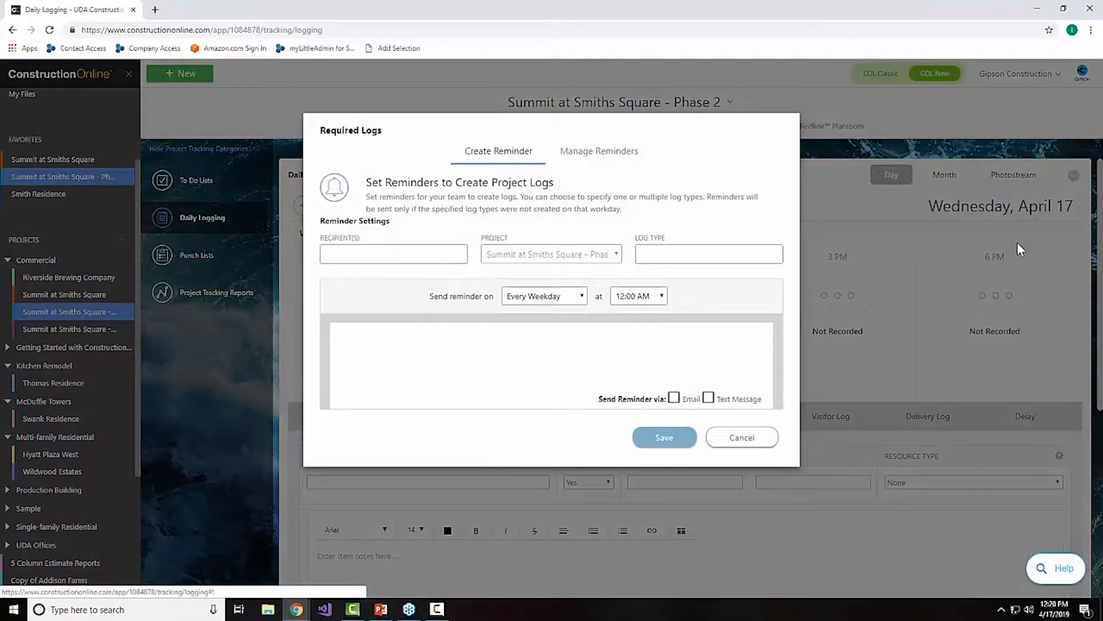
left_click(580, 155)
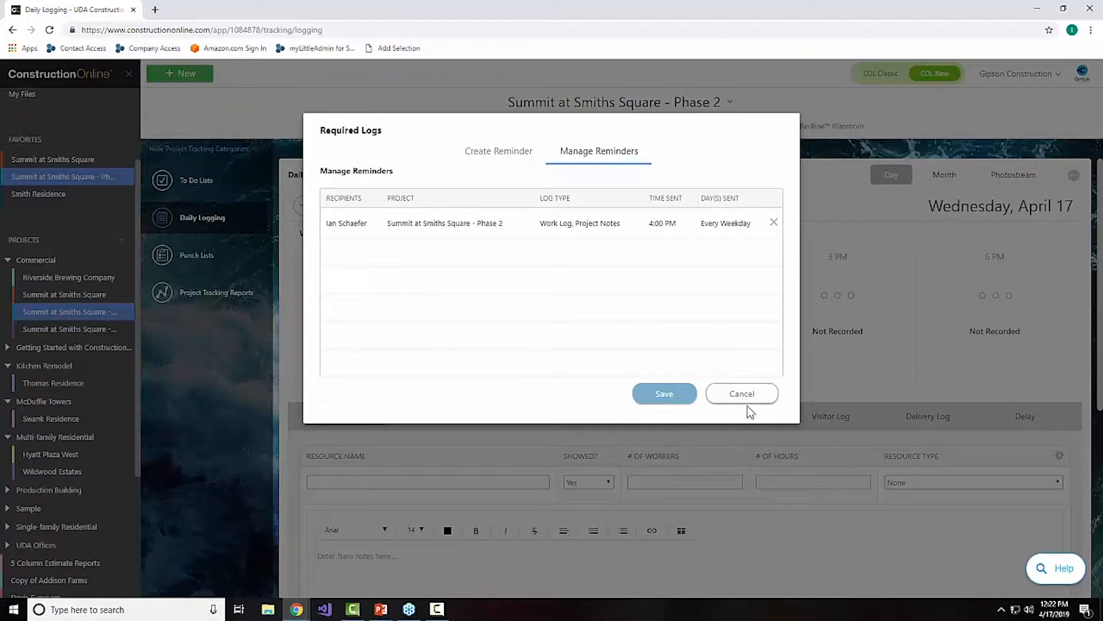
left_click(740, 392)
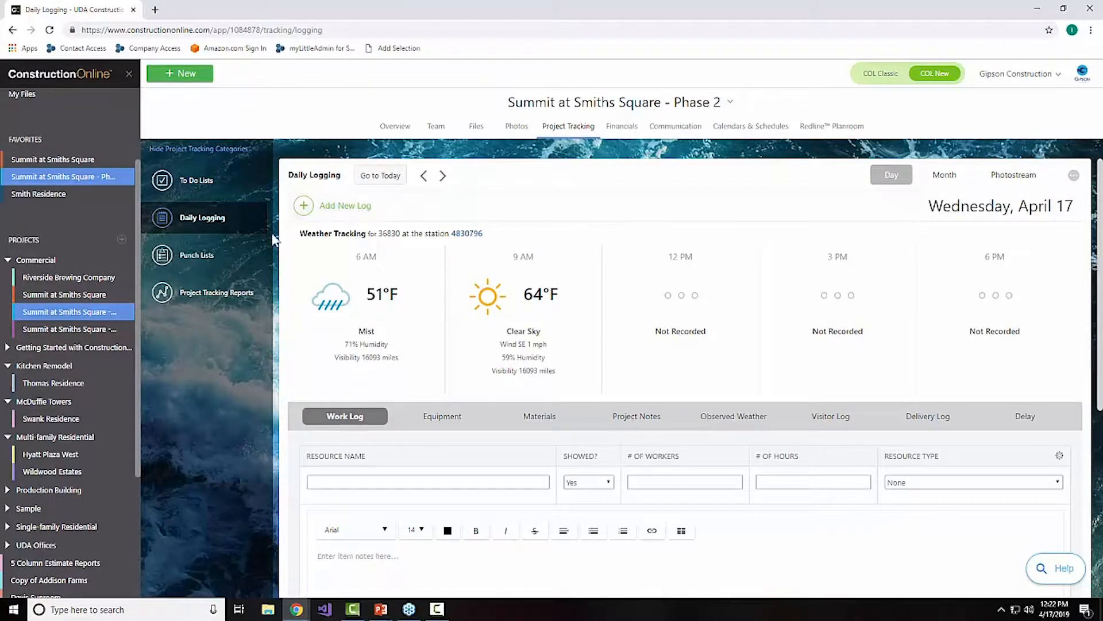
Step: Open the company-wide daily logging feed to look over the logs posted across all projects
scroll(129, 168, "up", 2)
left_click(98, 106)
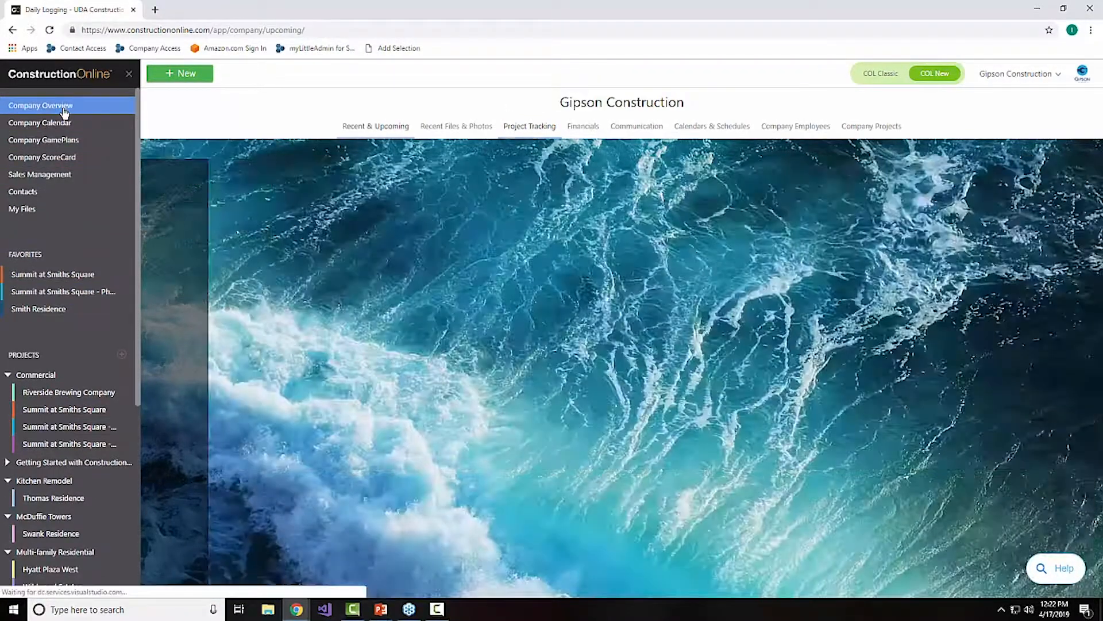
left_click(529, 127)
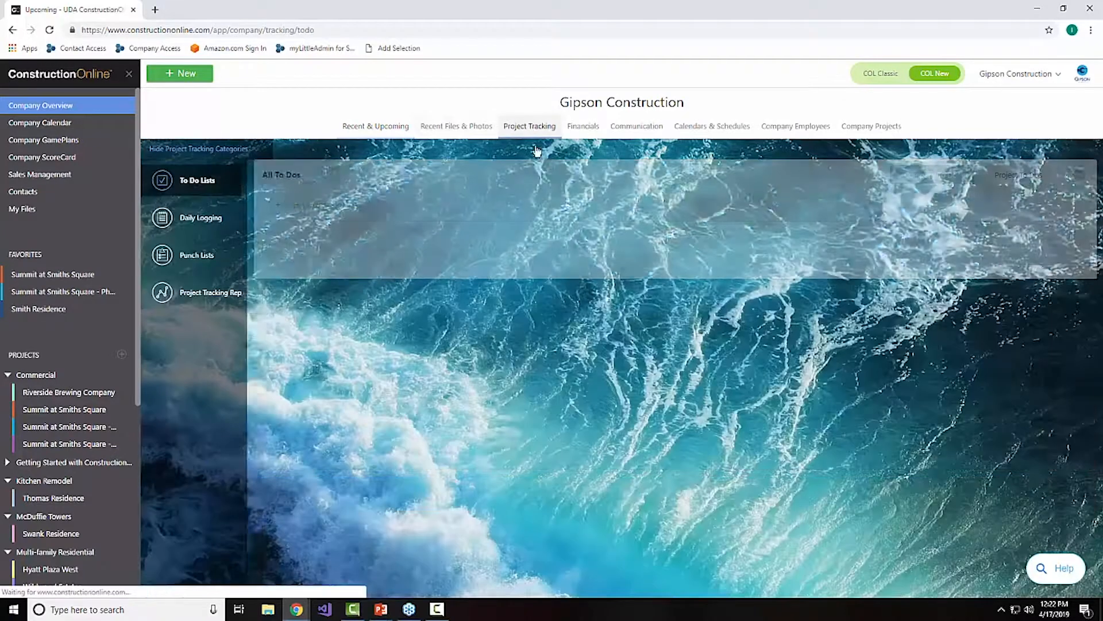
left_click(201, 218)
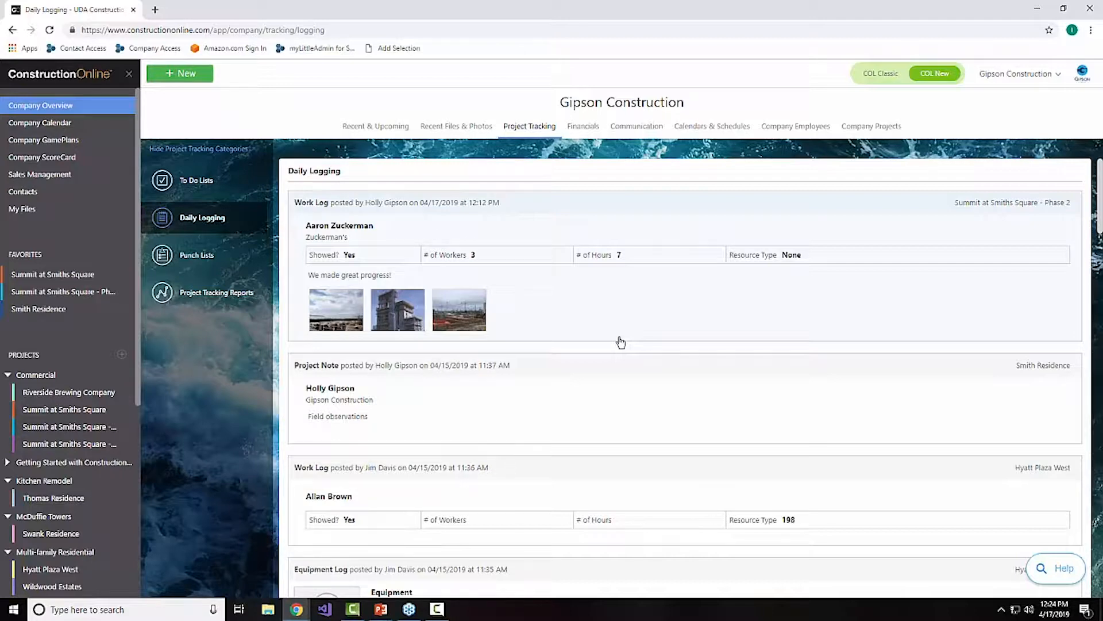
Step: Open the tracking reports for Summit at Smiths Square - Phase 2 and look over the Project Log Report options
left_click(82, 299)
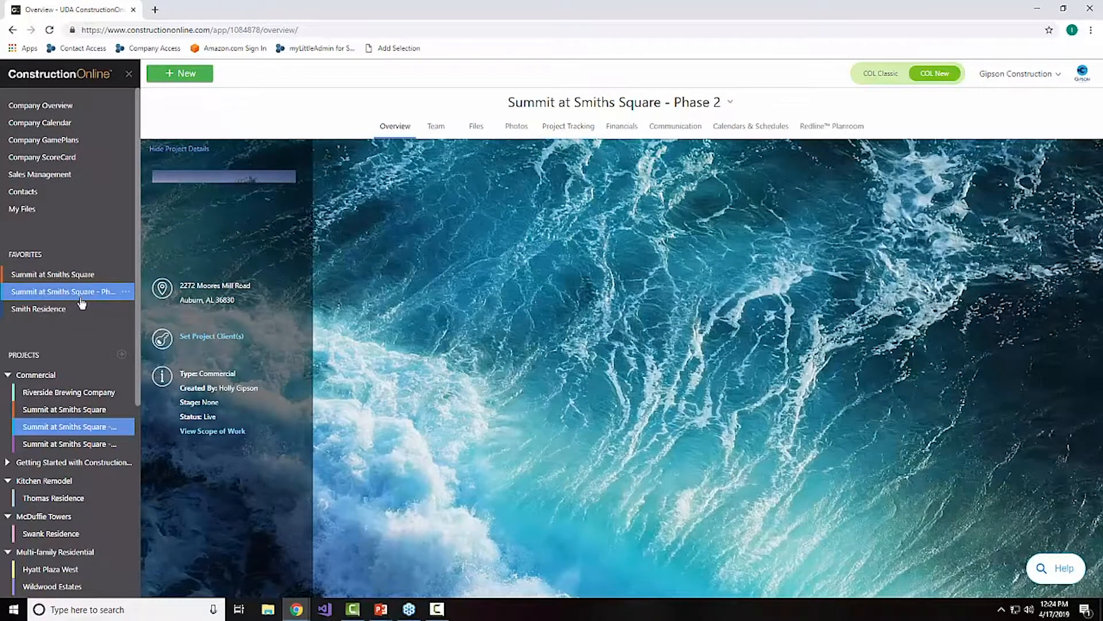
left_click(556, 131)
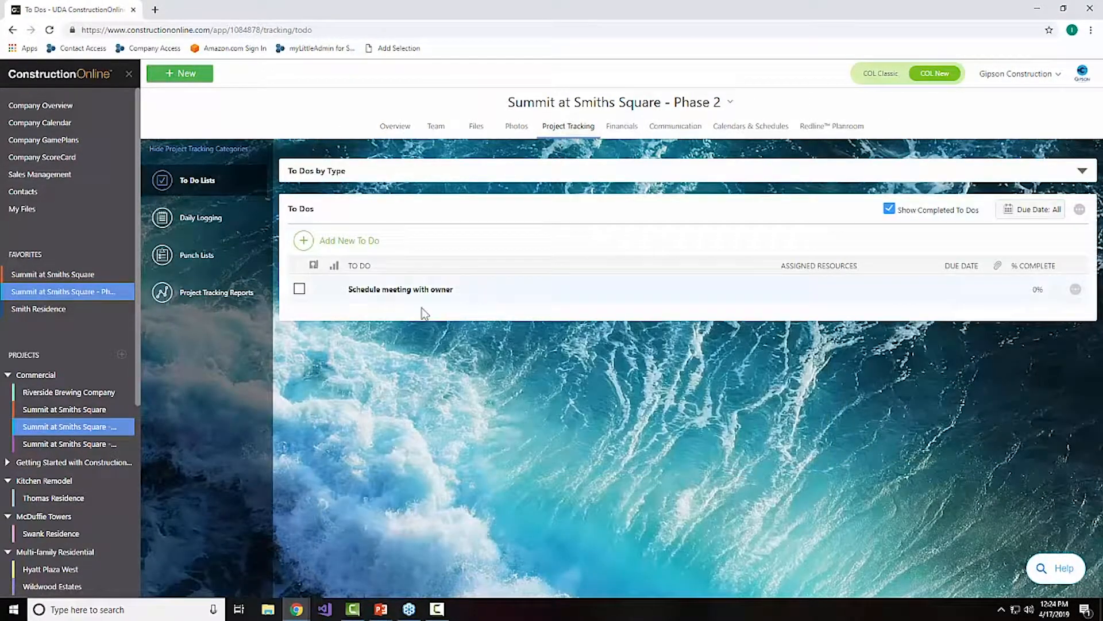
left_click(218, 296)
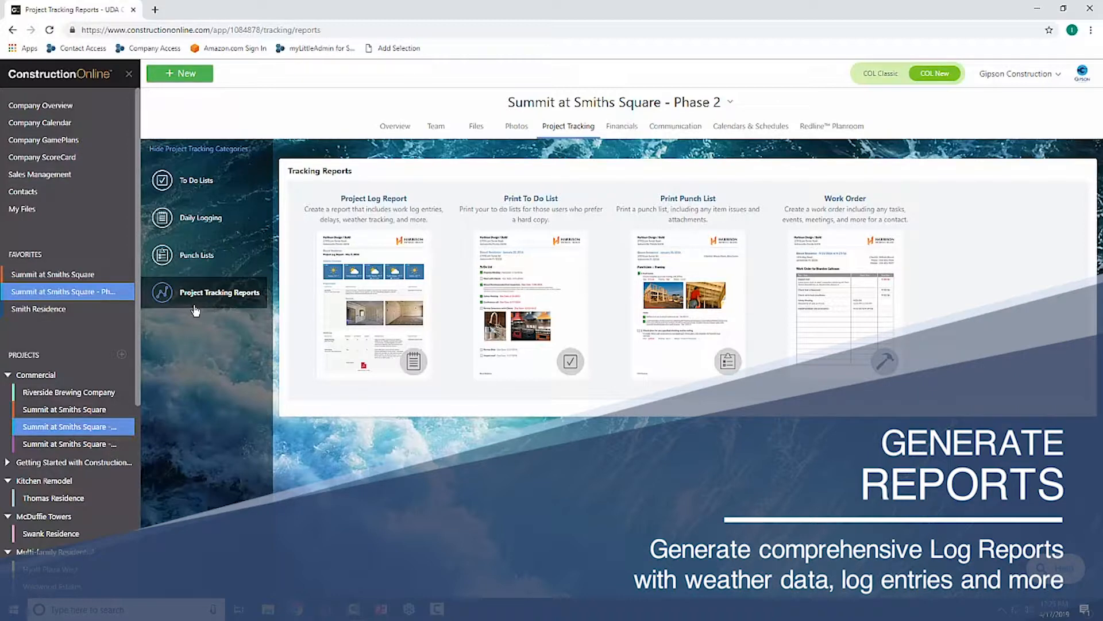
mouse_move(353, 322)
mouse_move(443, 370)
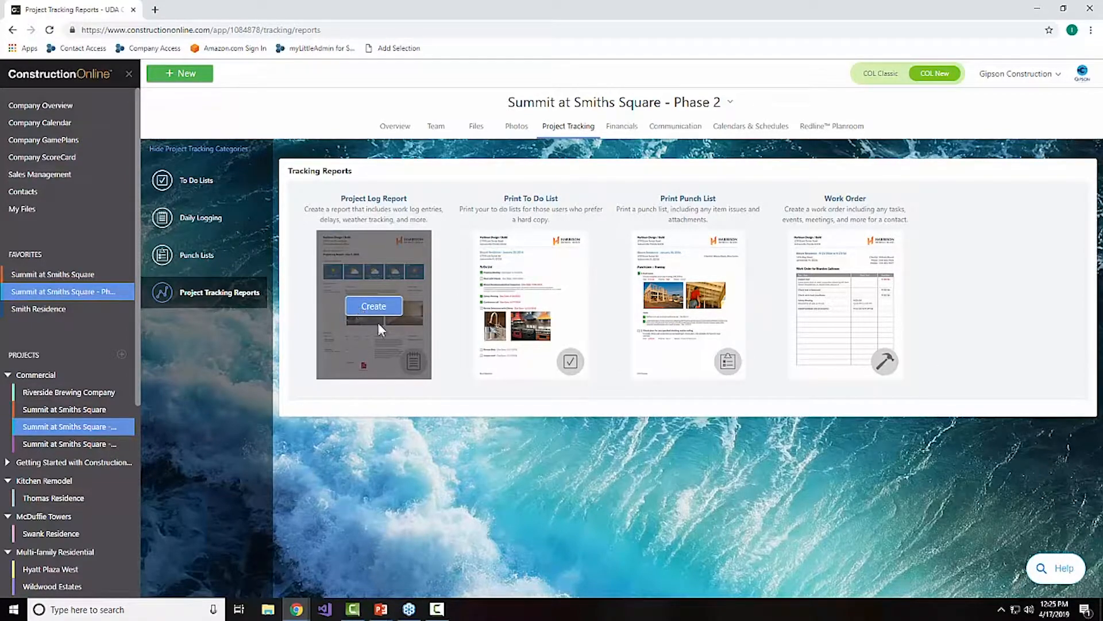
left_click(375, 322)
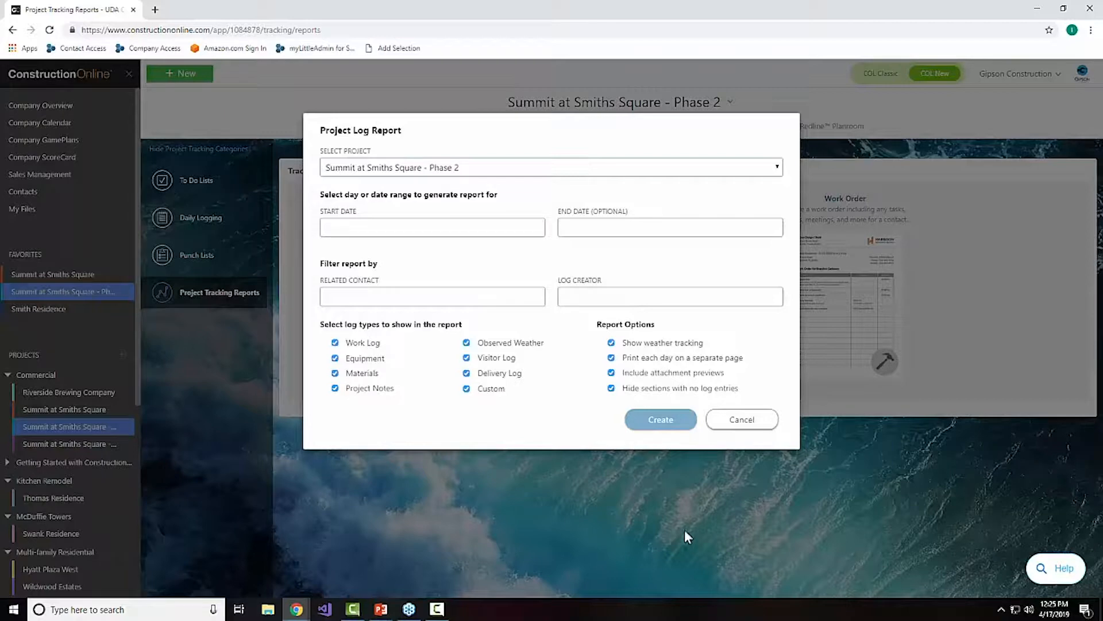
left_click(762, 419)
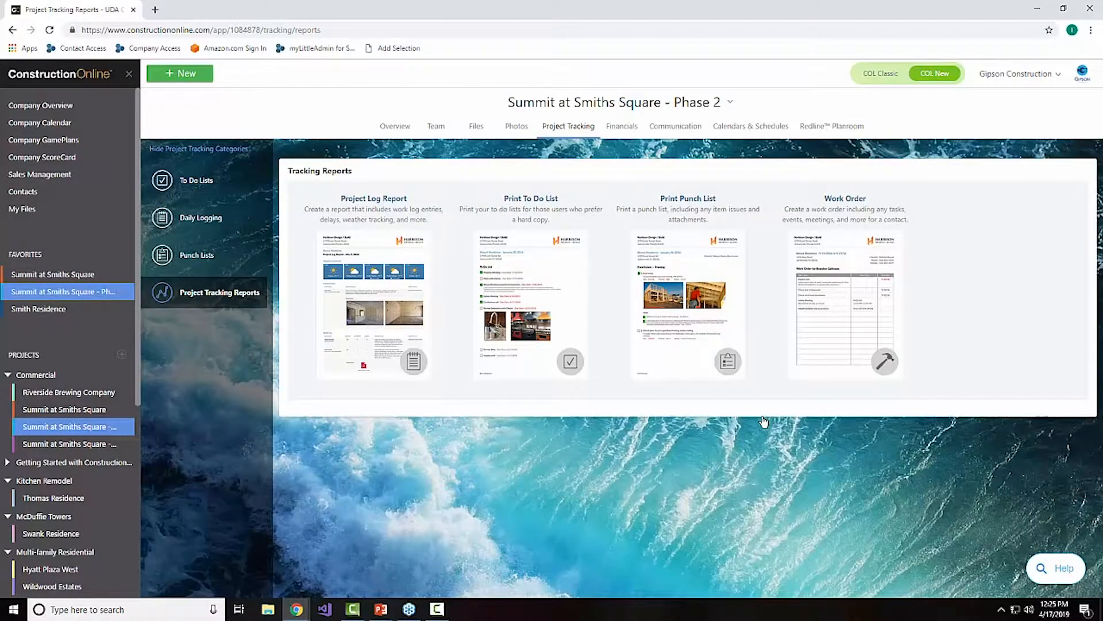
Step: Create a Project Log Report with start date 04/16/2019, keeping all log types and report options enabled
mouse_move(666, 337)
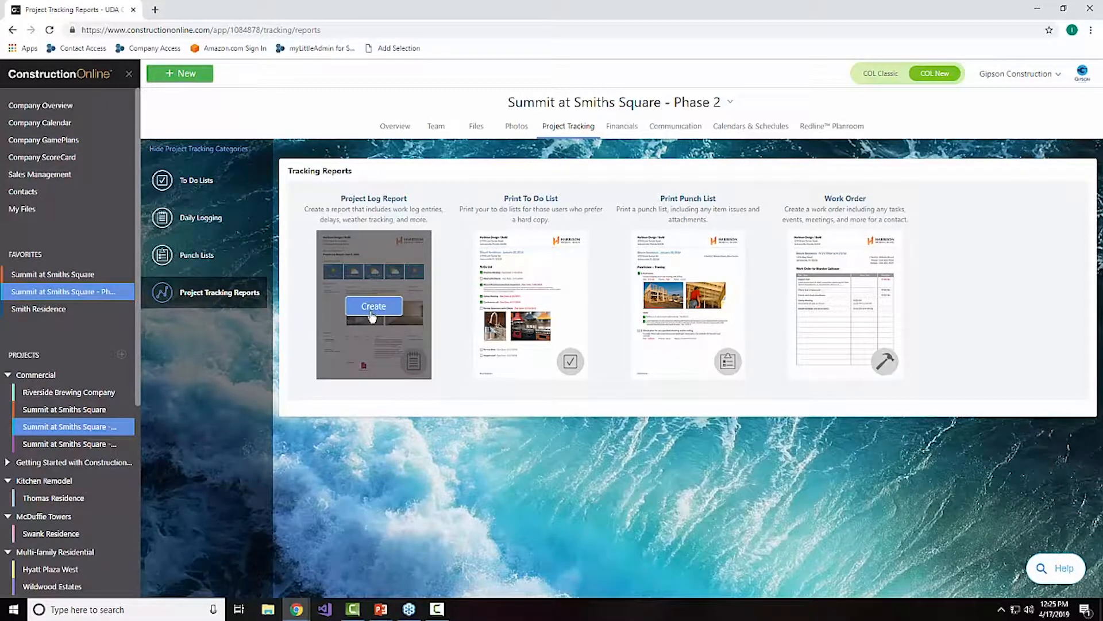
left_click(372, 314)
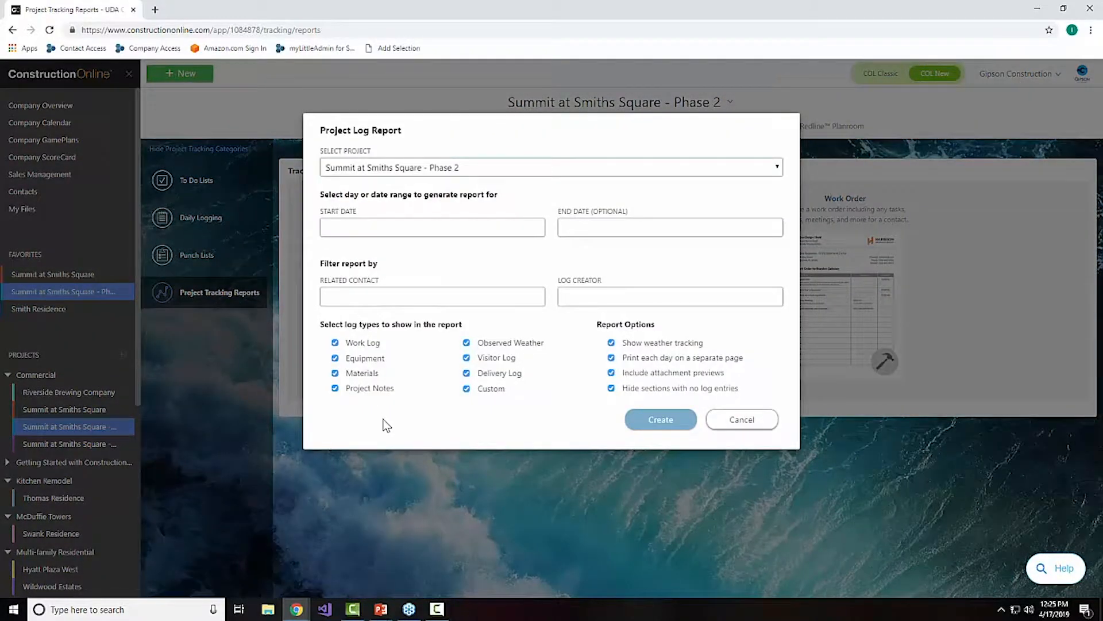
left_click(368, 229)
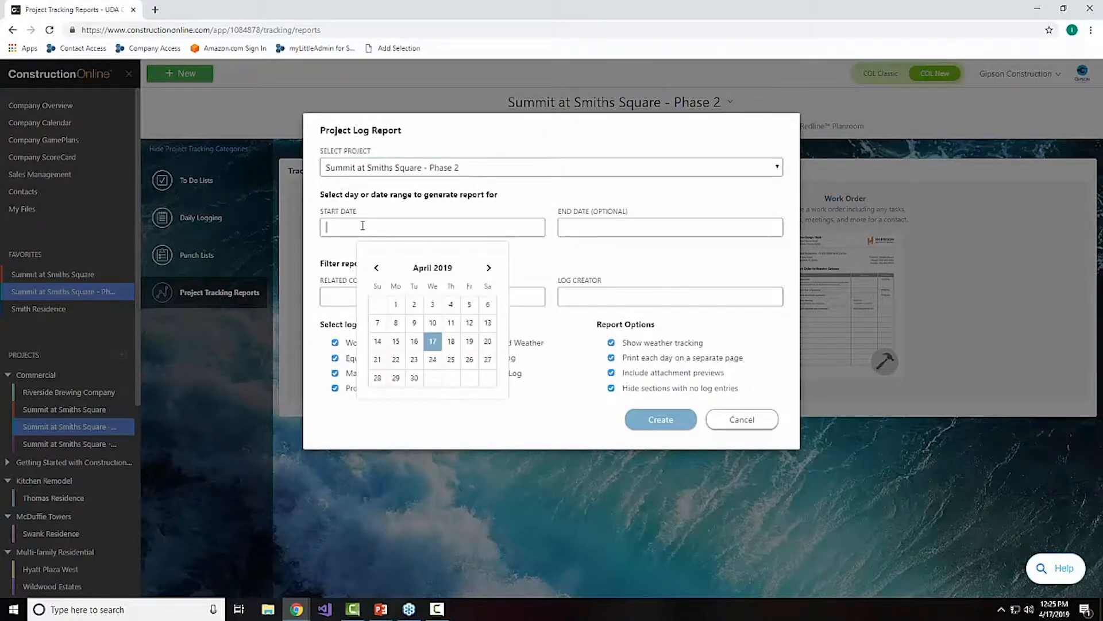
left_click(414, 341)
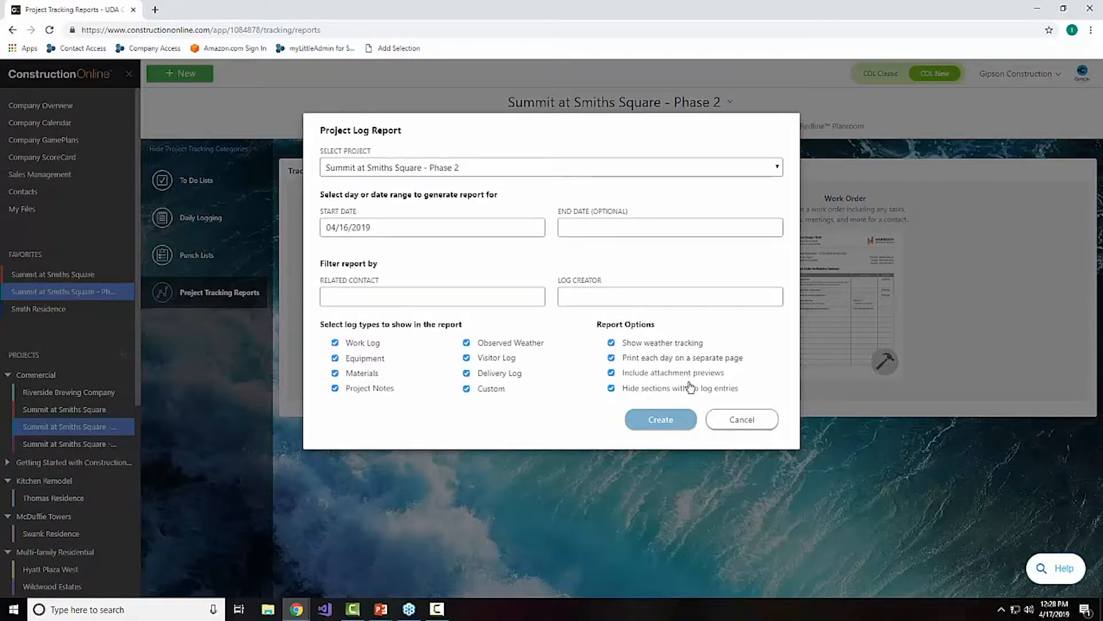
left_click(672, 420)
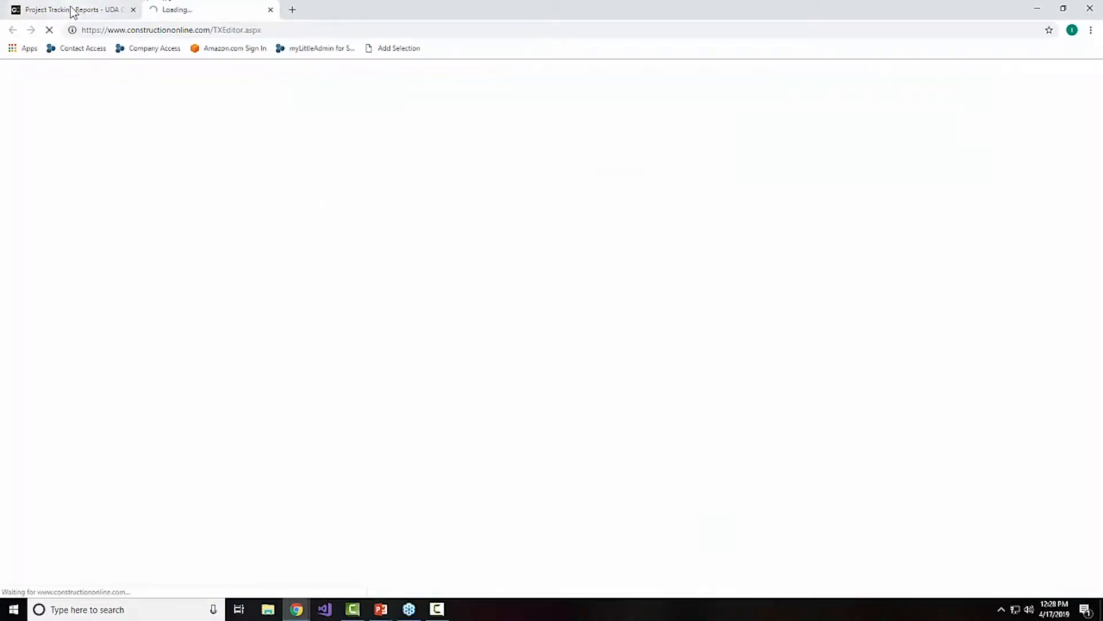
Step: Examine the generated Project Log Report, including the weather conditions and work log for each day
left_click(73, 9)
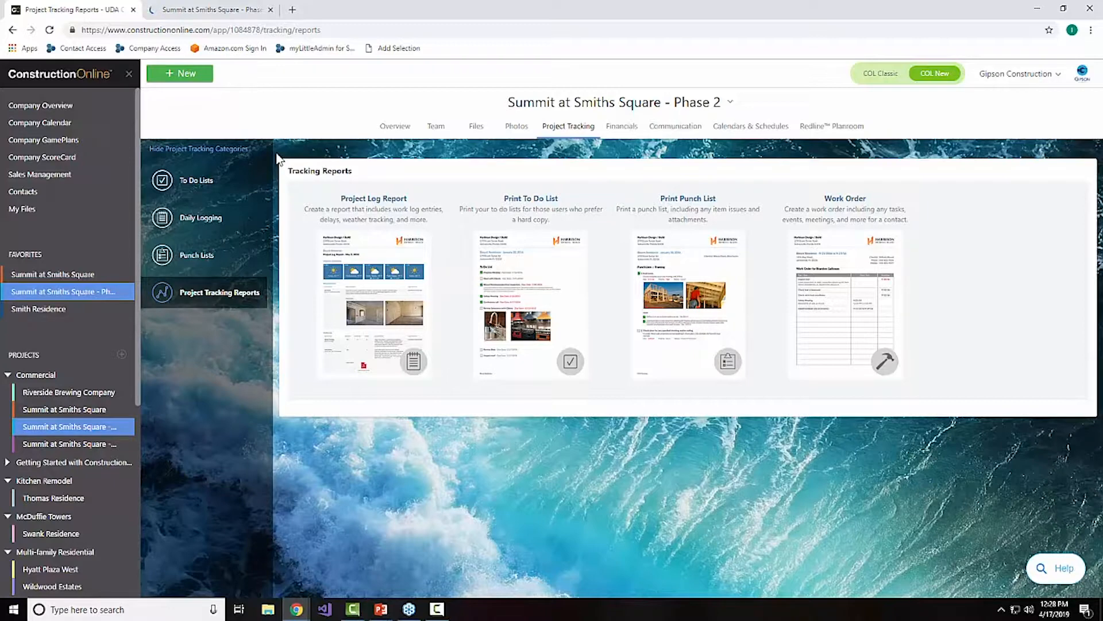
mouse_move(344, 240)
mouse_move(356, 340)
left_click(208, 10)
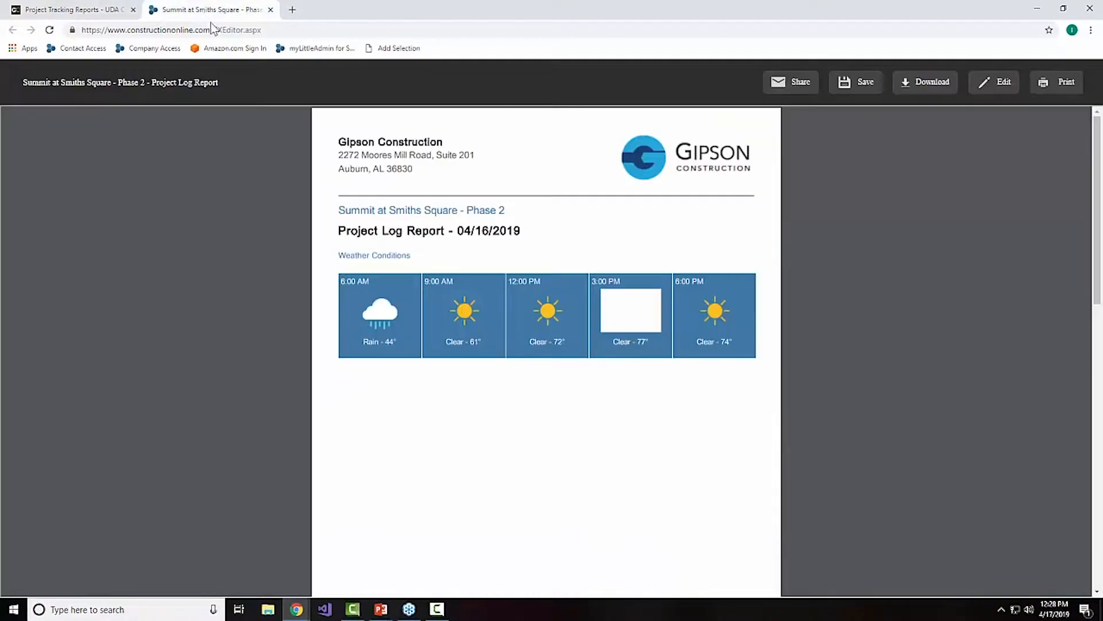
scroll(649, 341, "down", 10)
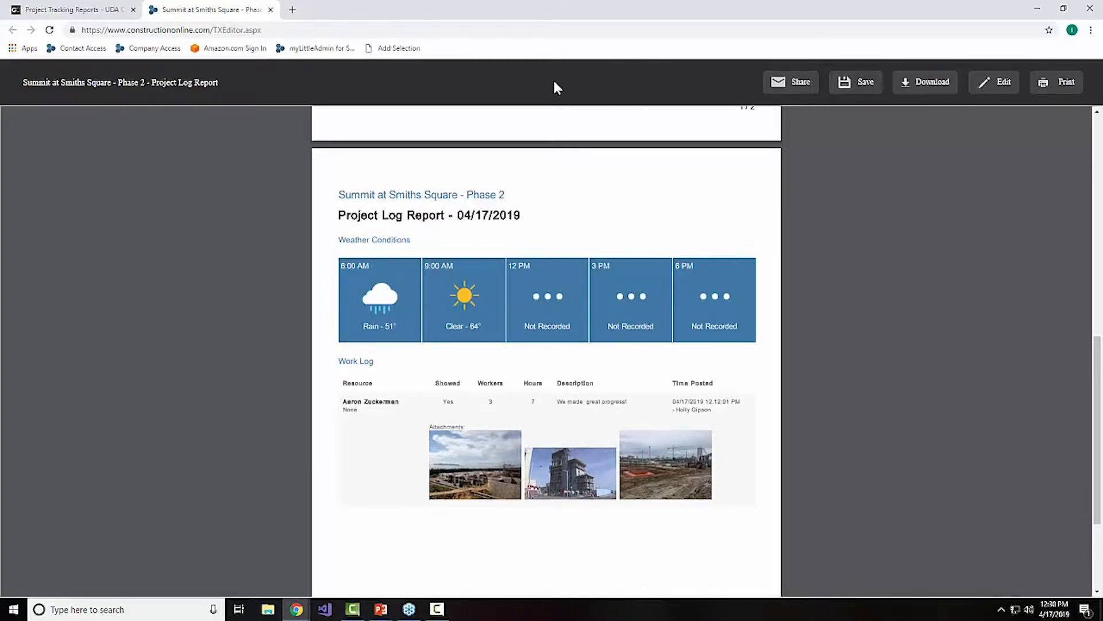
Step: Return to the project's daily logging and show the day view for April 17
left_click(68, 10)
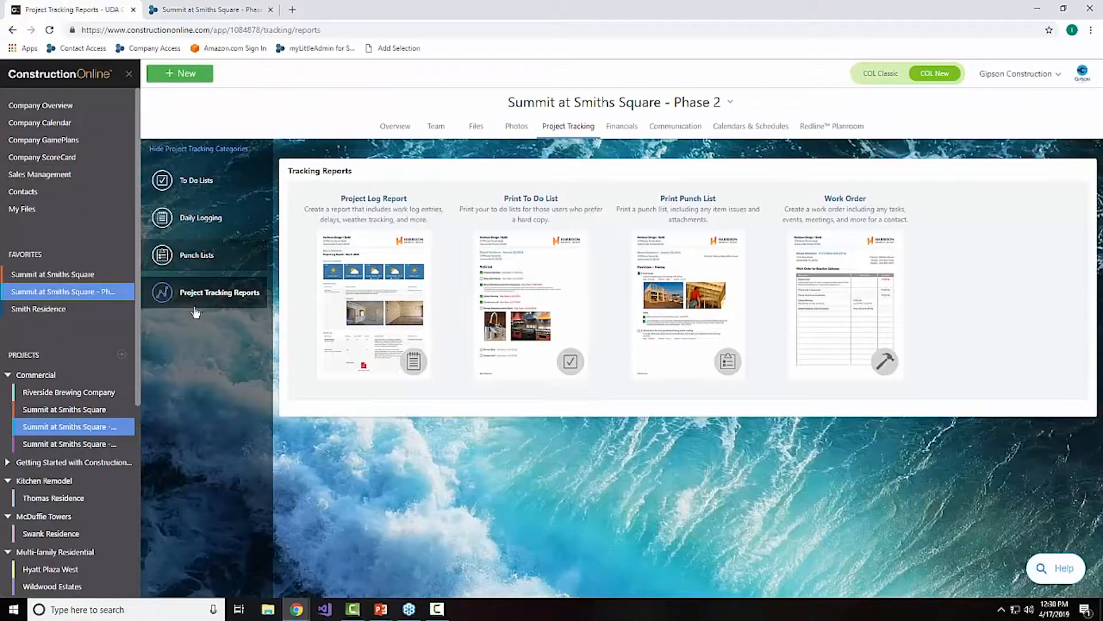
mouse_move(354, 292)
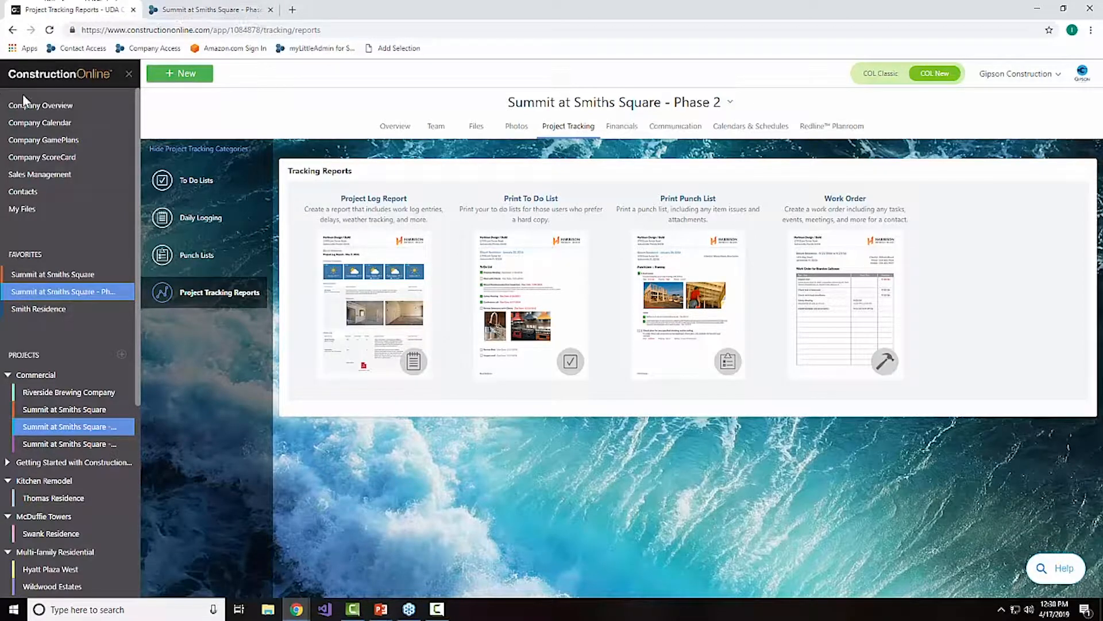
left_click(227, 228)
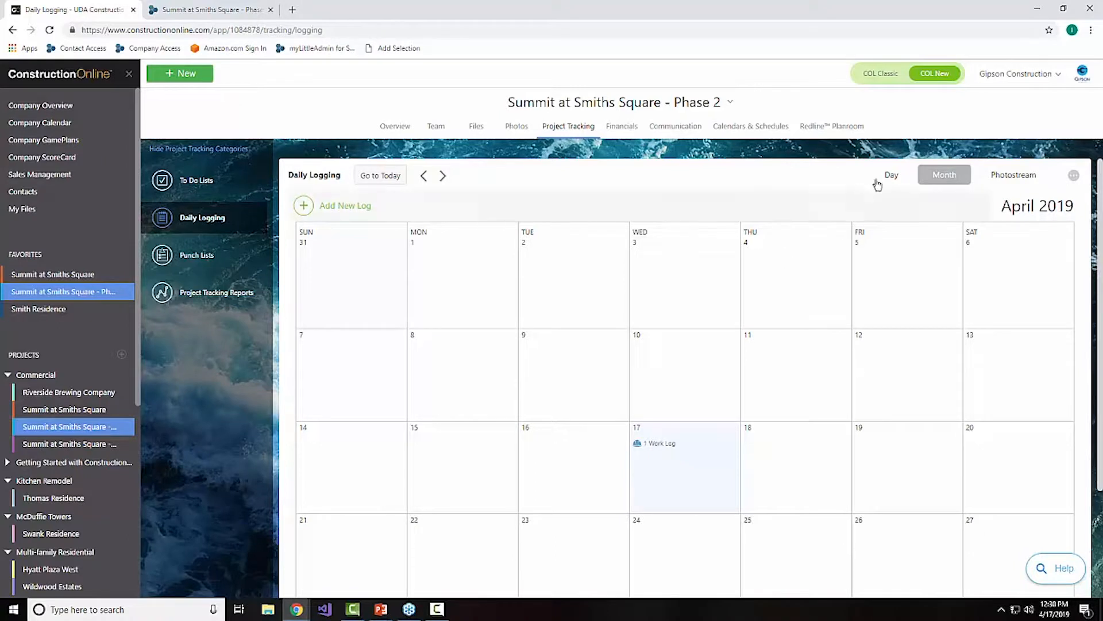
left_click(889, 175)
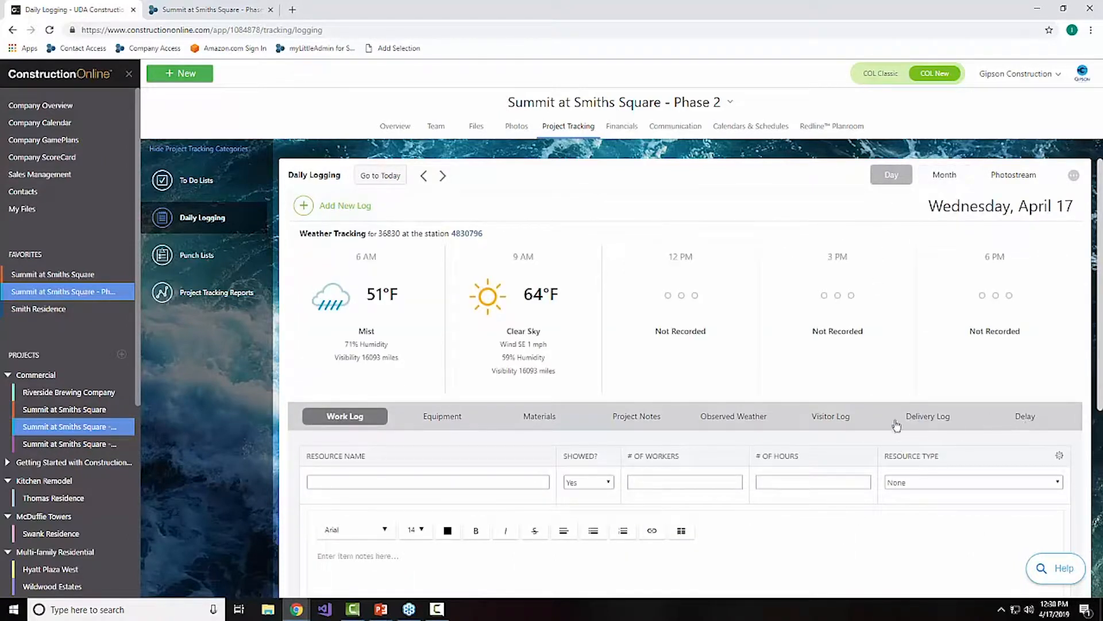
Step: Start an Observed Weather log with the delay start at 10:00 AM and the delay end at 12:00 PM
left_click(742, 416)
left_click(742, 482)
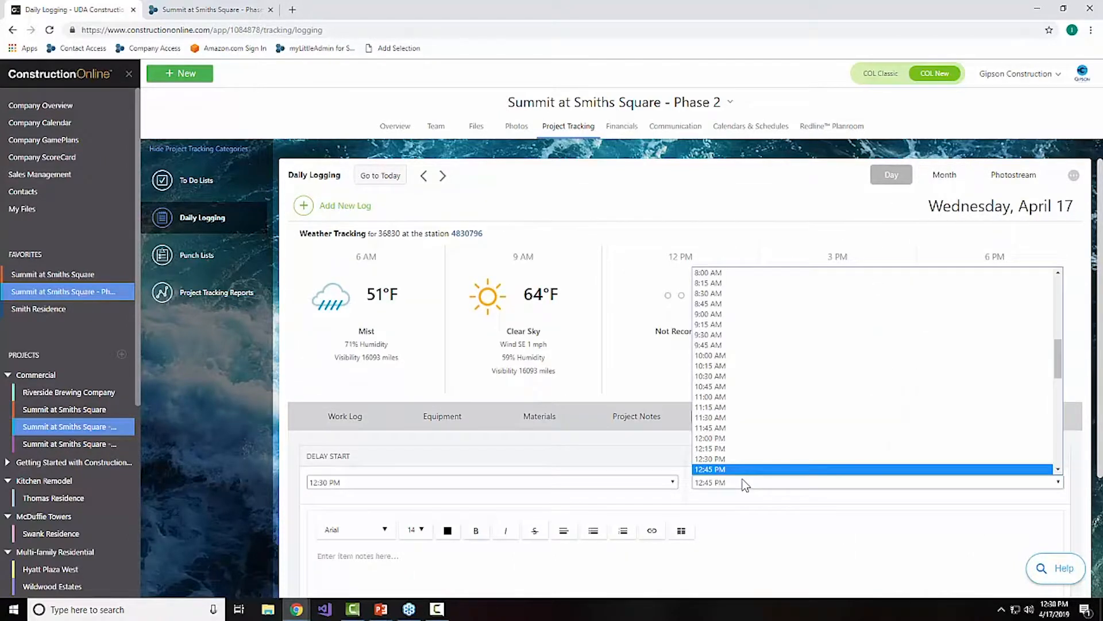
scroll(740, 459, "down", 2)
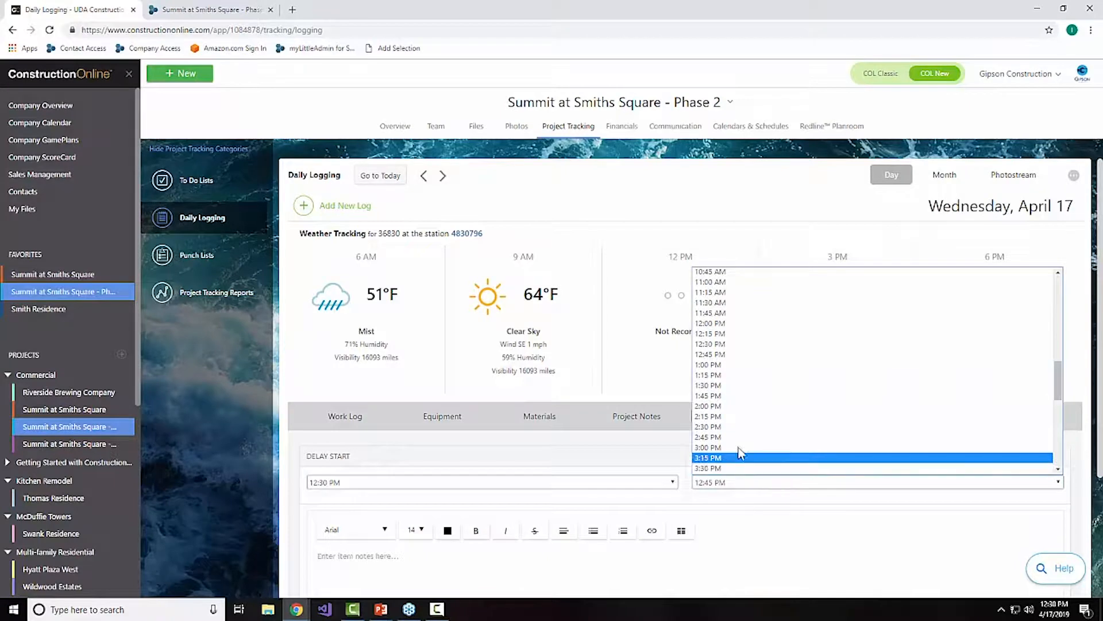
left_click(738, 385)
scroll(668, 514, "down", 2)
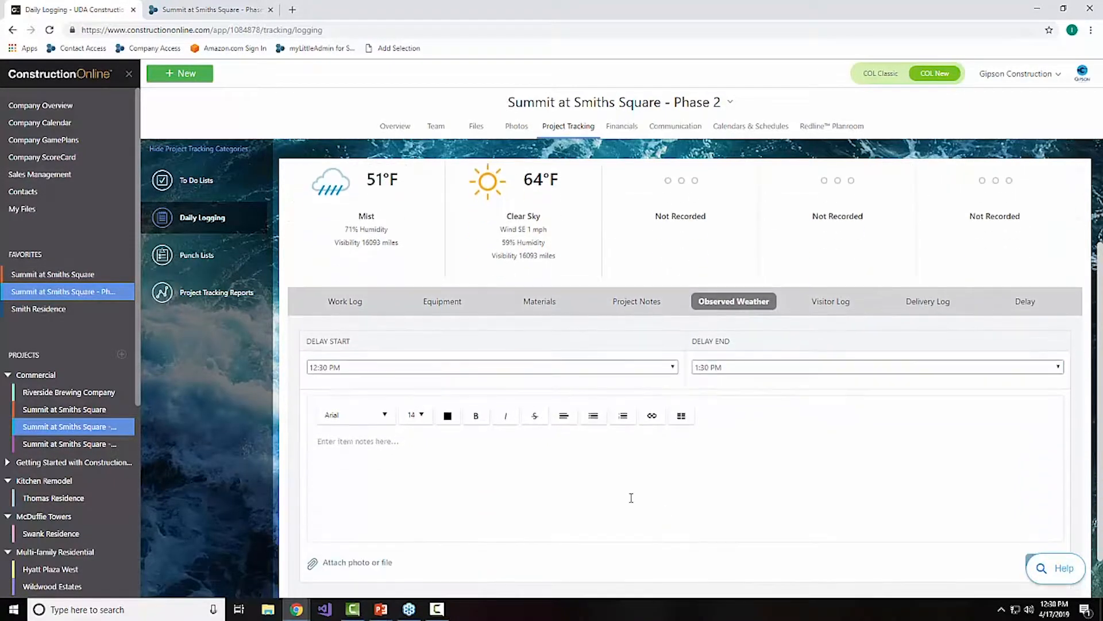
left_click(606, 368)
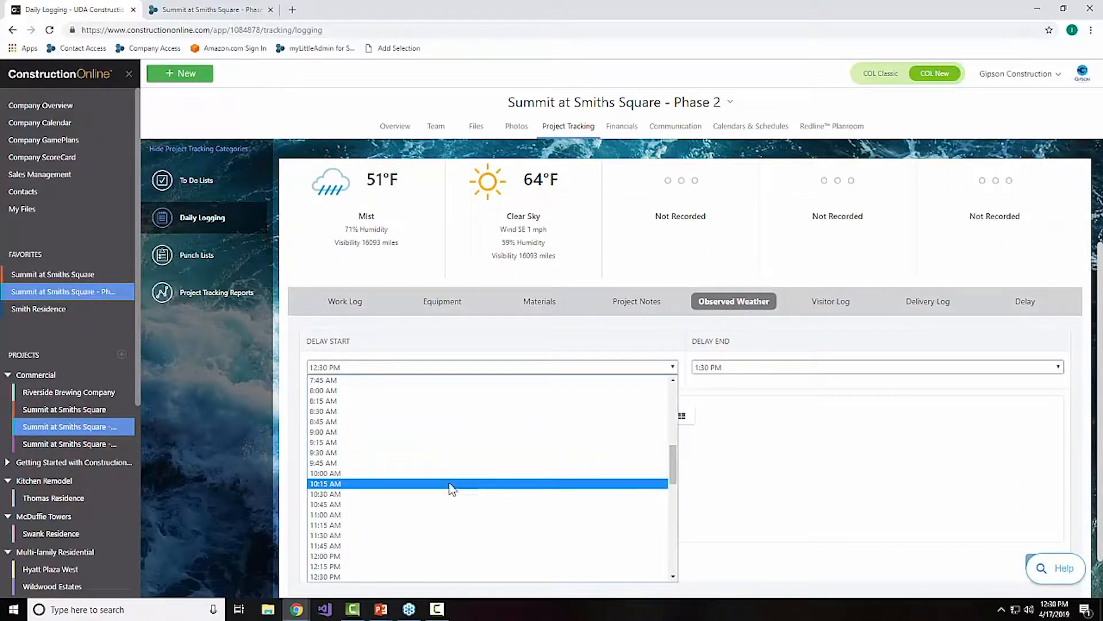
left_click(451, 474)
left_click(708, 371)
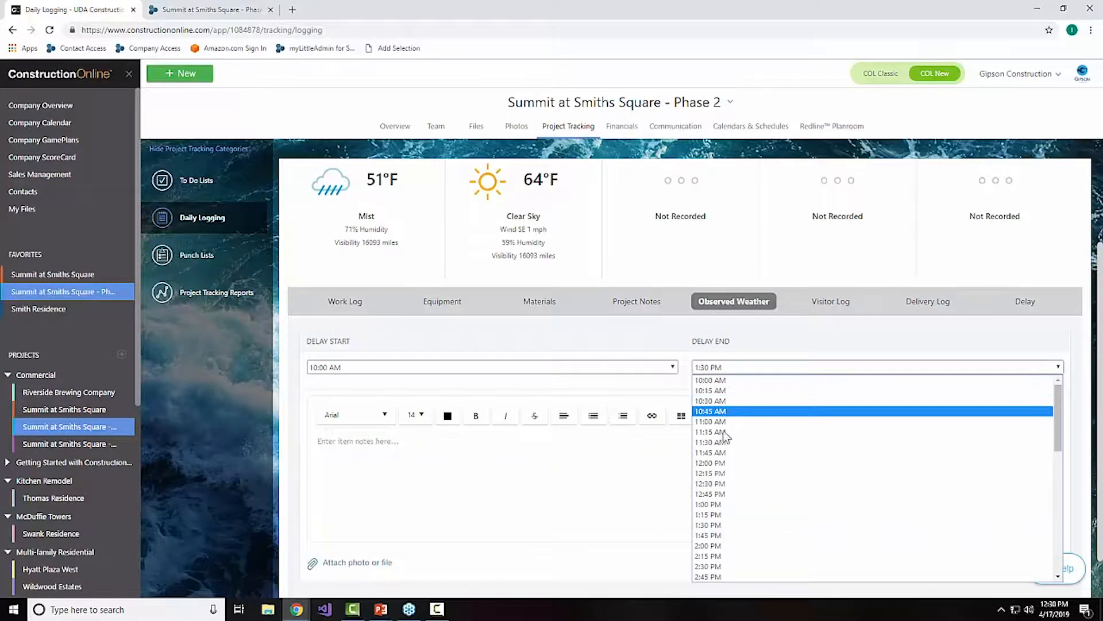
left_click(721, 464)
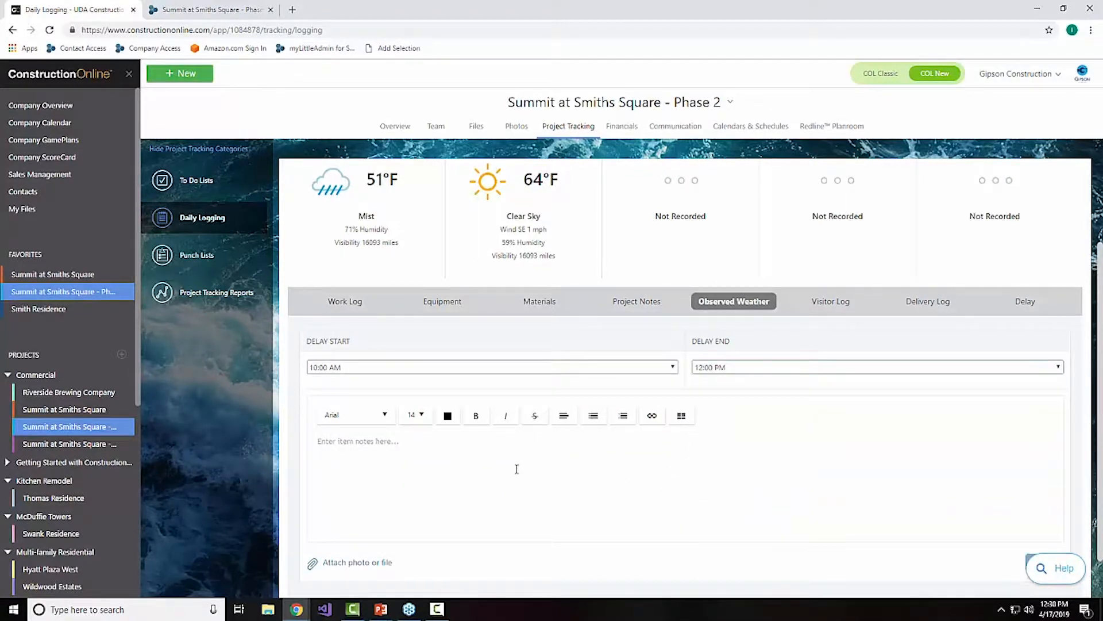
Step: Enter "Weather delay" as the observed weather note and save the log
left_click(517, 469)
scroll(453, 537, "down", 2)
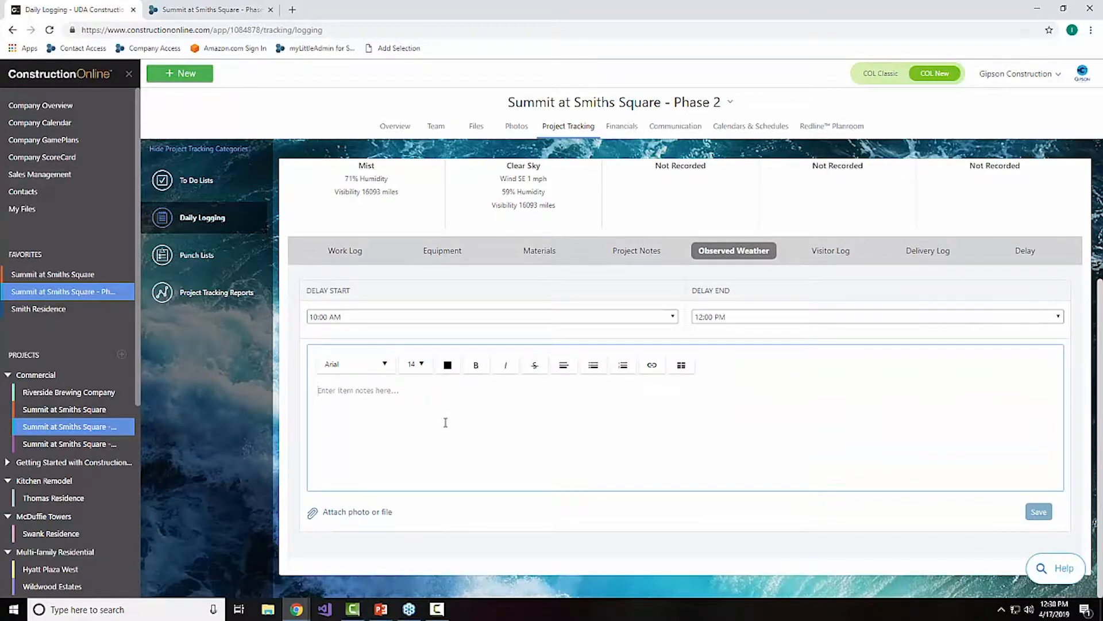
type("Weather delay")
left_click(1032, 513)
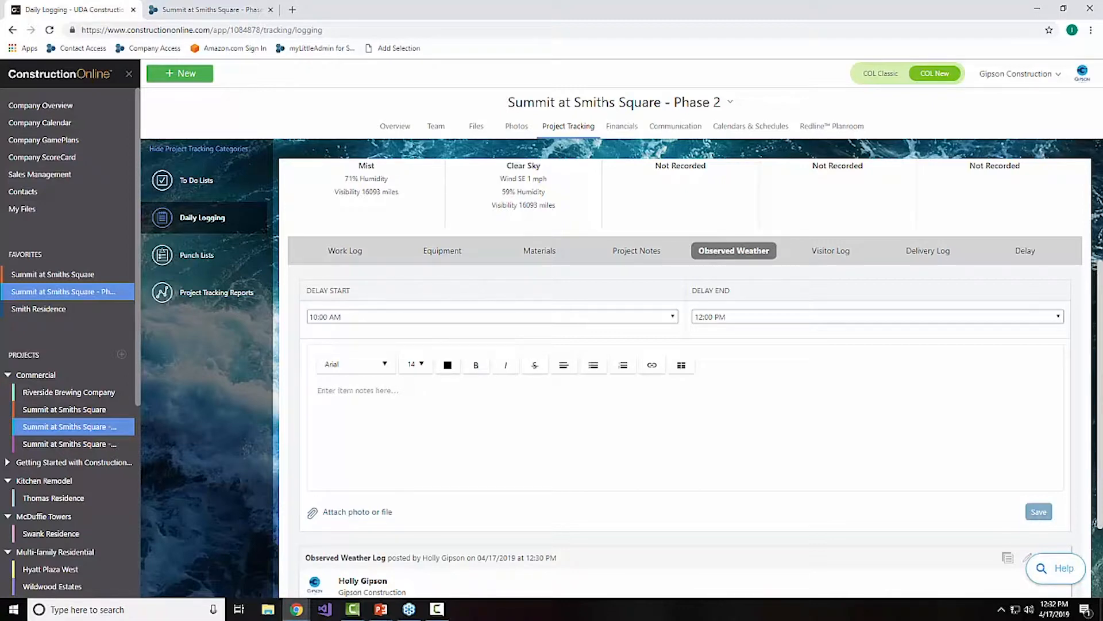
Step: Show the project calendar in month view and expand the additional entries for April 17 to review the weather delay
left_click(747, 126)
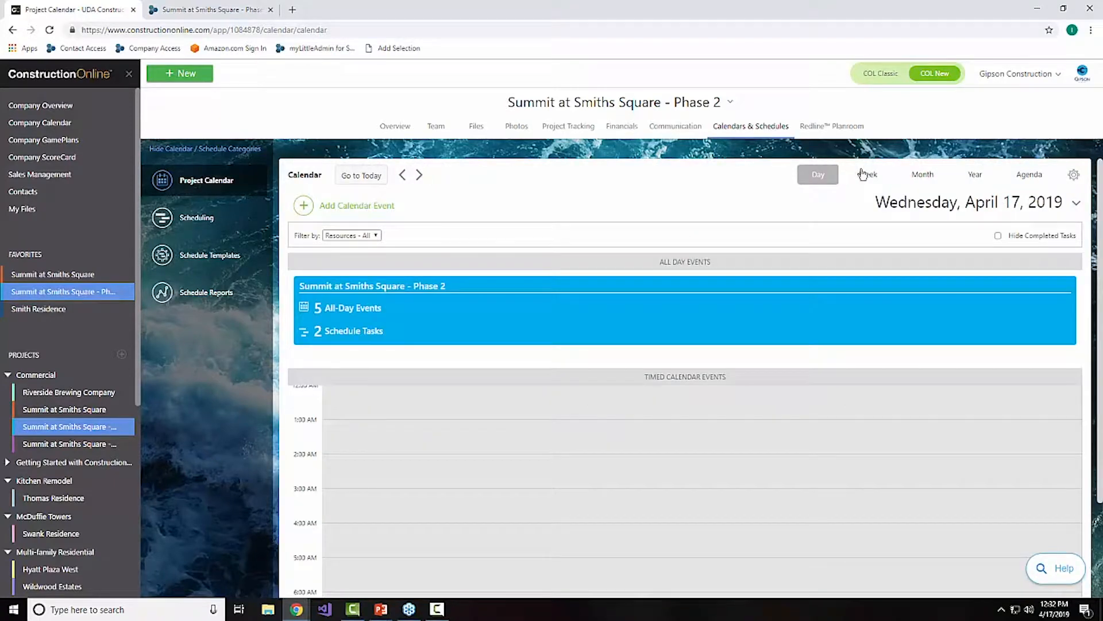
left_click(922, 174)
scroll(853, 259, "down", 3)
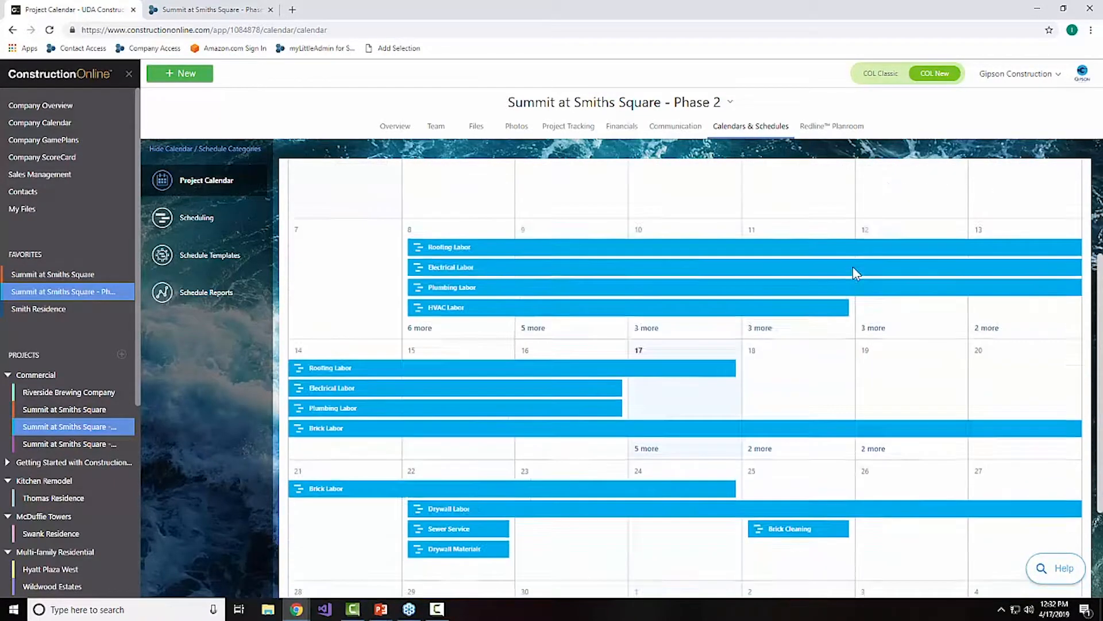
scroll(852, 267, "down", 1)
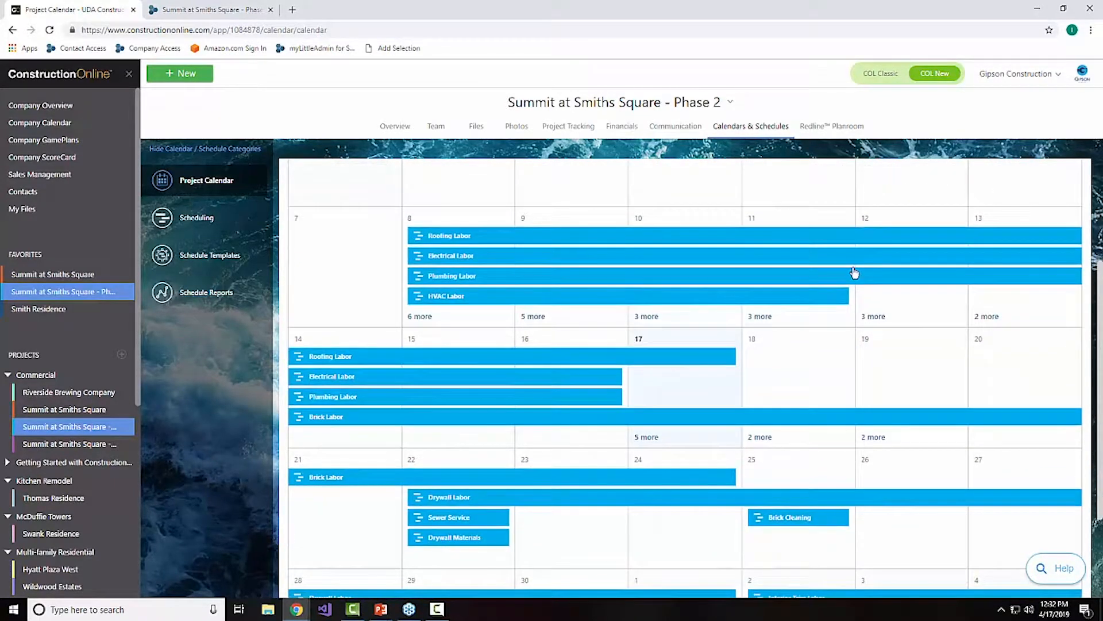
left_click(646, 437)
scroll(785, 442, "down", 1)
scroll(784, 443, "down", 2)
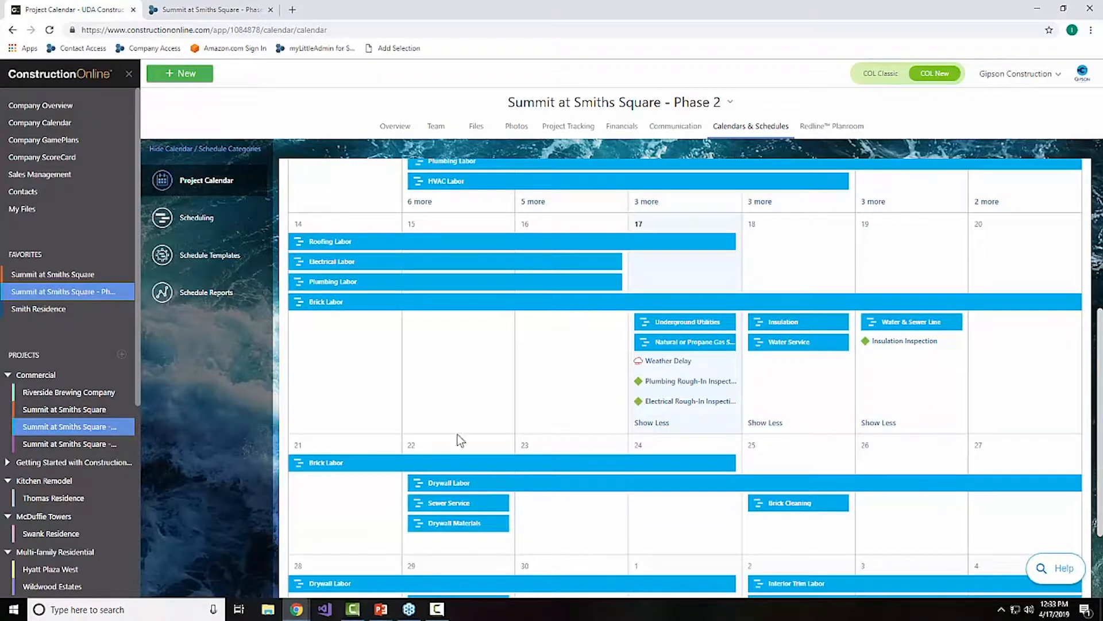
Step: Show the project's team contacts and the actions available for the first ClientLink contact
left_click(441, 130)
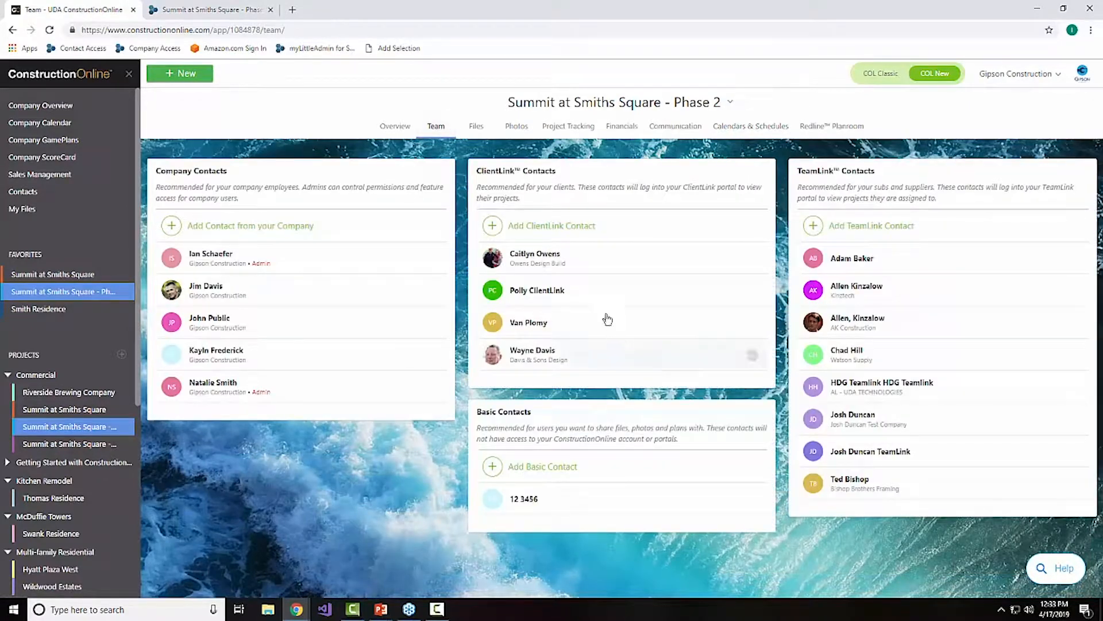
right_click(553, 263)
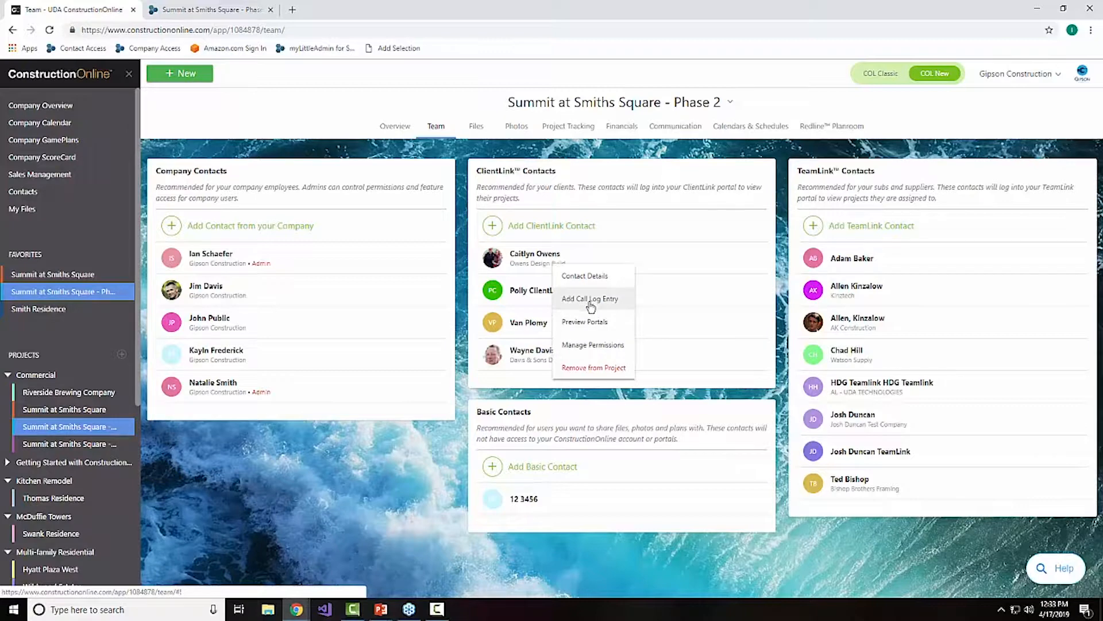
Step: Open the Electrical Rough punch list in the project's Inspections folder and review its items
left_click(561, 131)
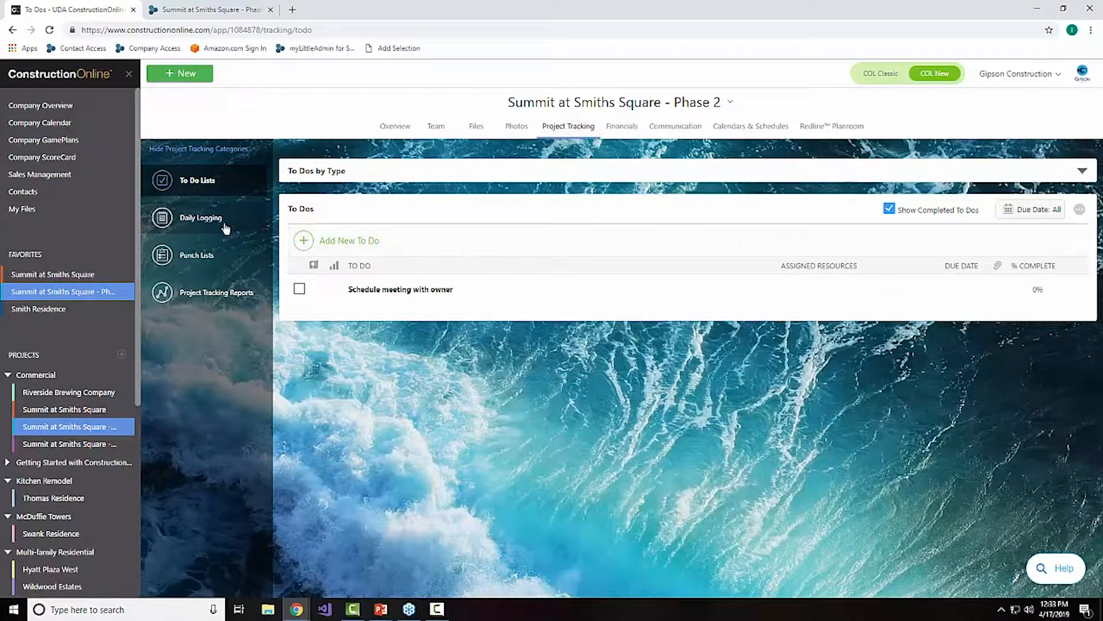
left_click(233, 258)
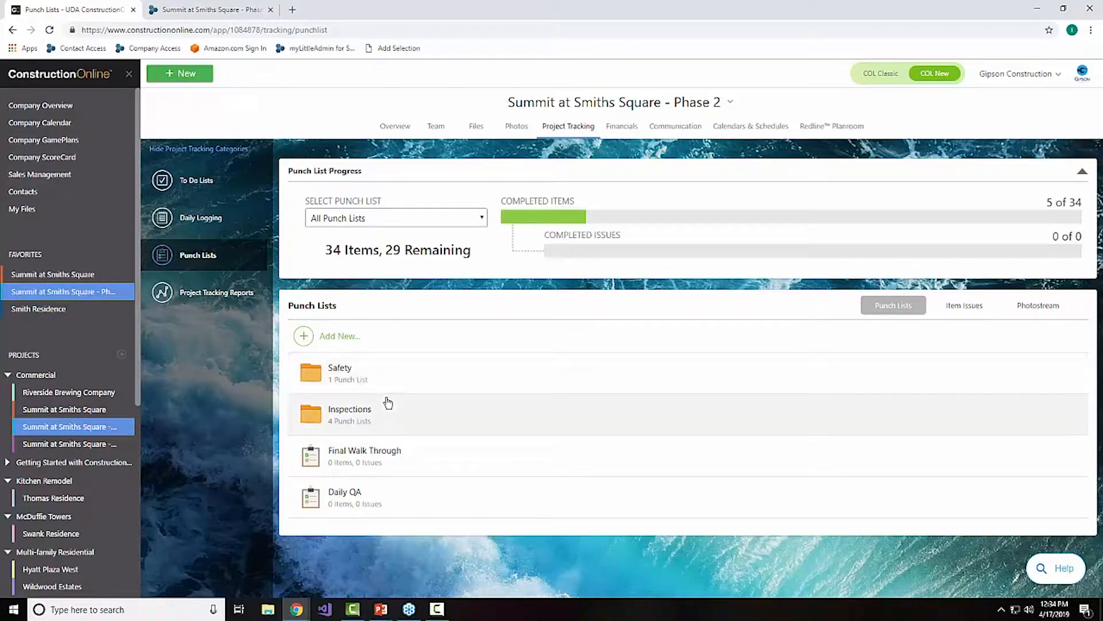
left_click(354, 414)
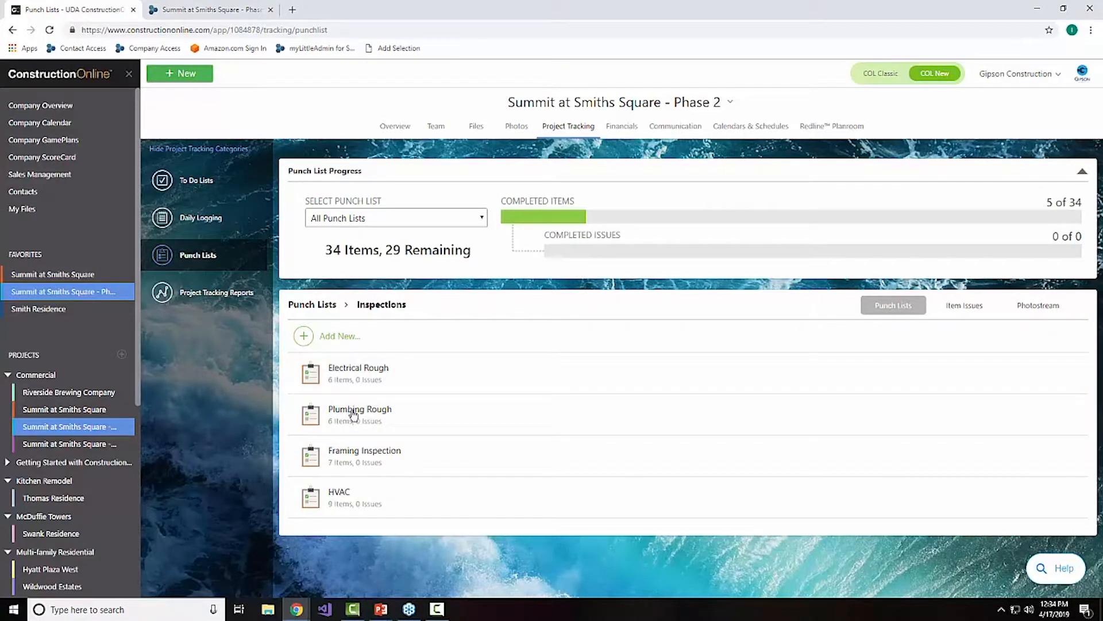
left_click(412, 383)
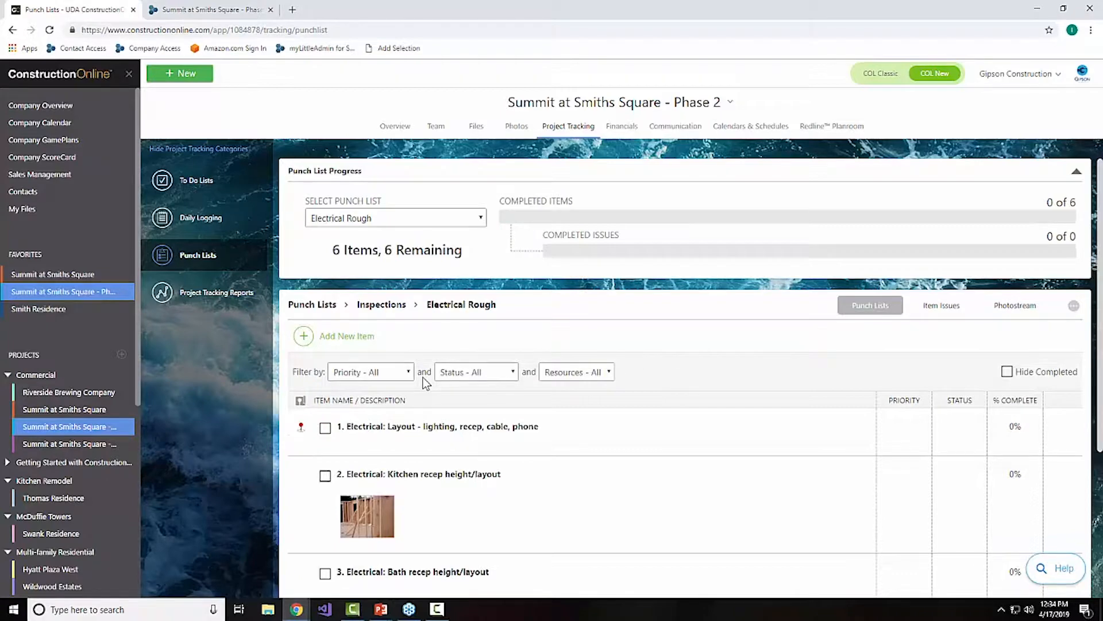
scroll(447, 393, "down", 4)
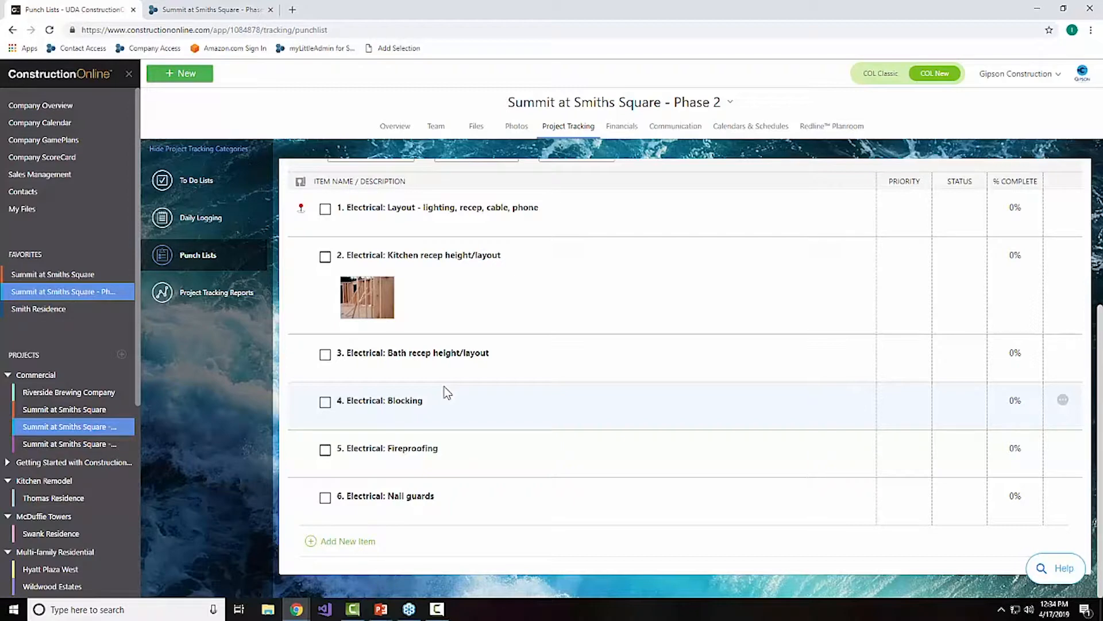
Step: View the blank issue form for the item "Electrical: Layout - lighting, recep, cable, phone" and close it without creating an issue
right_click(442, 210)
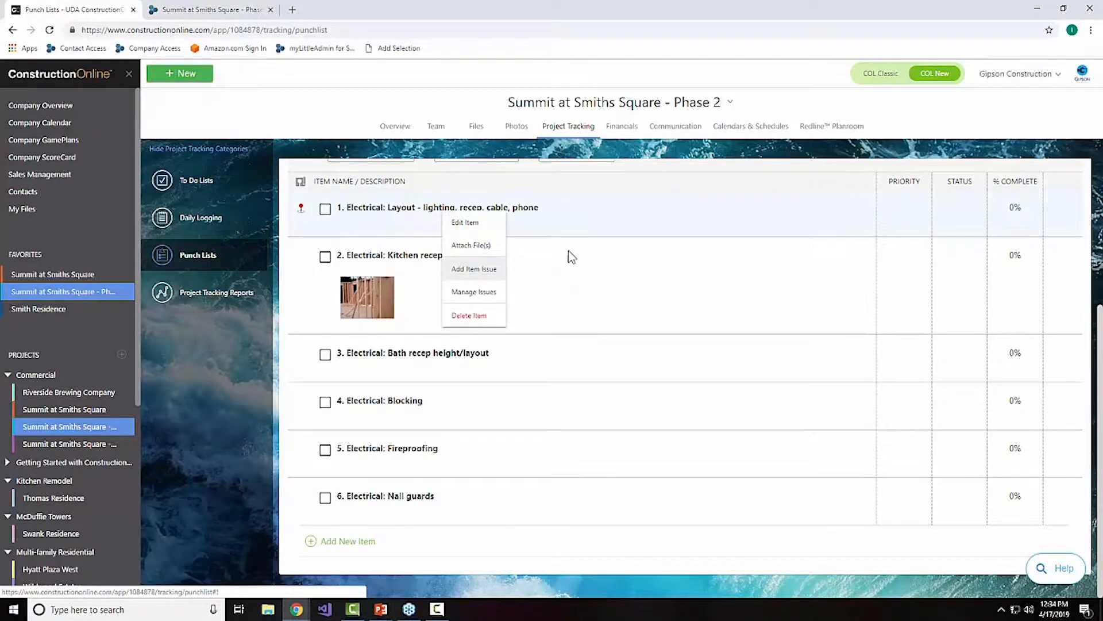
left_click(621, 205)
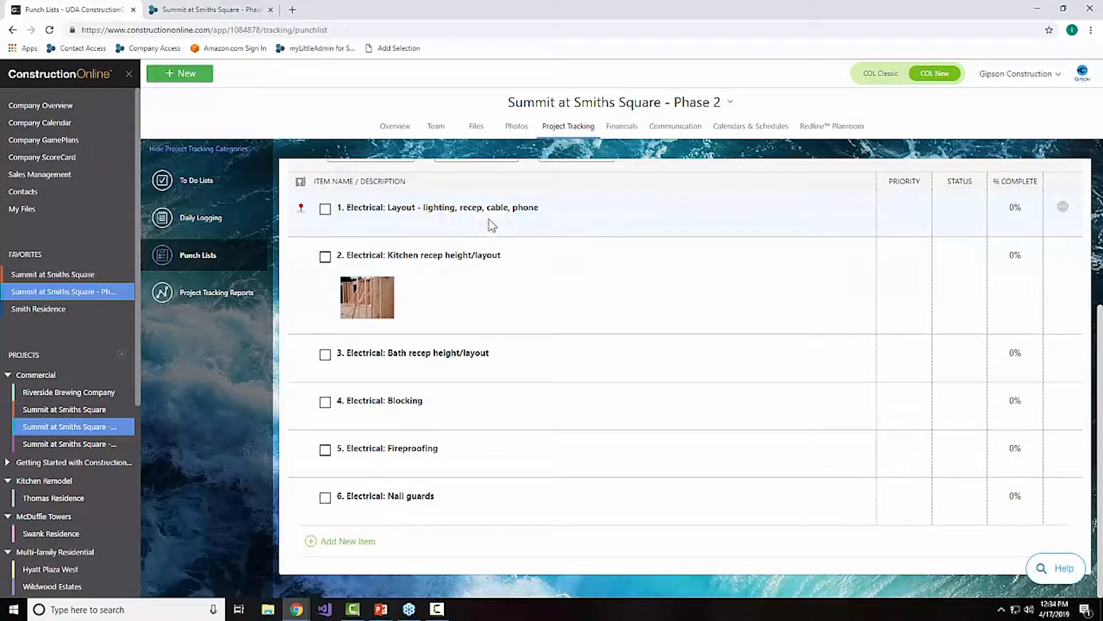
right_click(552, 222)
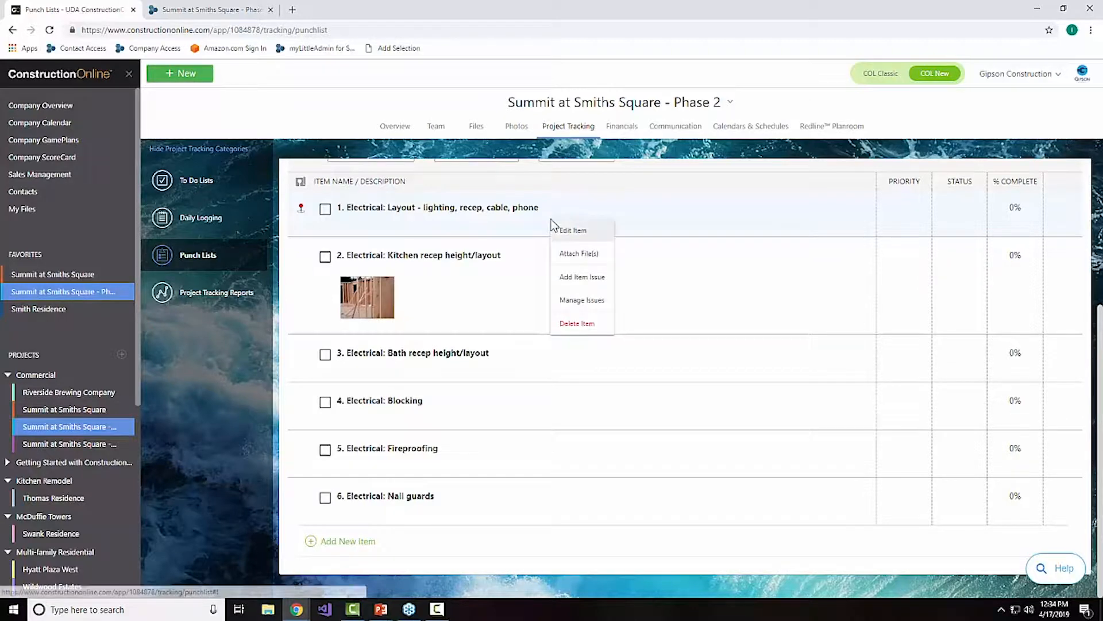
left_click(589, 280)
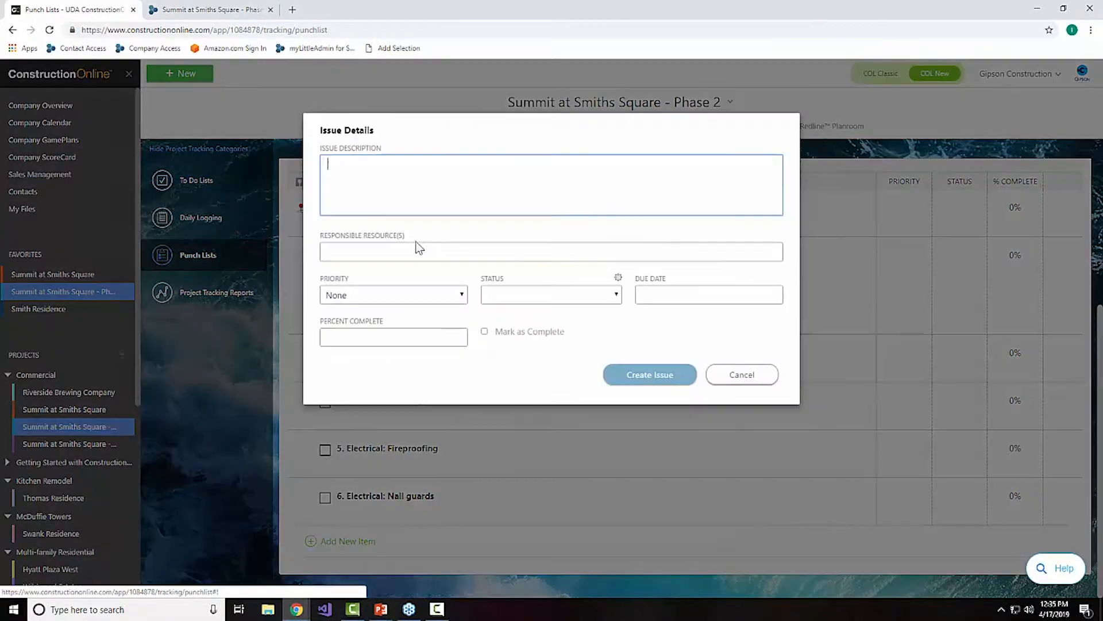
left_click(750, 375)
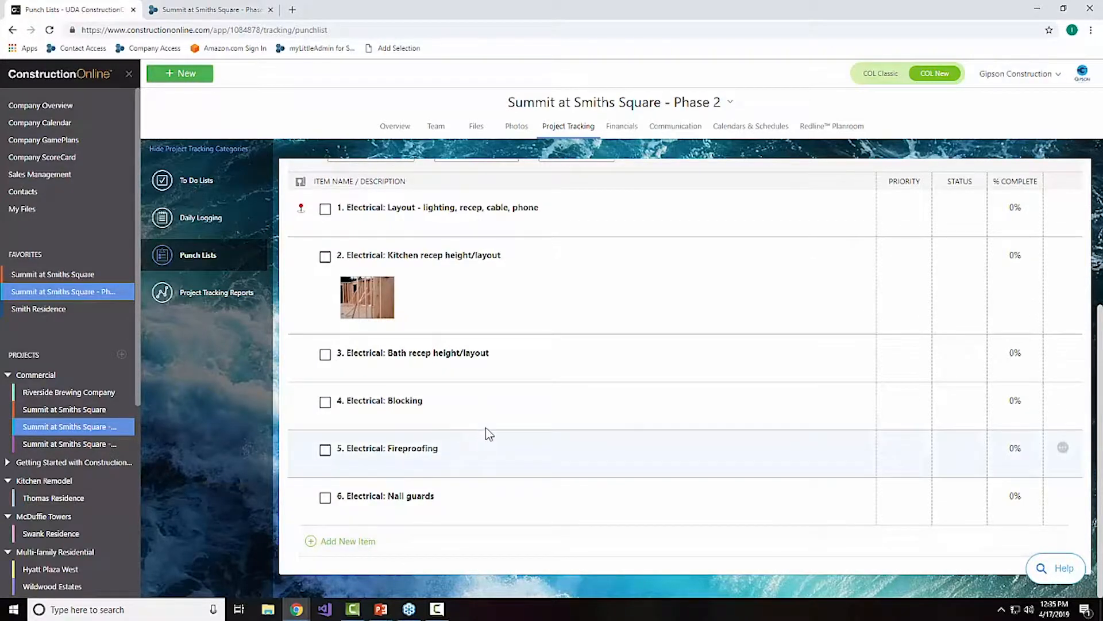
Step: Try duplicating the Electrical Rough punch list into the Lot 187 - Baldwin Park project, checking the destination choices, and cancel the duplication
scroll(487, 431, "up", 3)
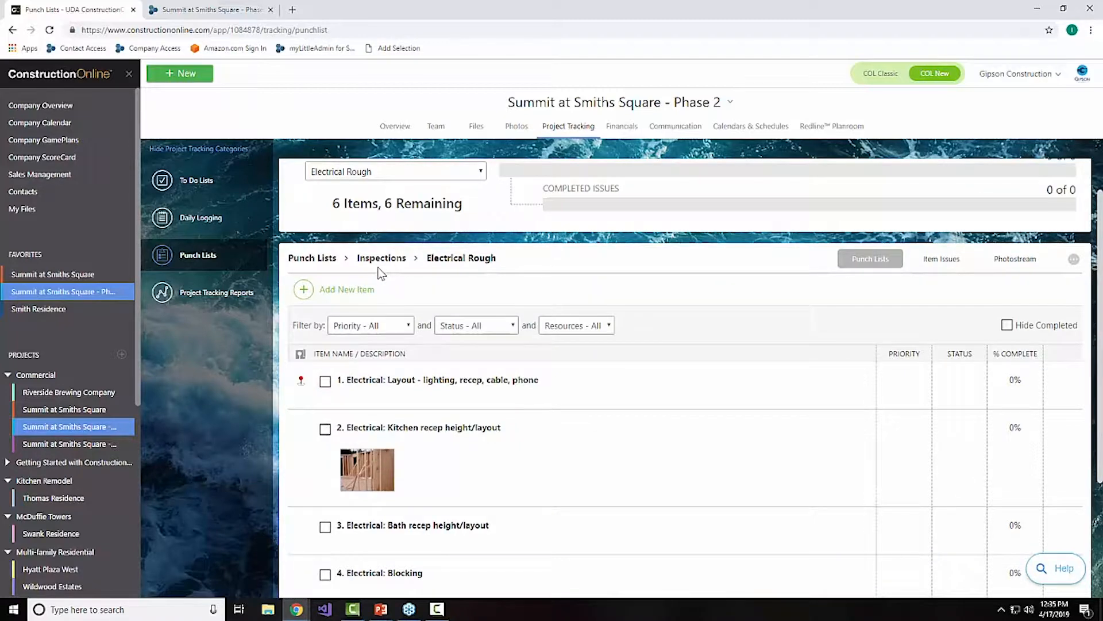
left_click(312, 258)
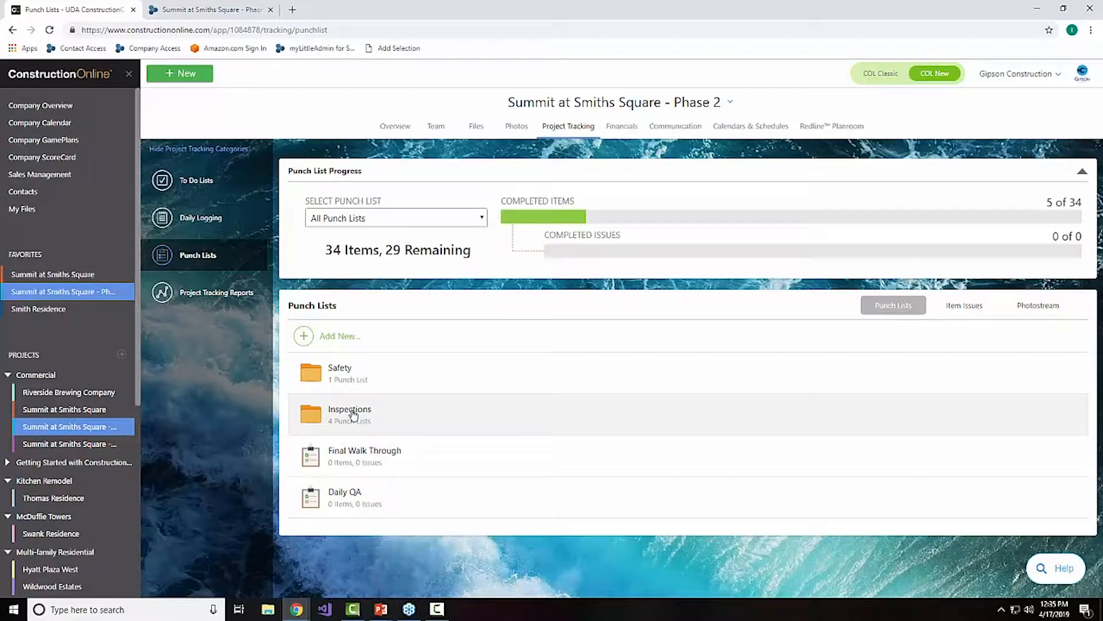
left_click(353, 414)
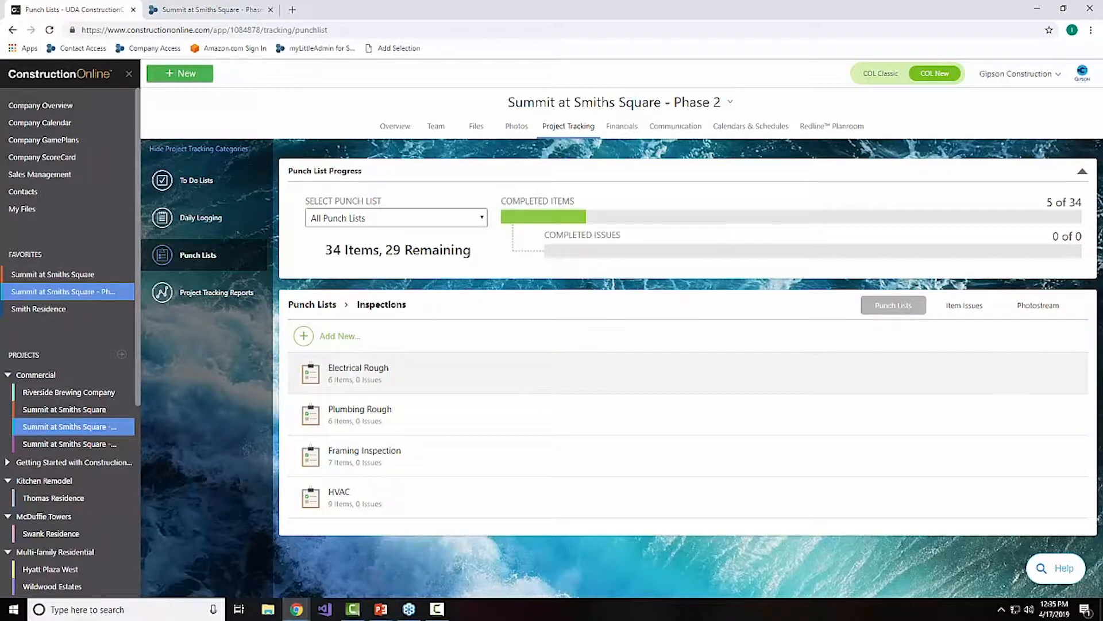
right_click(362, 378)
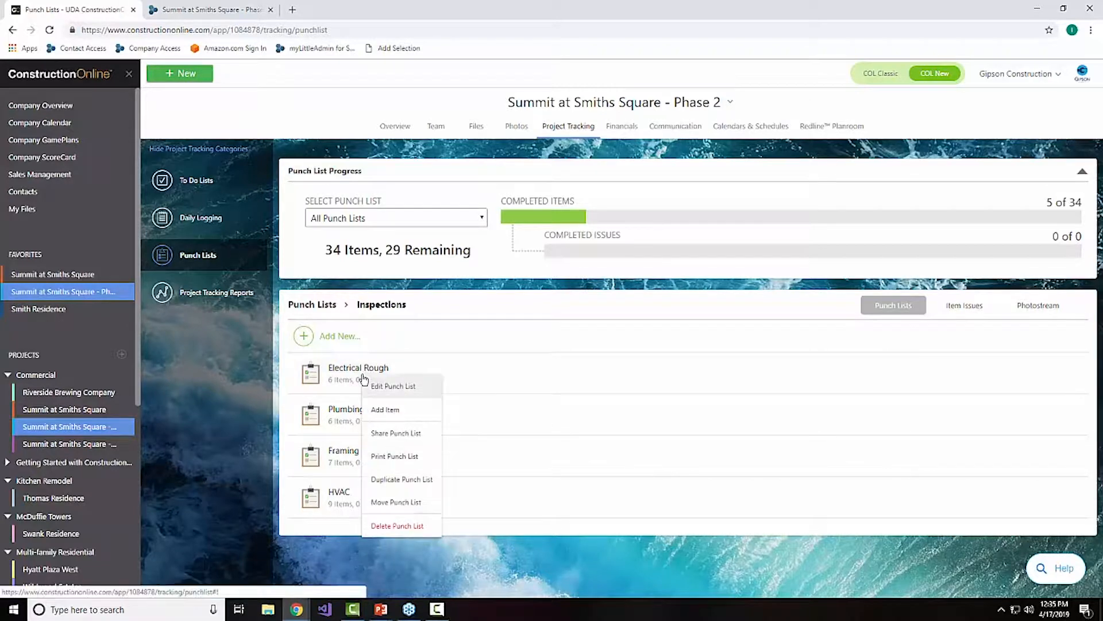
left_click(413, 479)
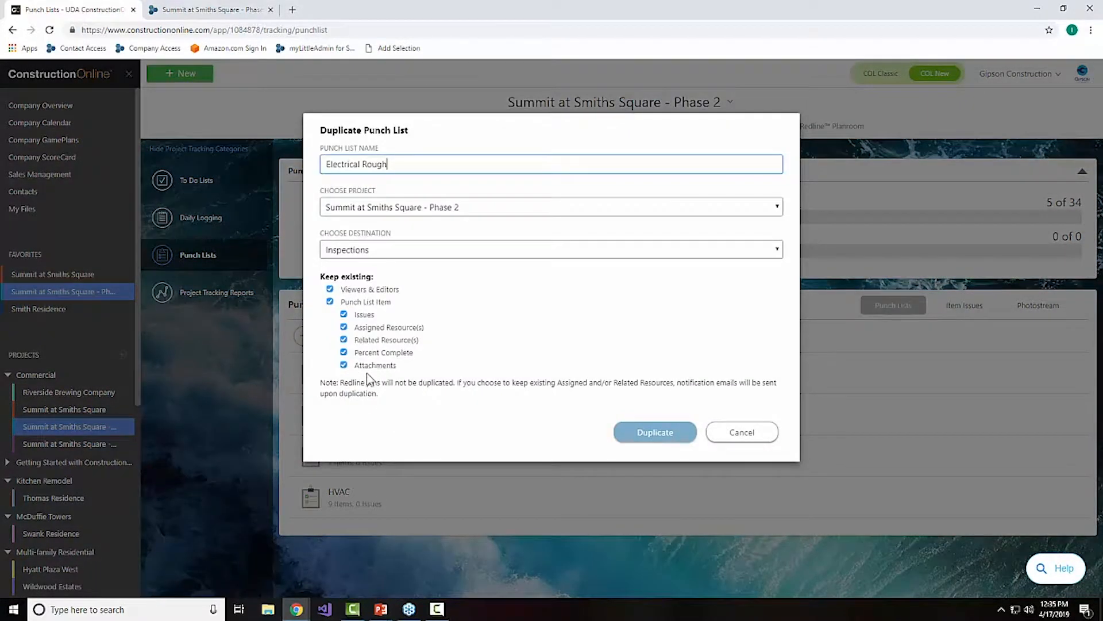
left_click(497, 208)
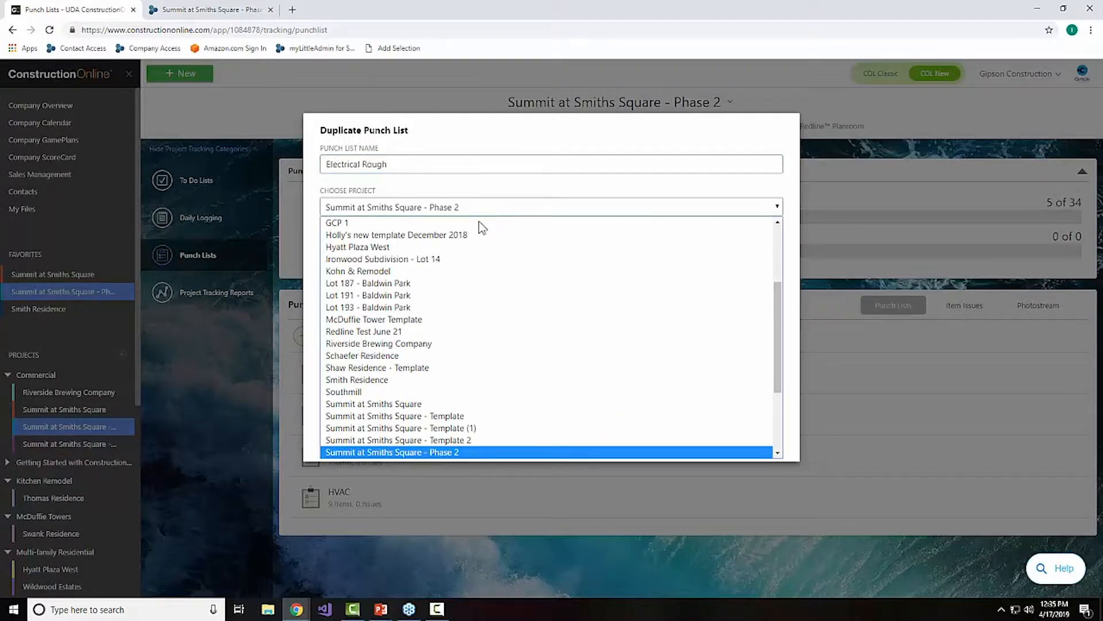
left_click(401, 283)
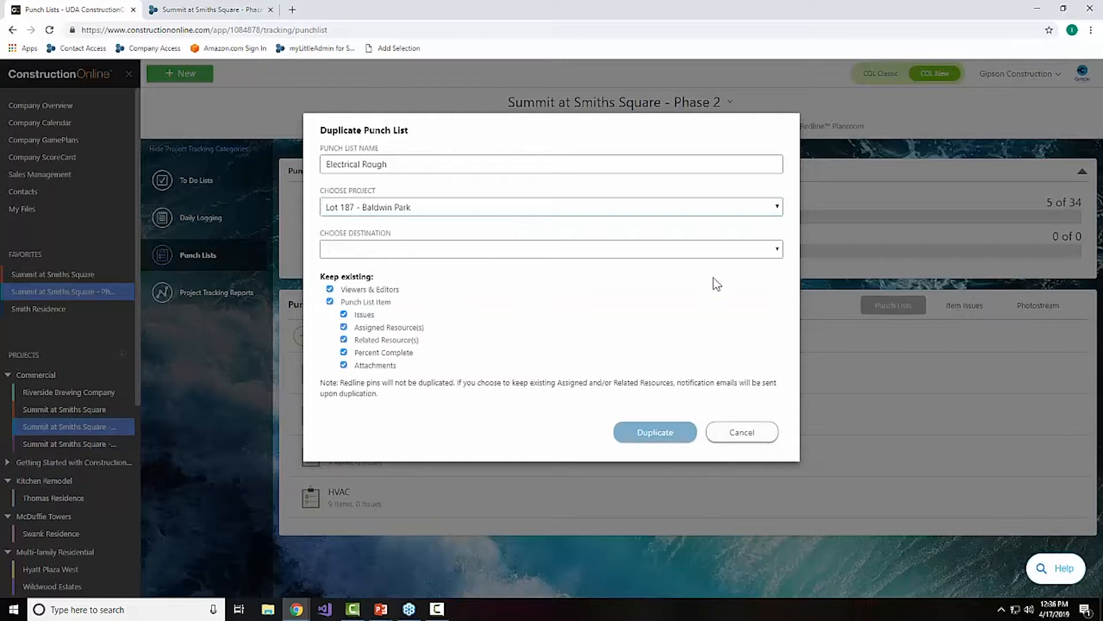
left_click(674, 251)
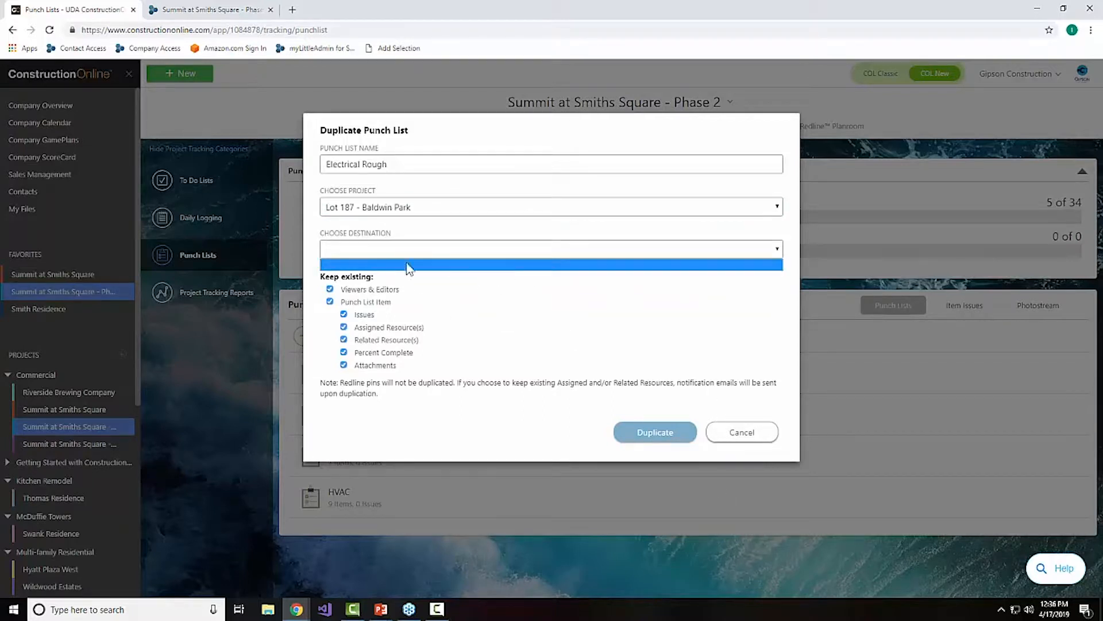
left_click(750, 435)
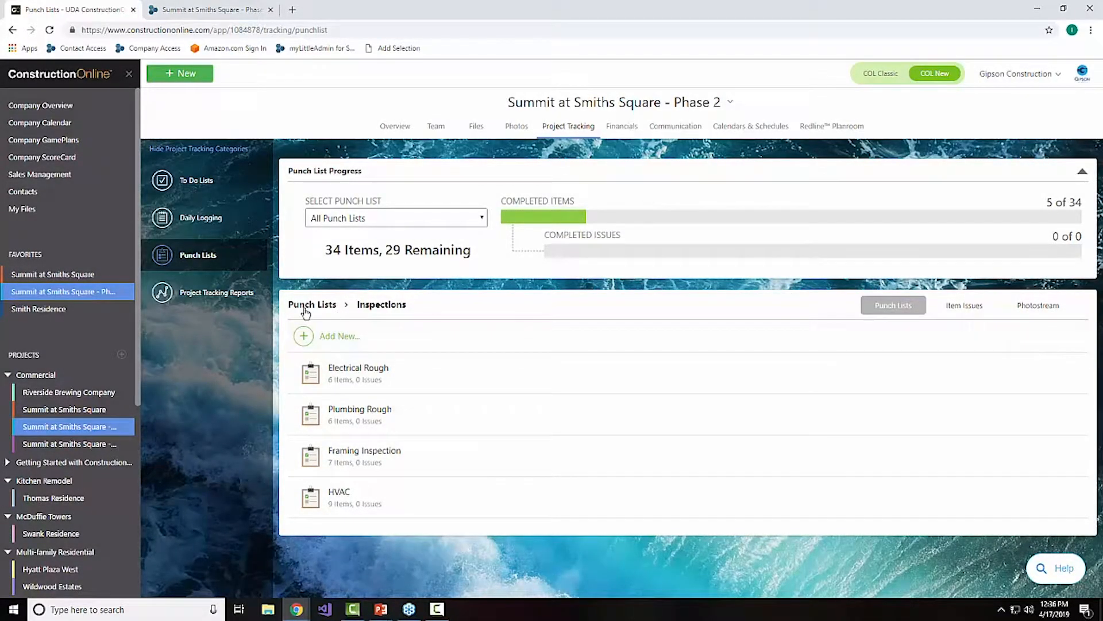
Step: Start a new item named "Paint chipped on entryway" in the Daily QA punch list
left_click(305, 310)
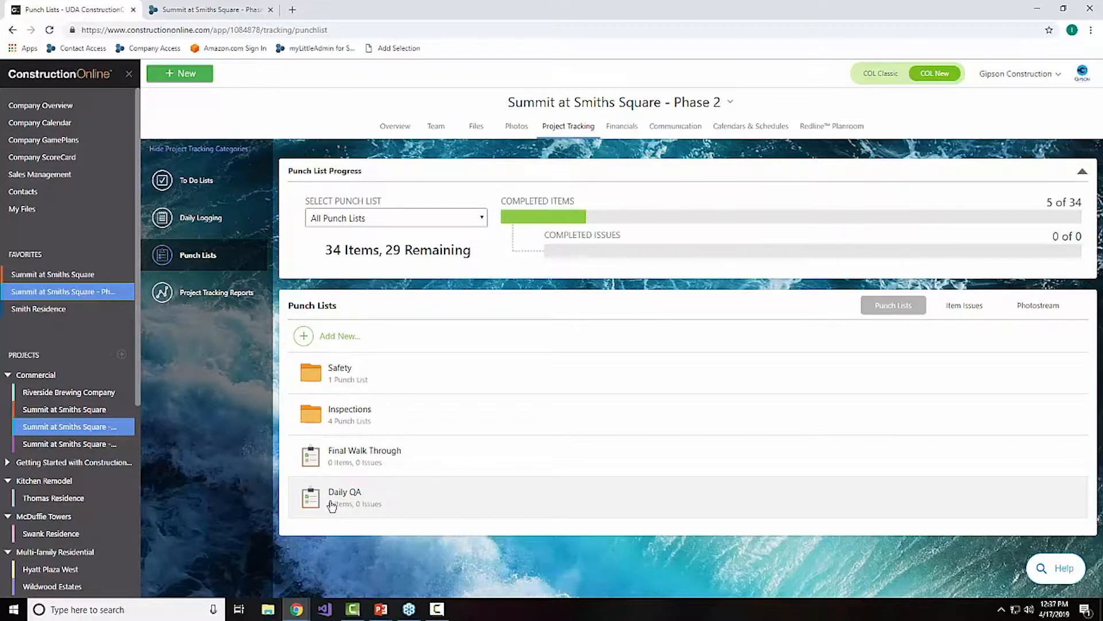
left_click(361, 495)
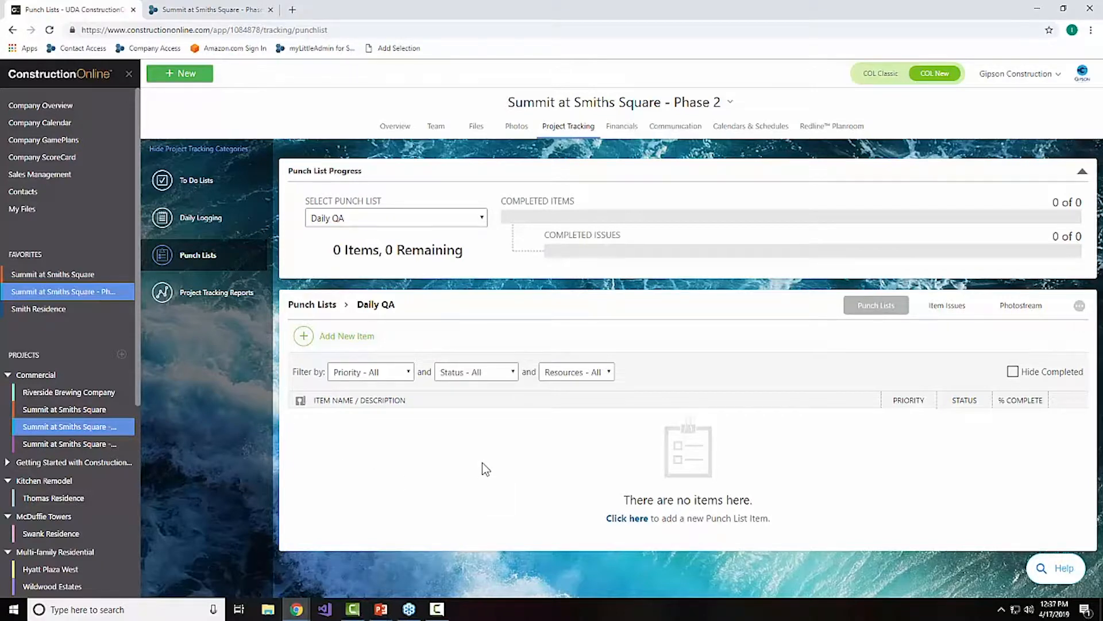
left_click(373, 339)
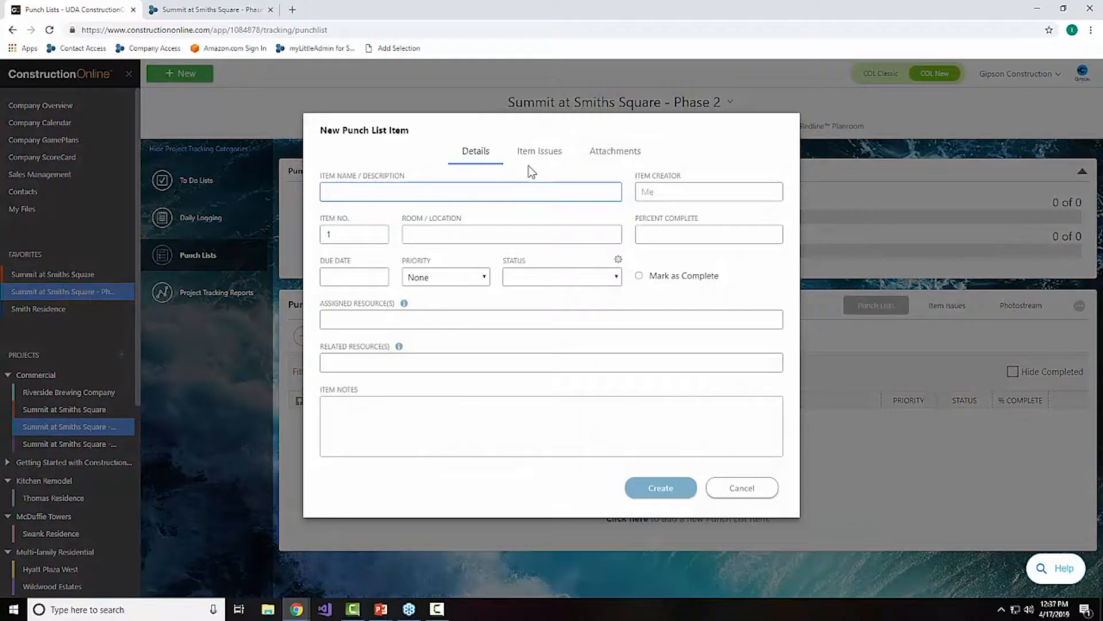
type("Paint chipped on entryway")
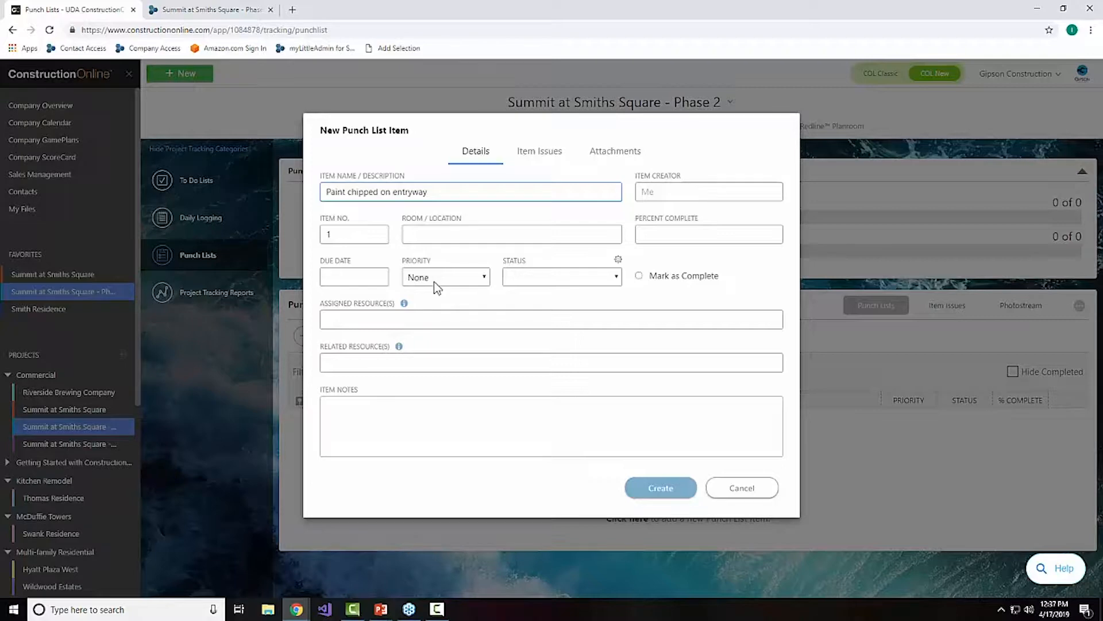
Step: Set the new punch list item's due date to 04/19/2019 and its priority to High
left_click(435, 234)
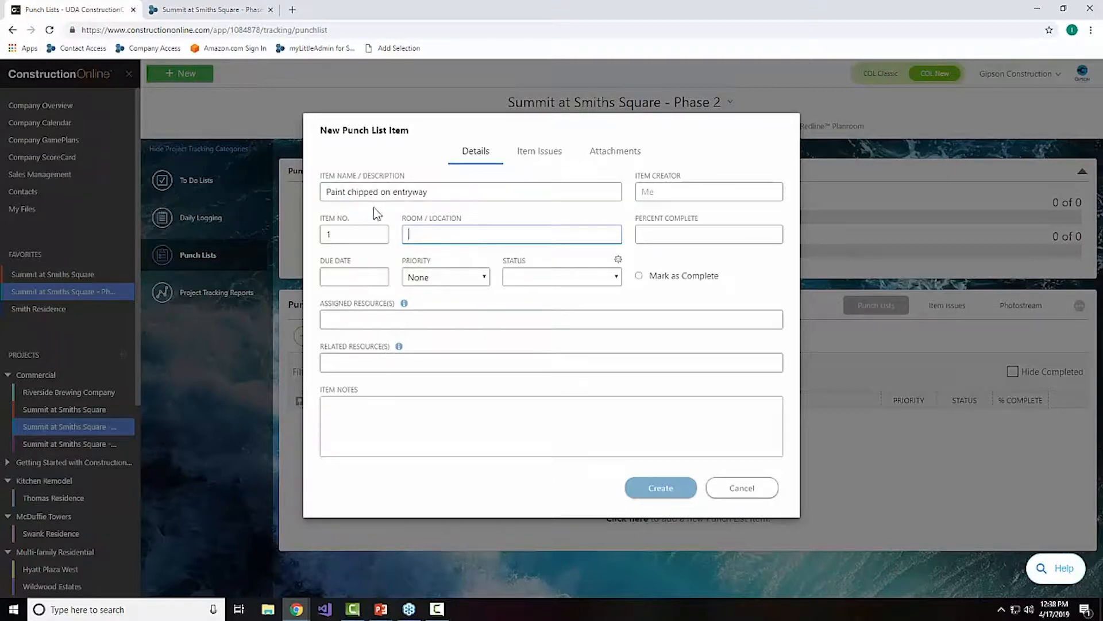
left_click(353, 276)
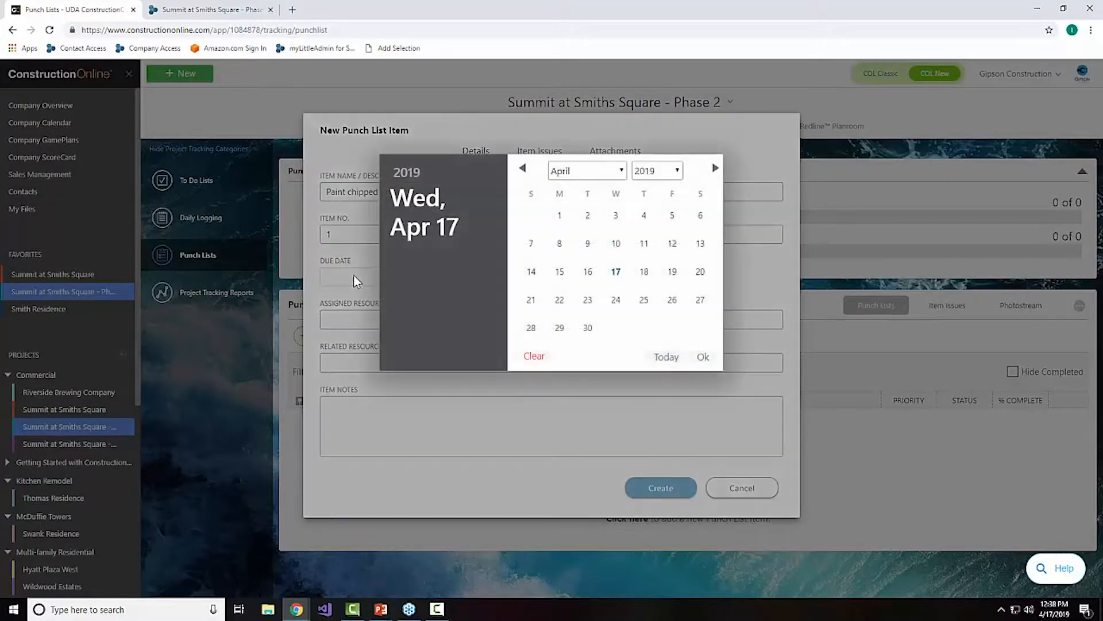
left_click(671, 271)
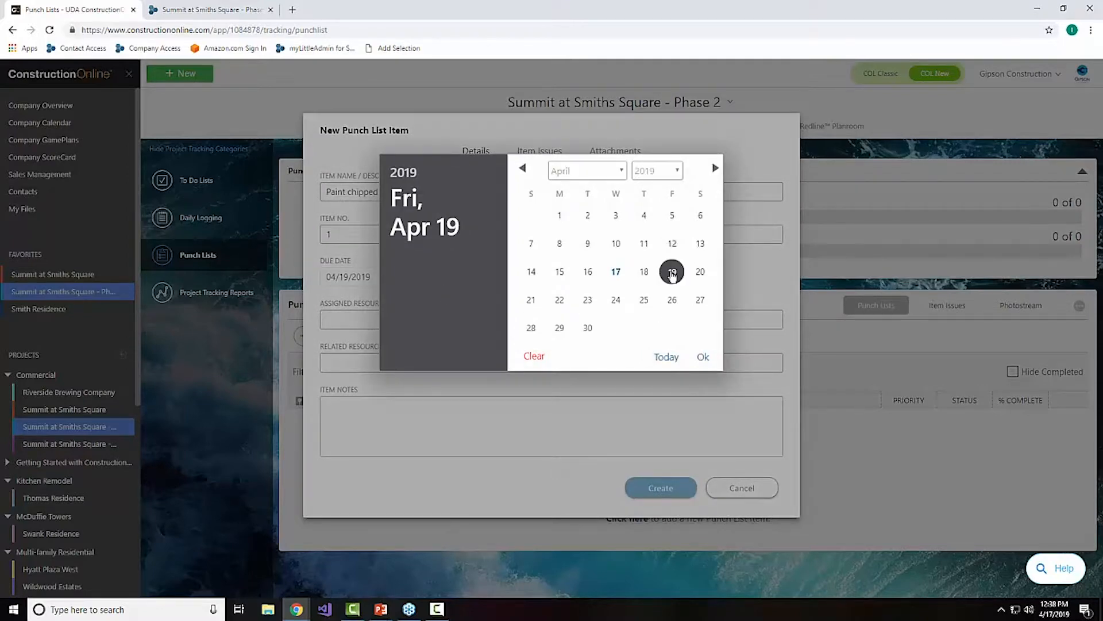
left_click(470, 279)
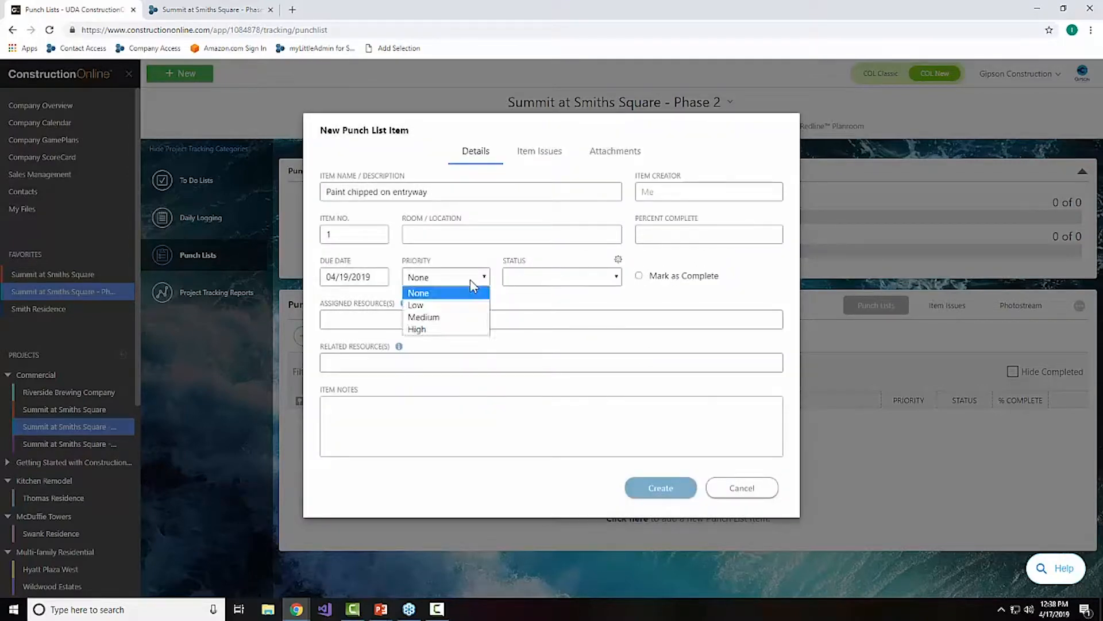
left_click(453, 329)
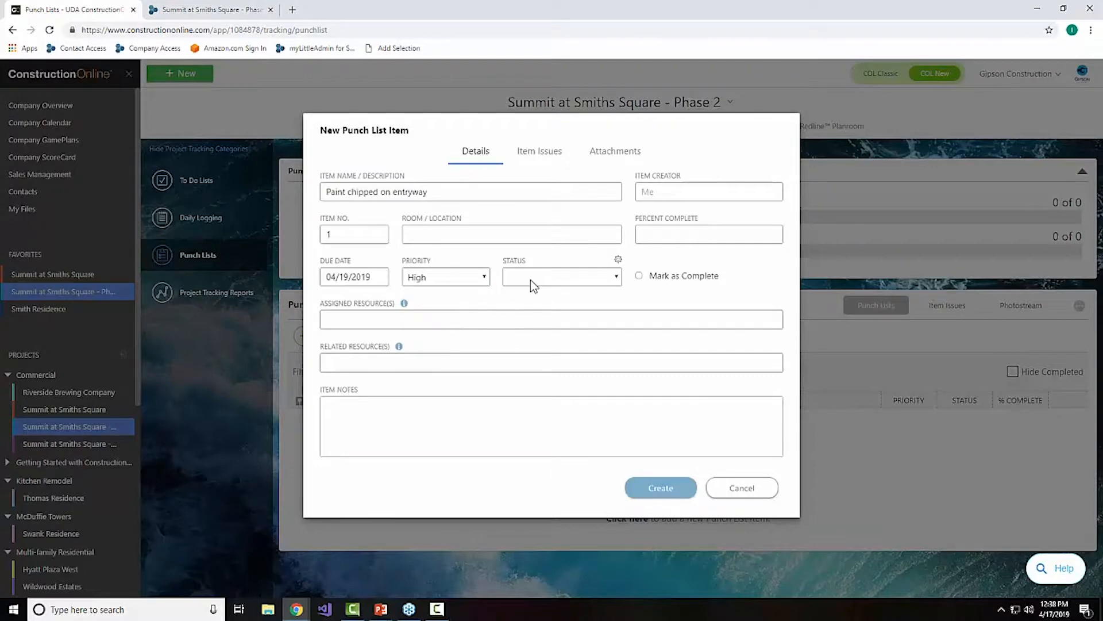
left_click(356, 320)
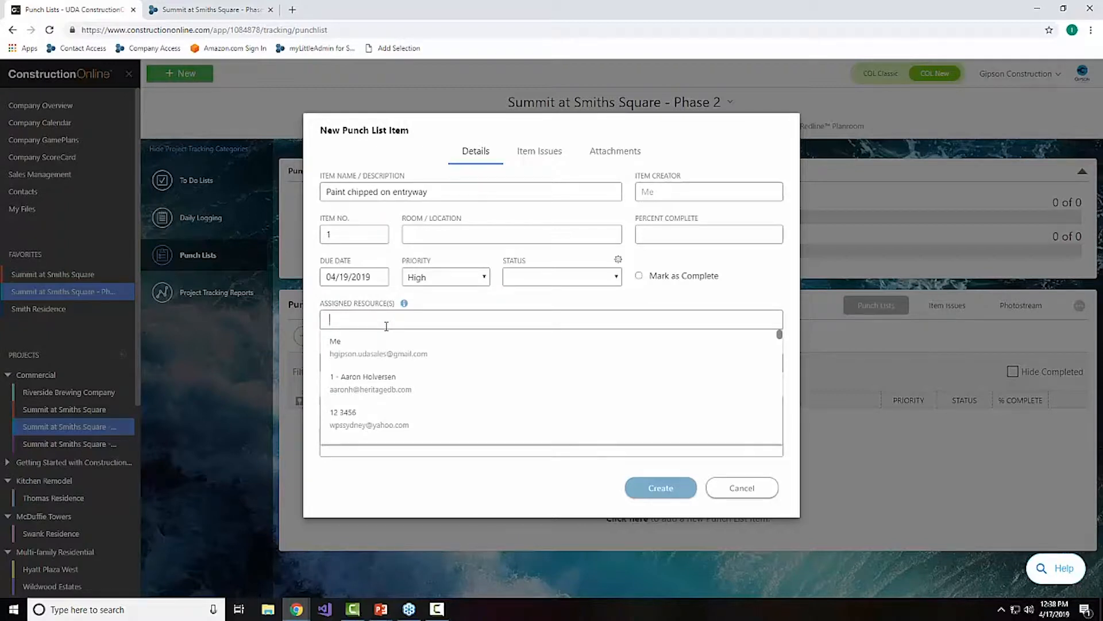
type("aaron")
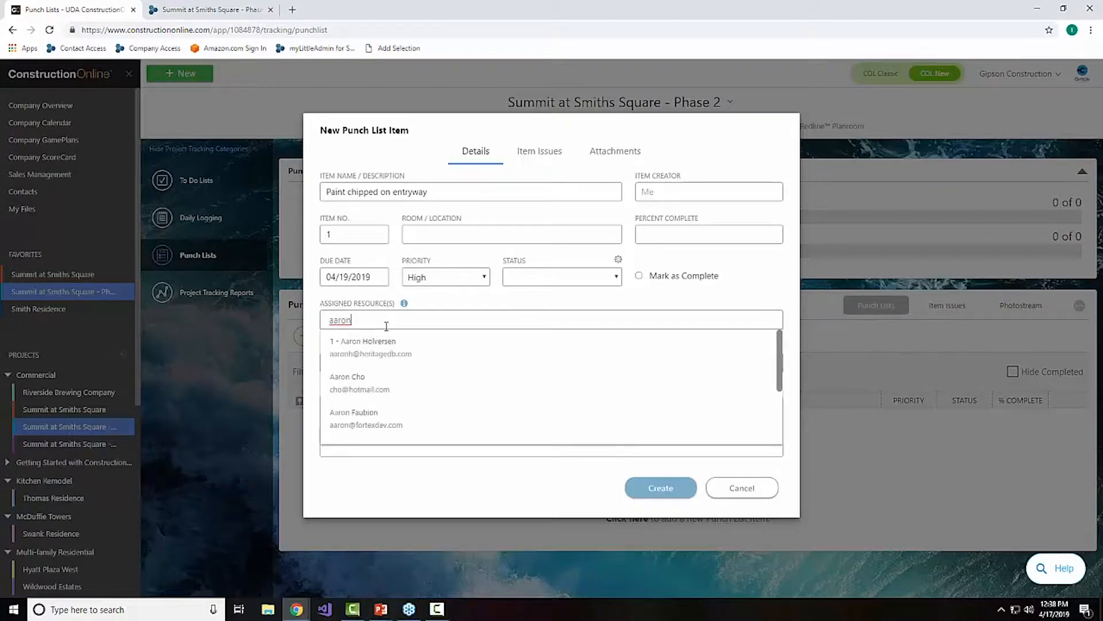
left_click(357, 382)
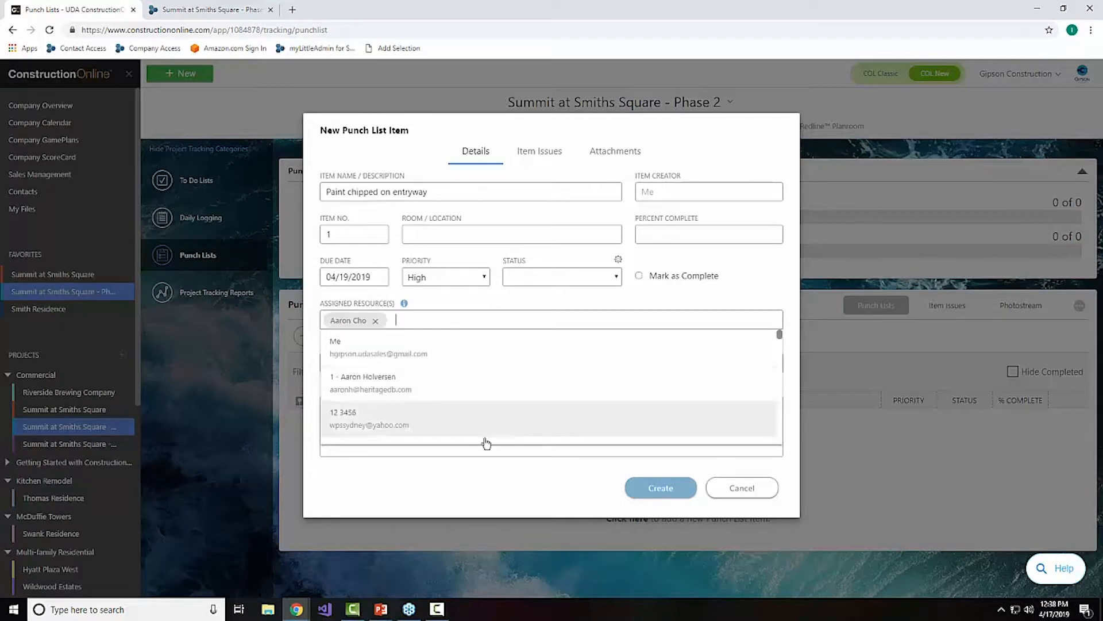
left_click(435, 472)
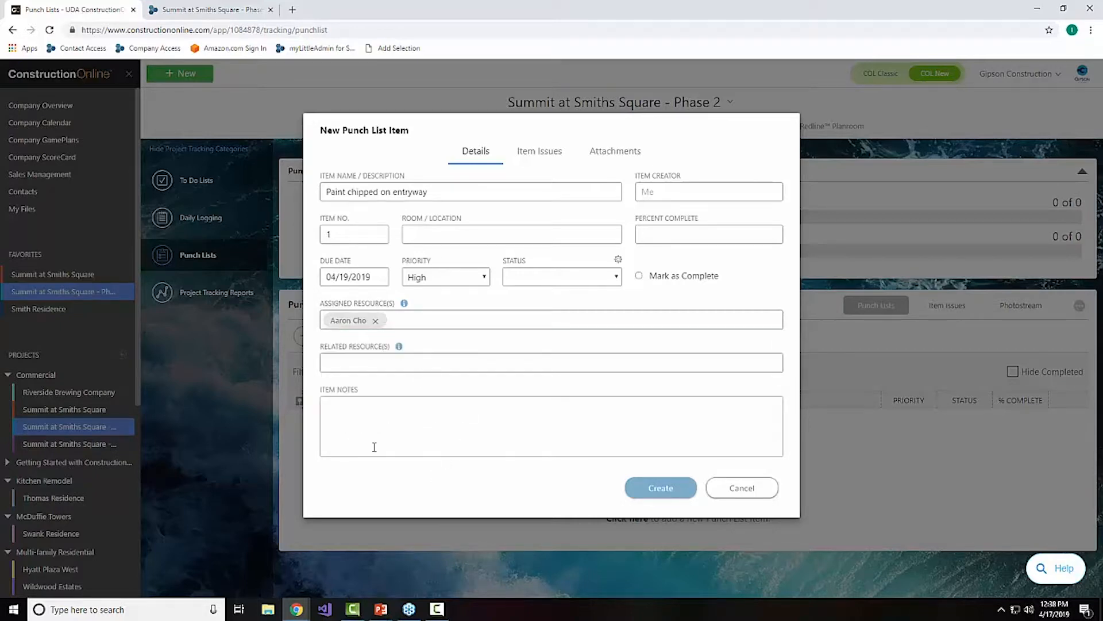
left_click(631, 487)
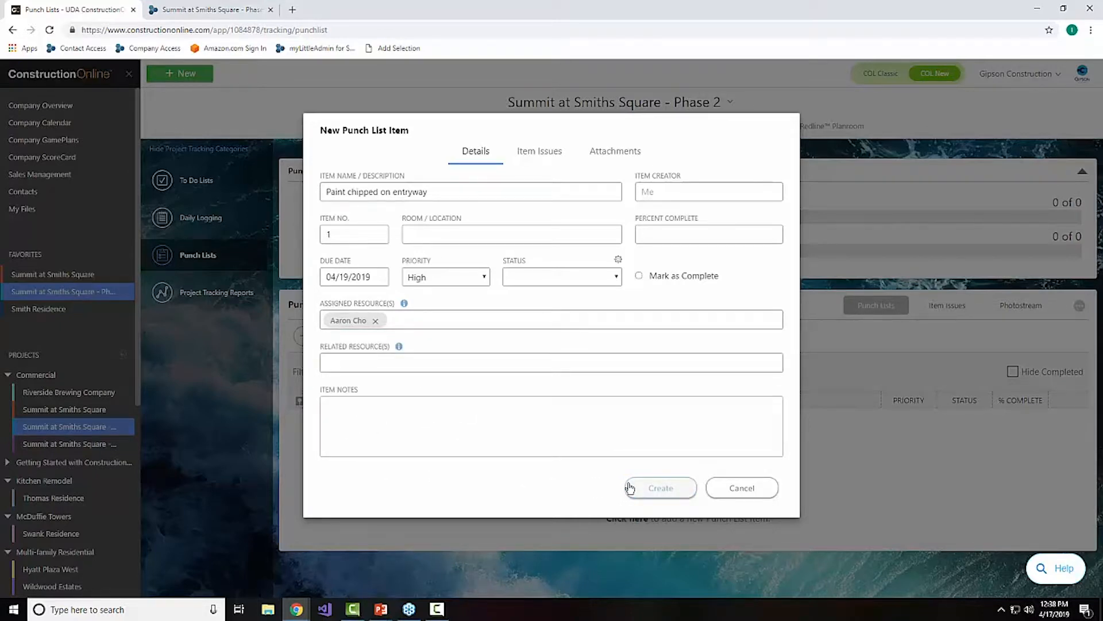
left_click(375, 320)
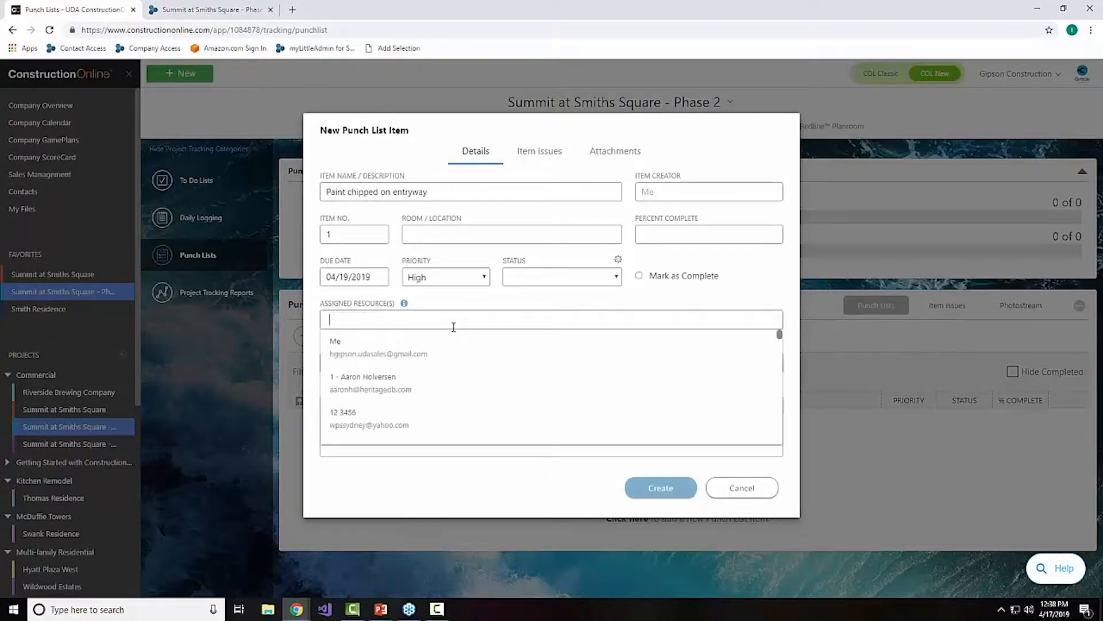
Step: Assign the contact with the matching first name and a Gmail address to the new item, and create the item
type("ian")
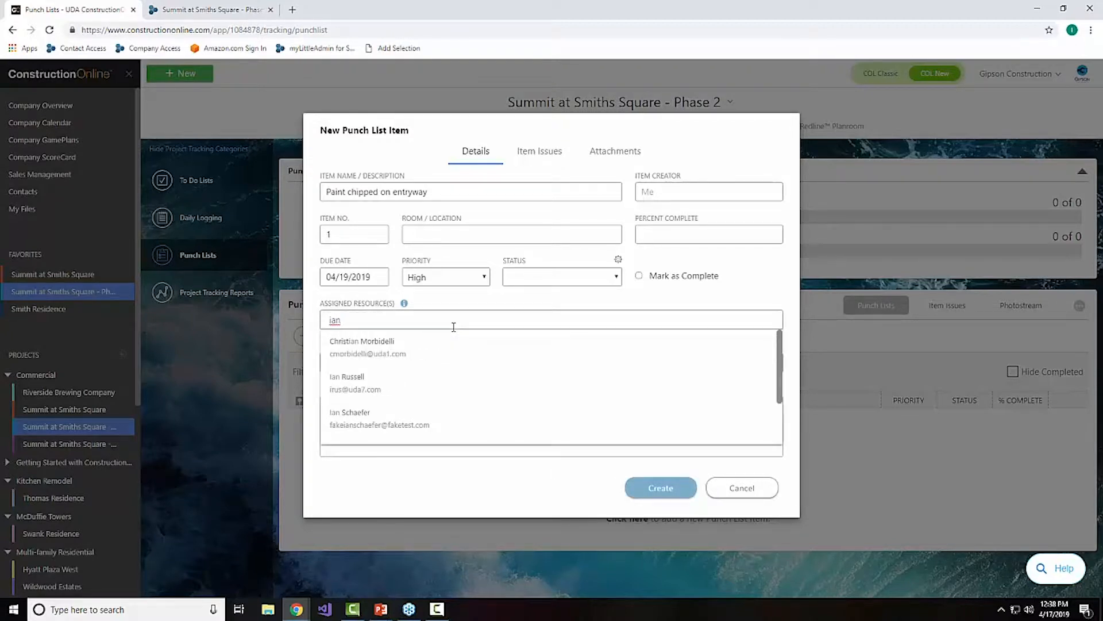
scroll(456, 387, "down", 2)
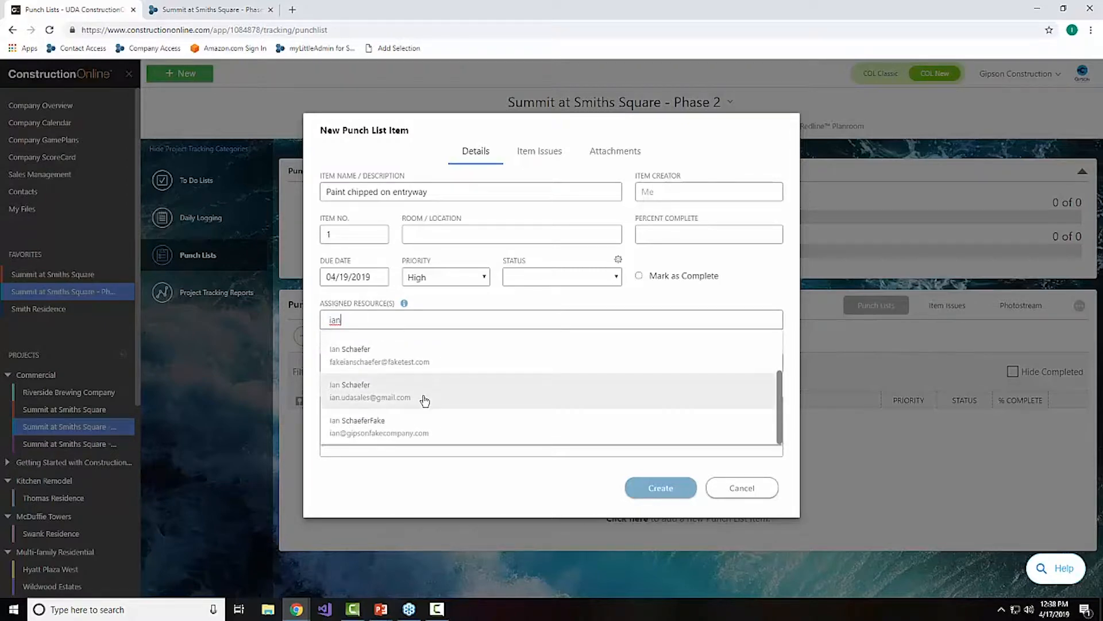
left_click(424, 400)
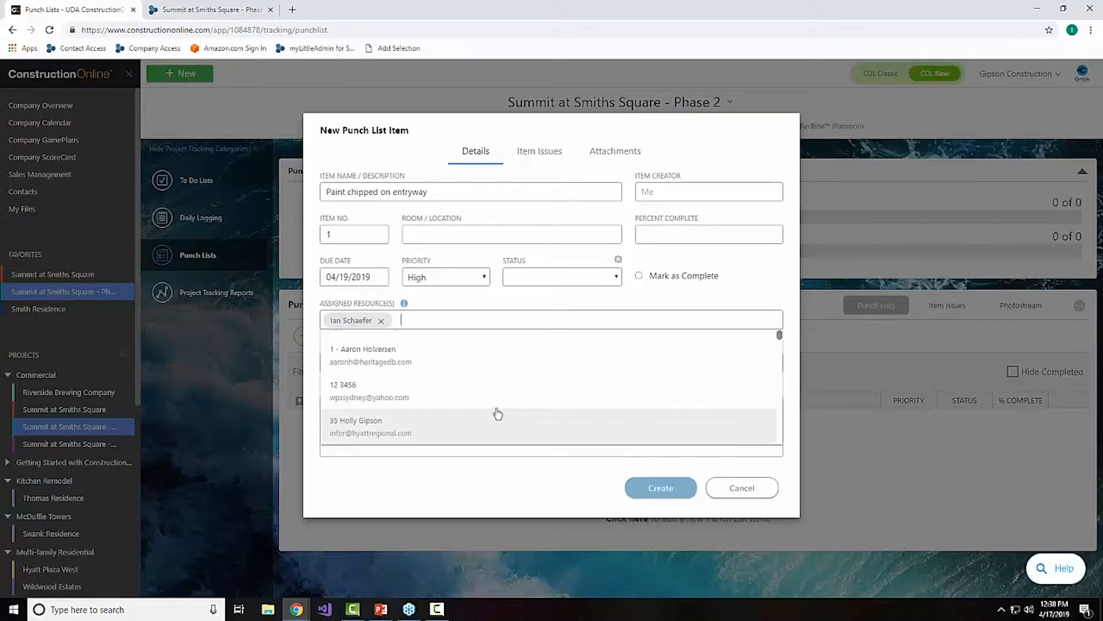
left_click(461, 484)
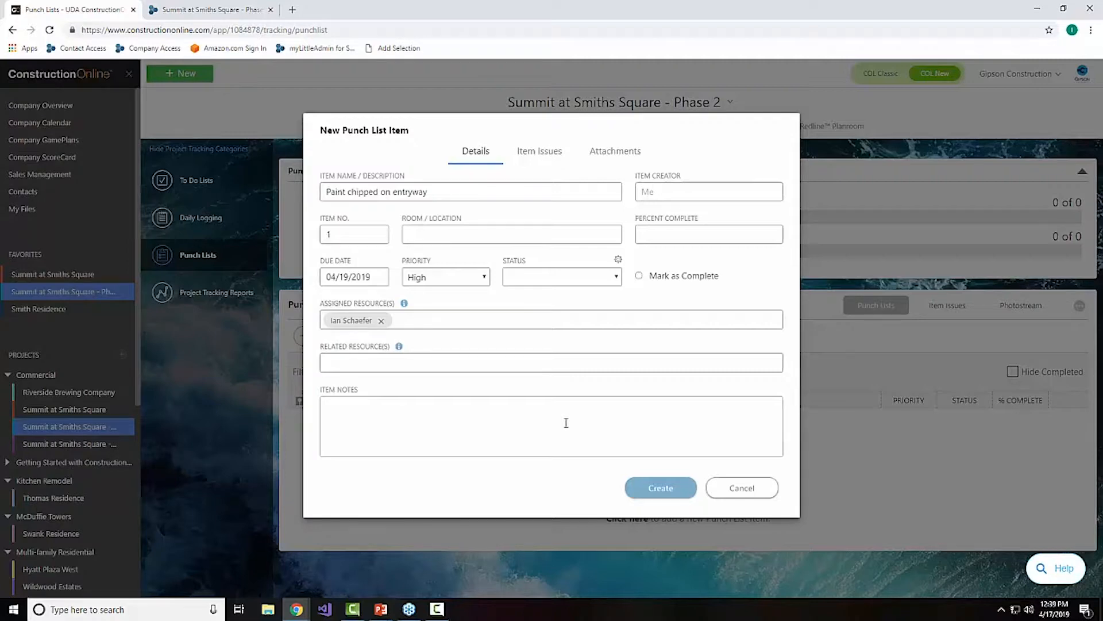
left_click(658, 486)
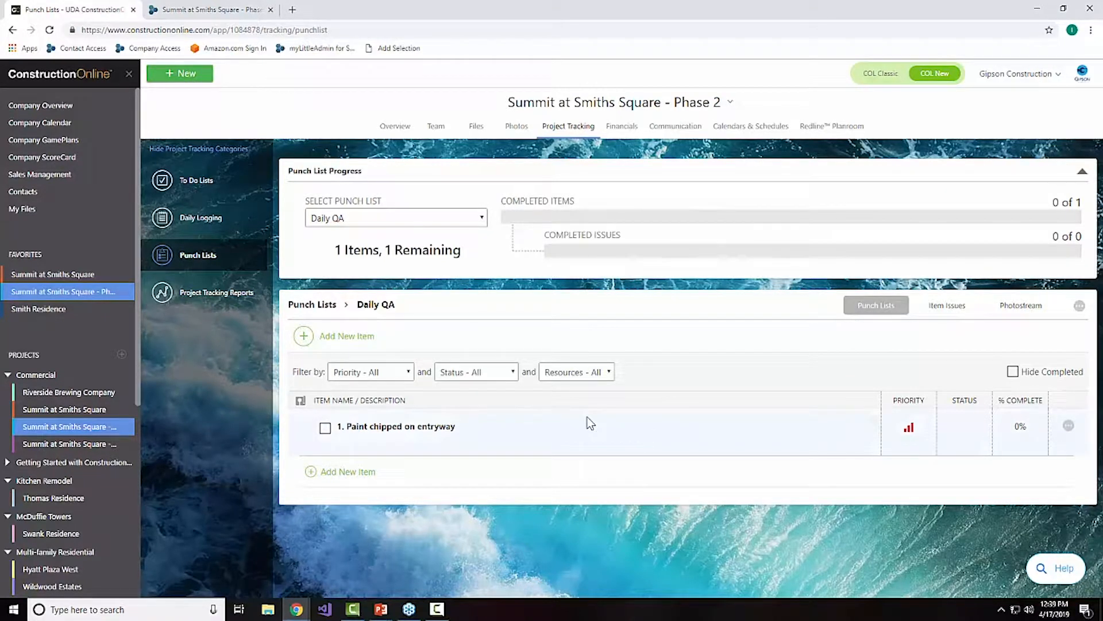
Step: Leave the Daily QA list and review the items of the Safety Inspection Checklist in the Safety folder
left_click(312, 304)
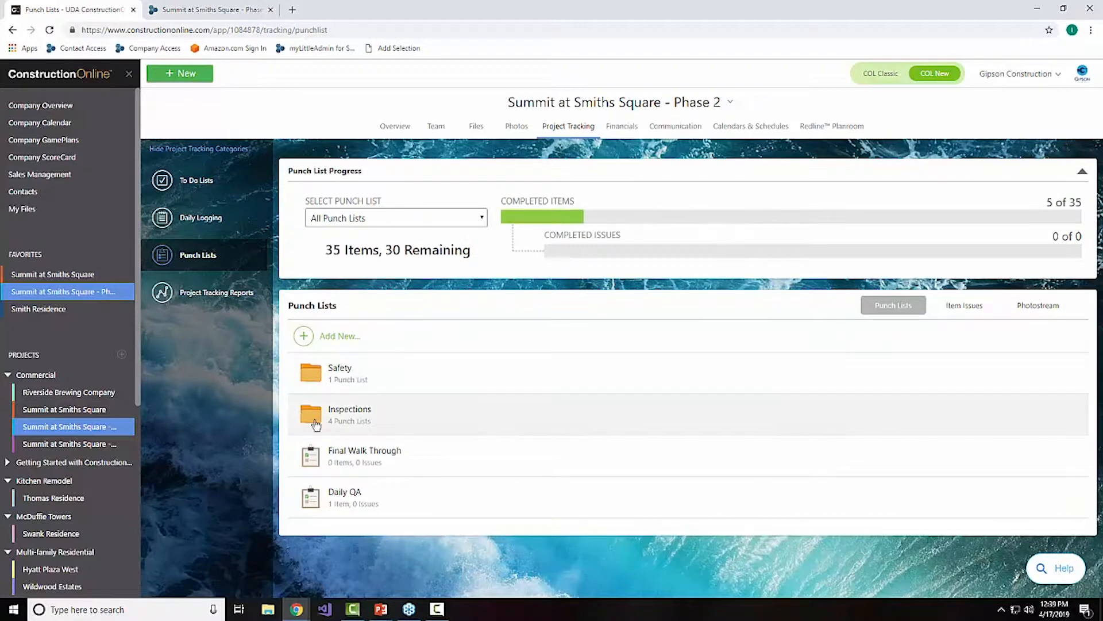
left_click(368, 374)
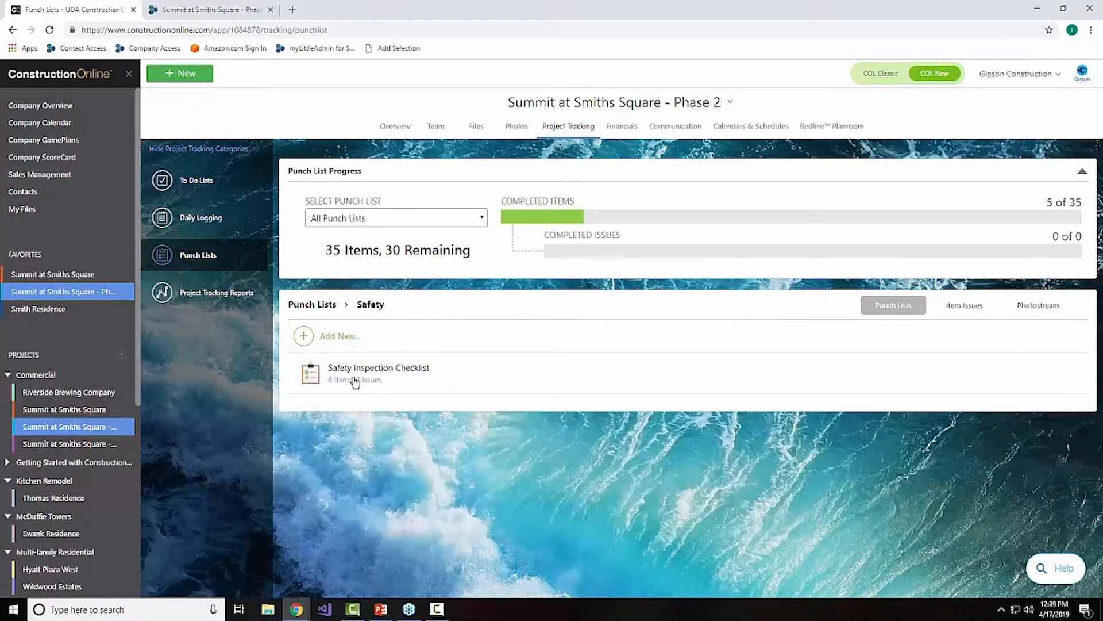
left_click(353, 376)
scroll(409, 383, "down", 3)
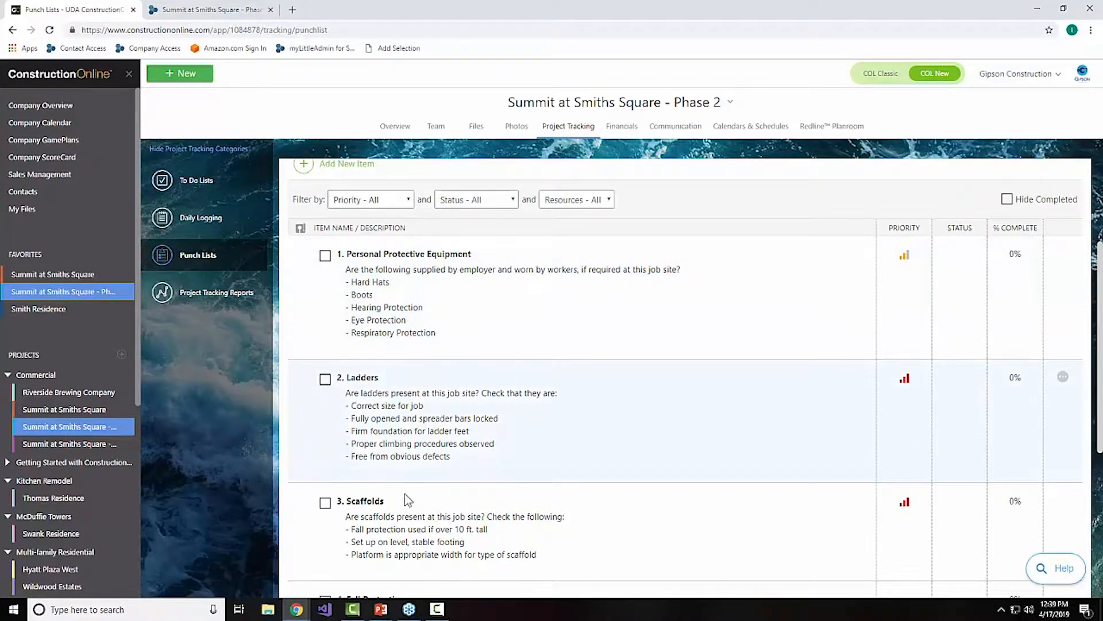
scroll(404, 494, "down", 5)
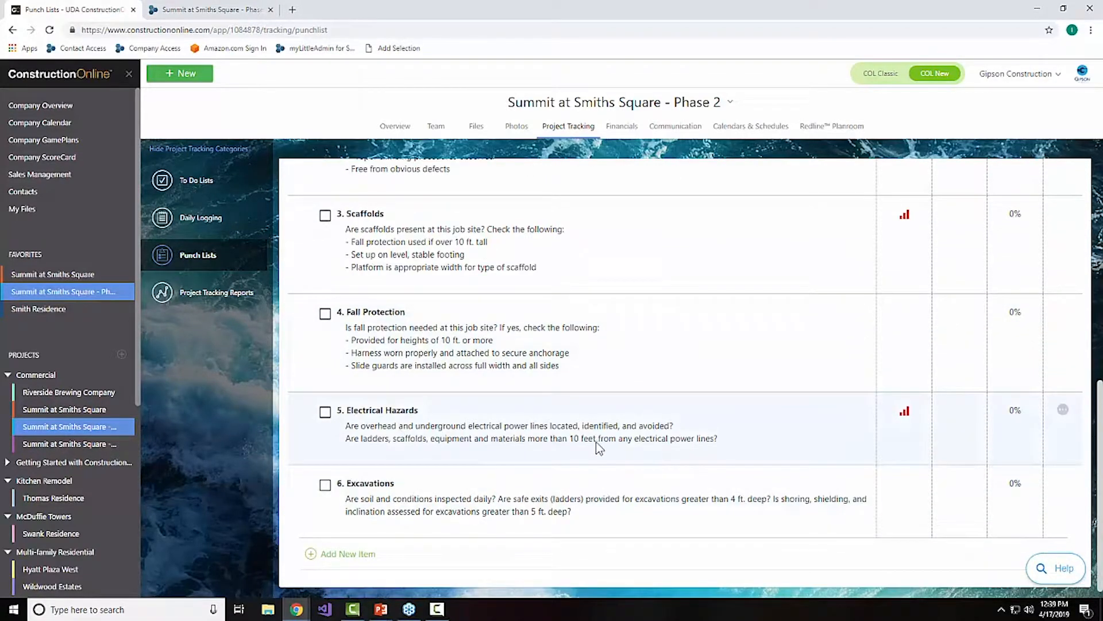
scroll(581, 376, "up", 8)
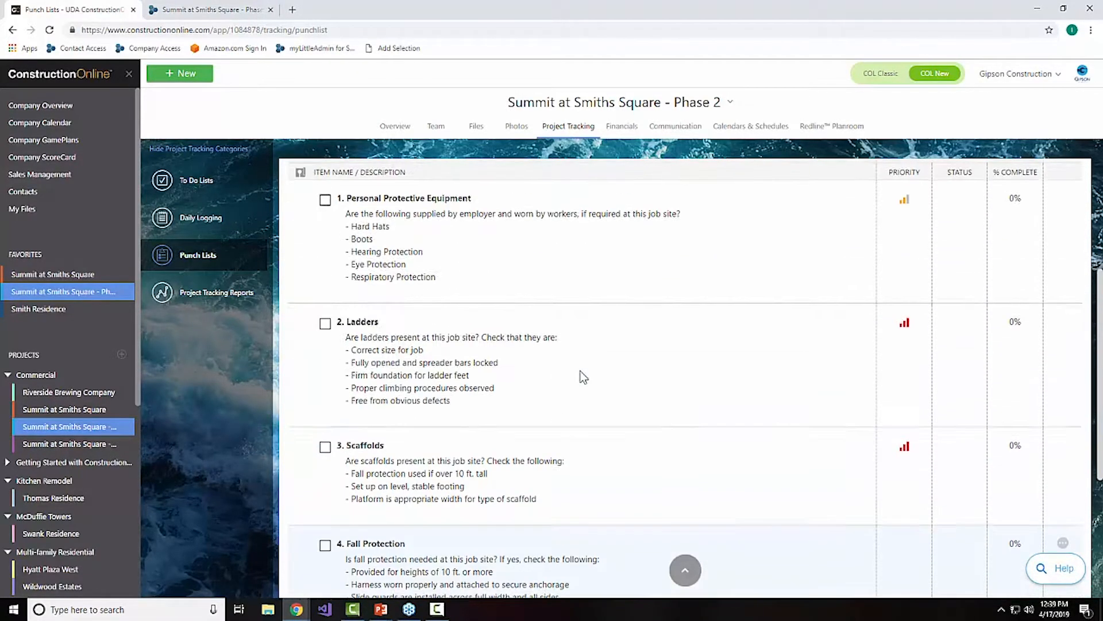
Step: Return to the main punch lists and review the Framing Inspection list in the Inspections folder
left_click(375, 305)
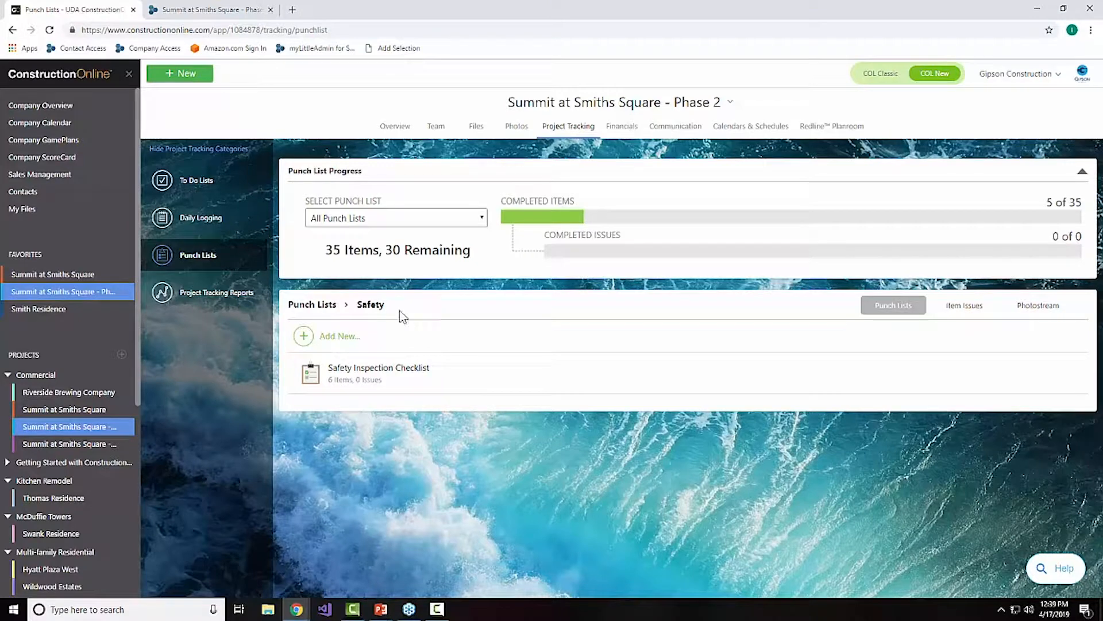
left_click(310, 305)
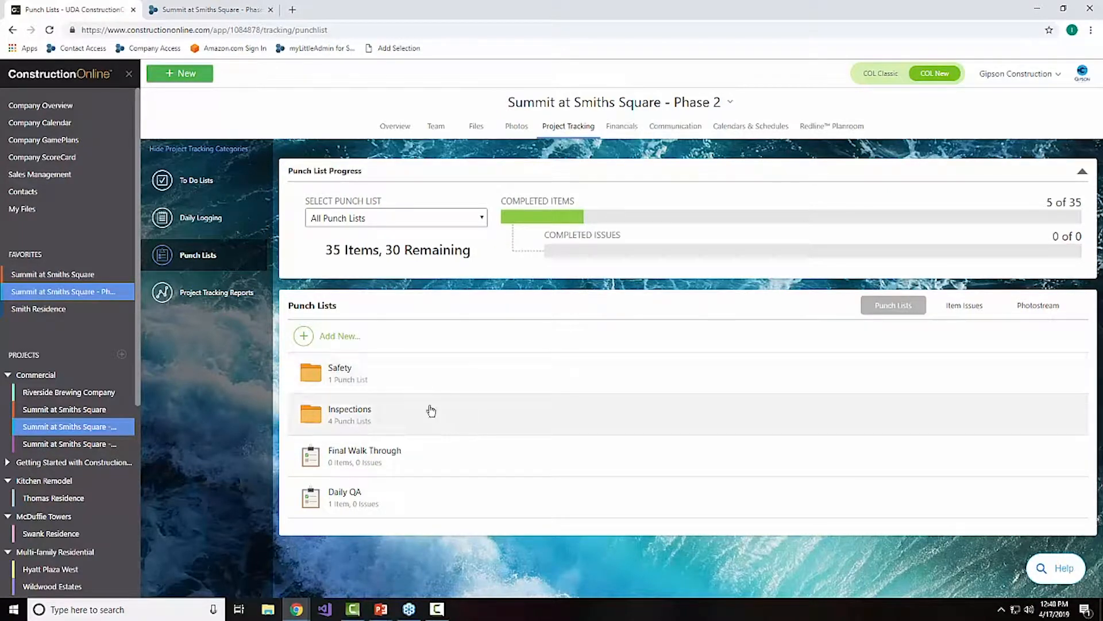
left_click(427, 413)
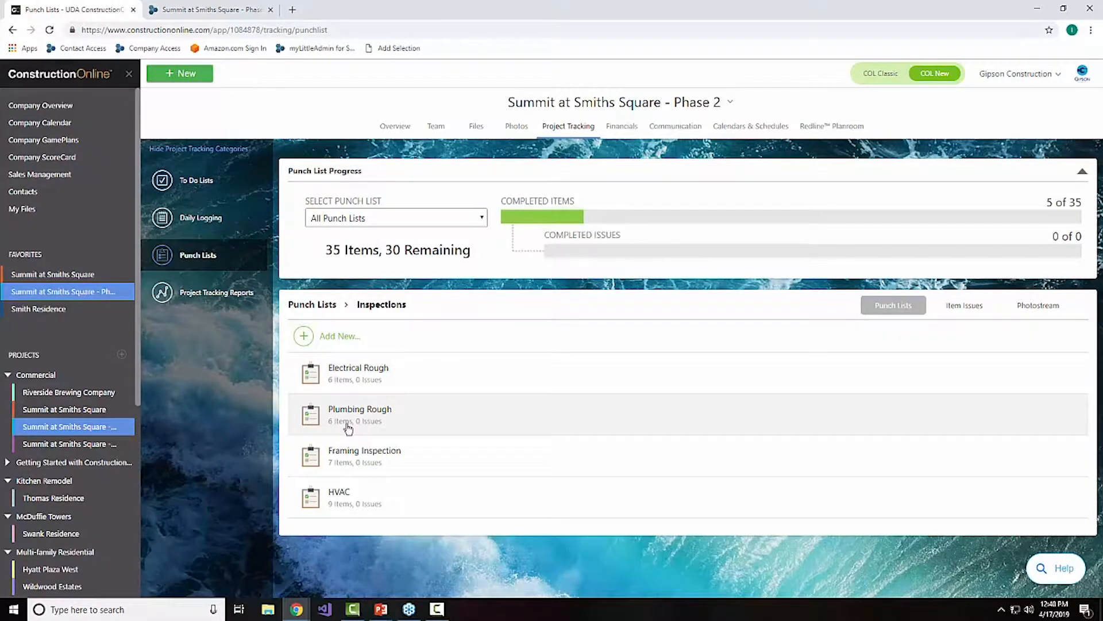
left_click(370, 467)
scroll(479, 462, "down", 4)
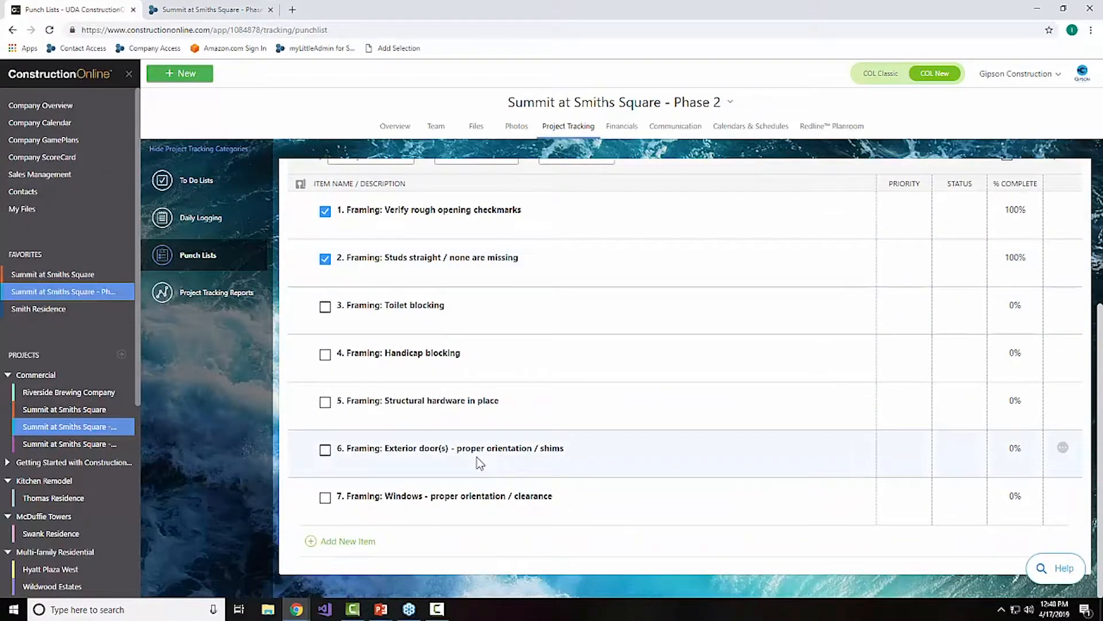
scroll(480, 460, "up", 4)
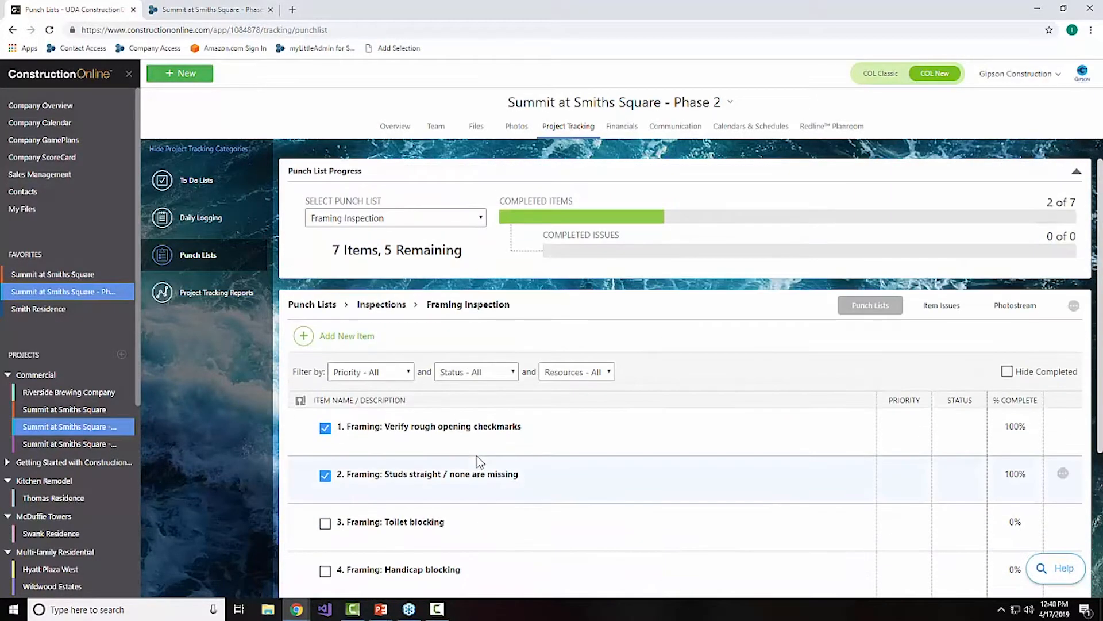
Step: Check the project's punch list item issues and its photostream, and return to the punch lists
left_click(925, 305)
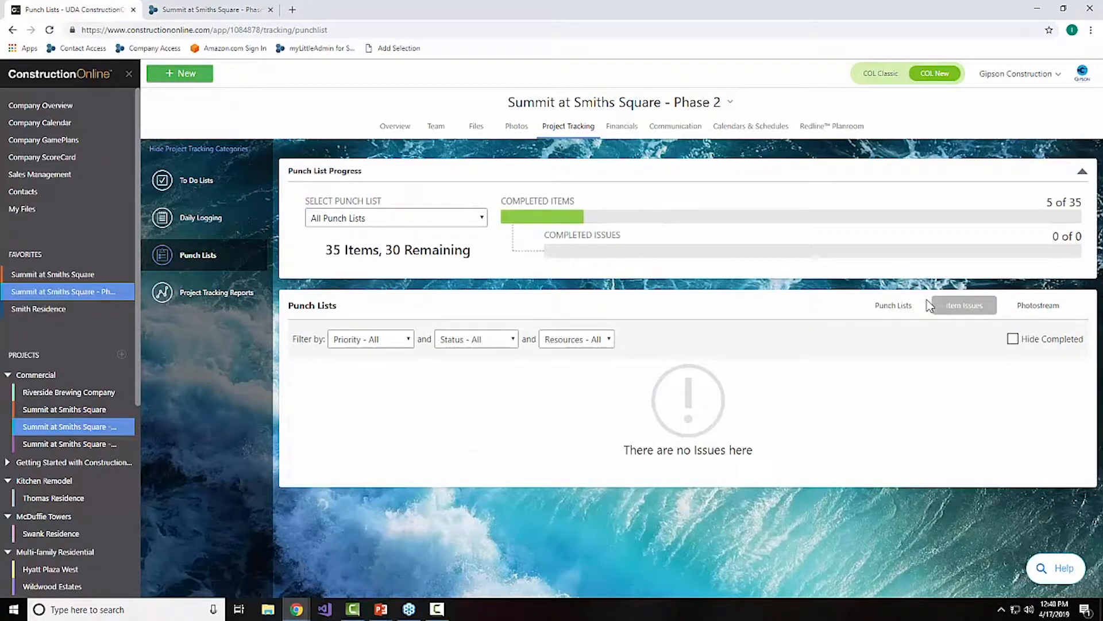
left_click(910, 305)
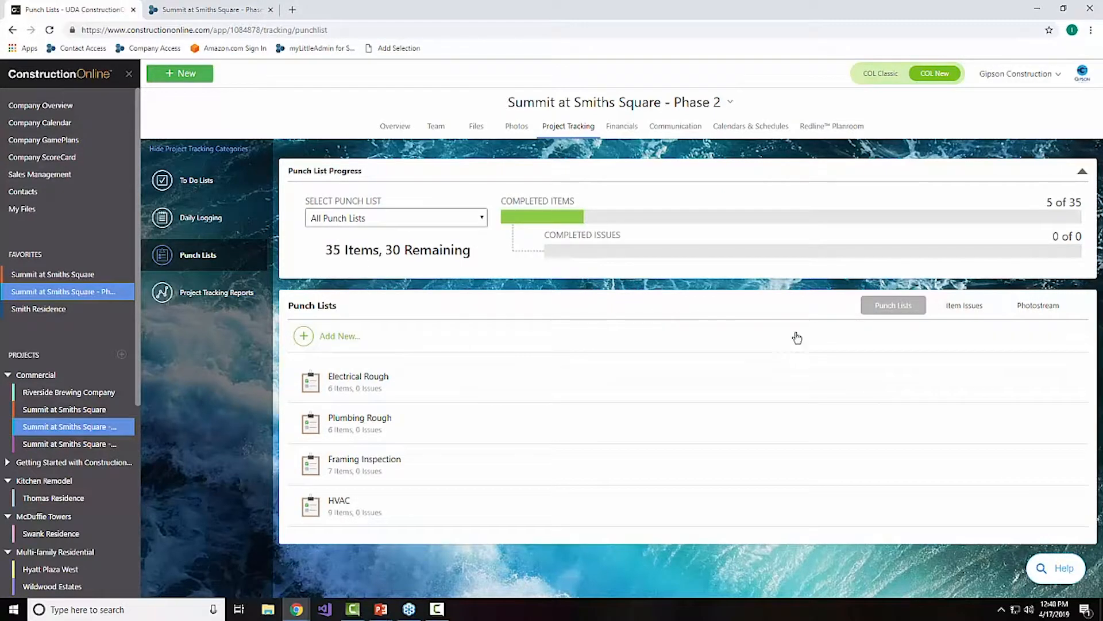
left_click(1034, 311)
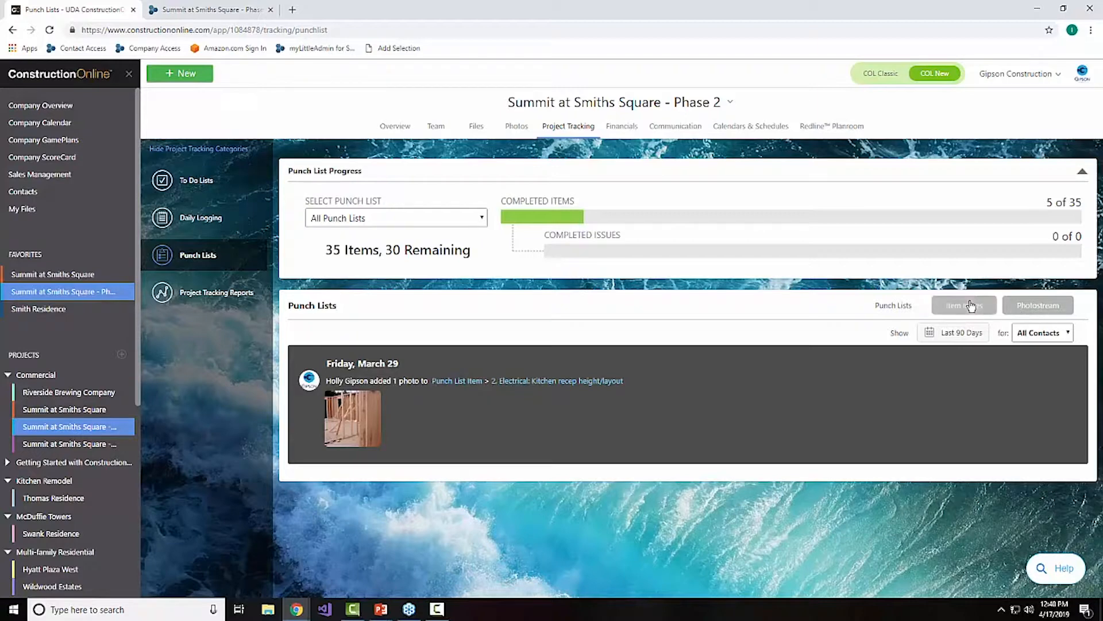
left_click(912, 313)
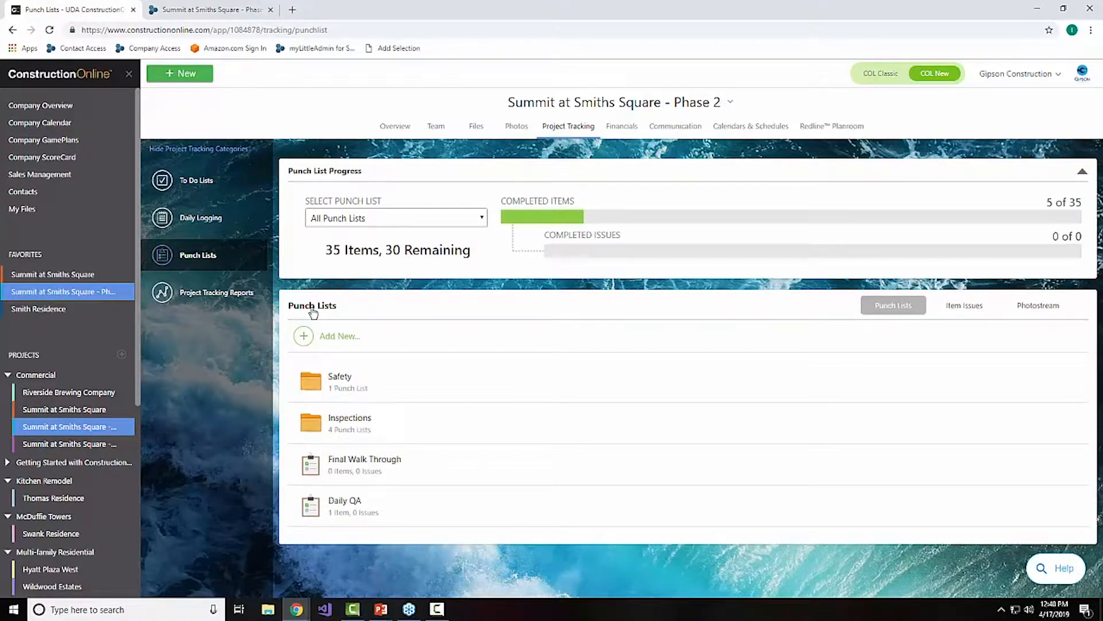
Step: Generate a printable Safety Inspection Checklist with completed and incomplete items, signature lines and project information, without a resource filter
left_click(334, 374)
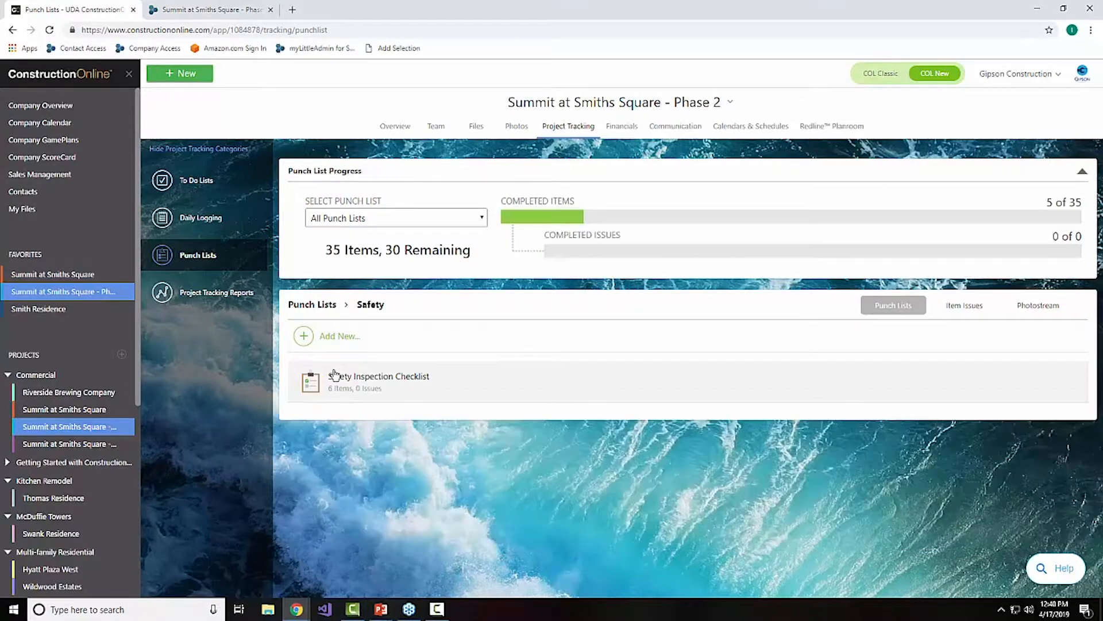
left_click(1040, 374)
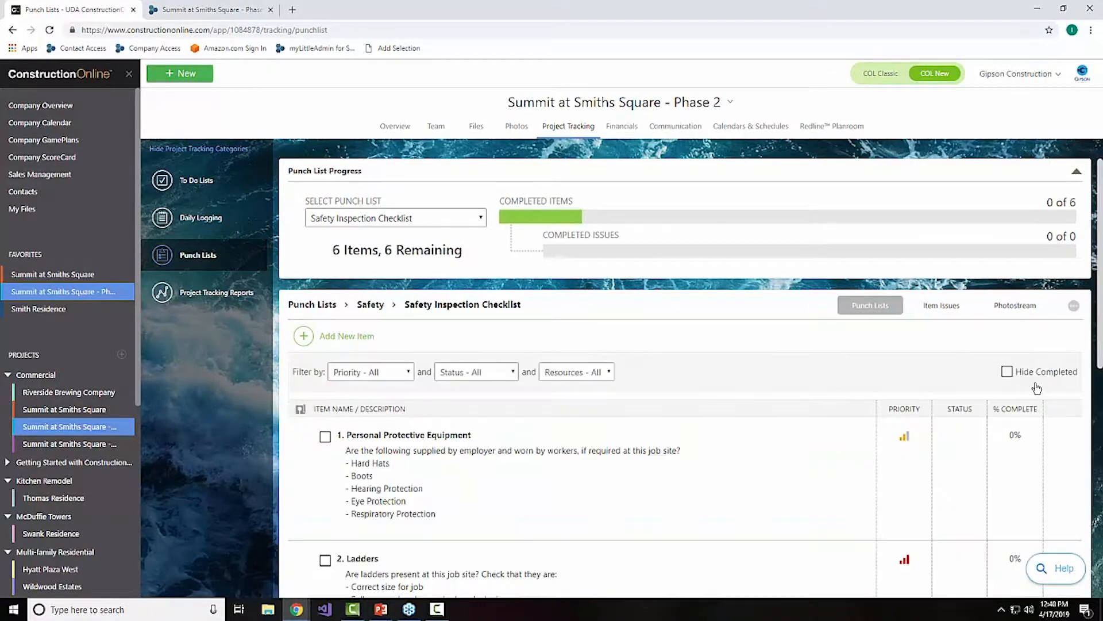
left_click(1074, 307)
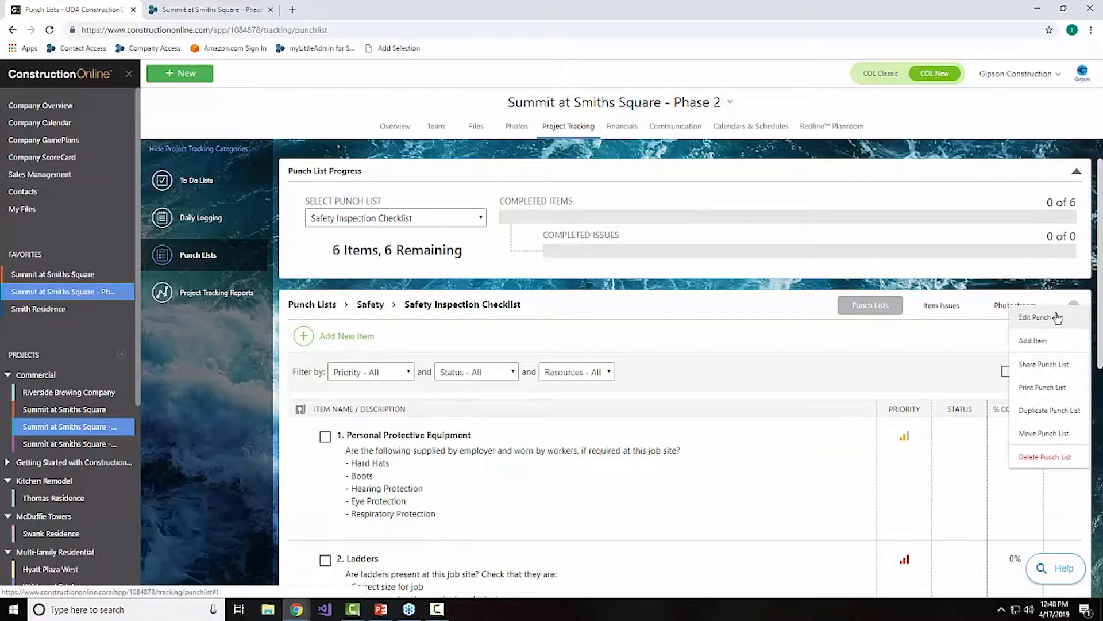
left_click(1042, 388)
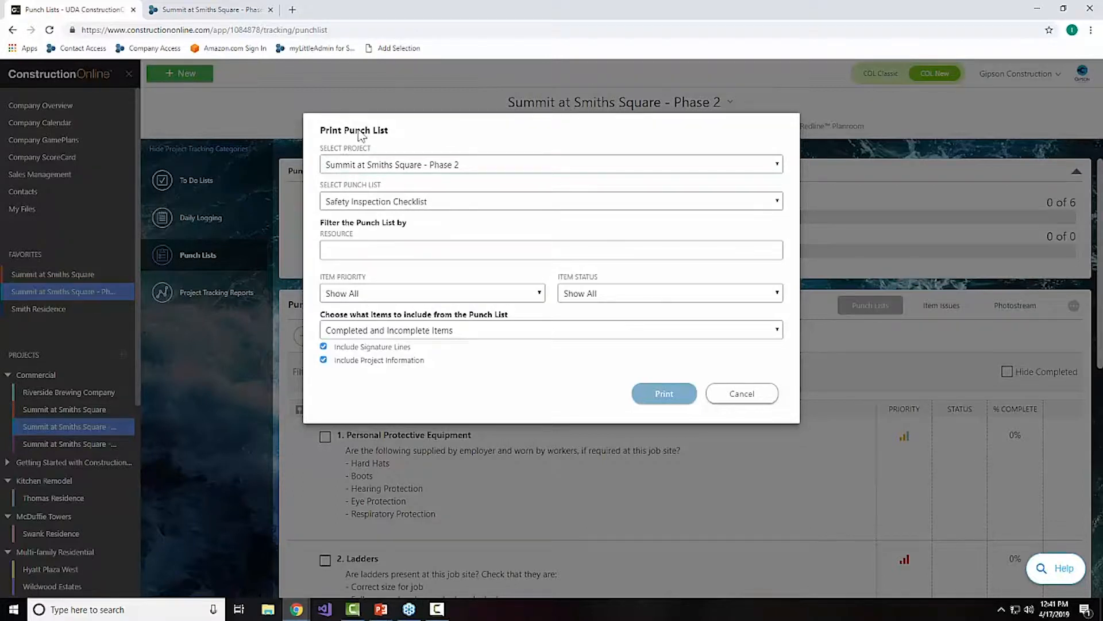
left_click(385, 252)
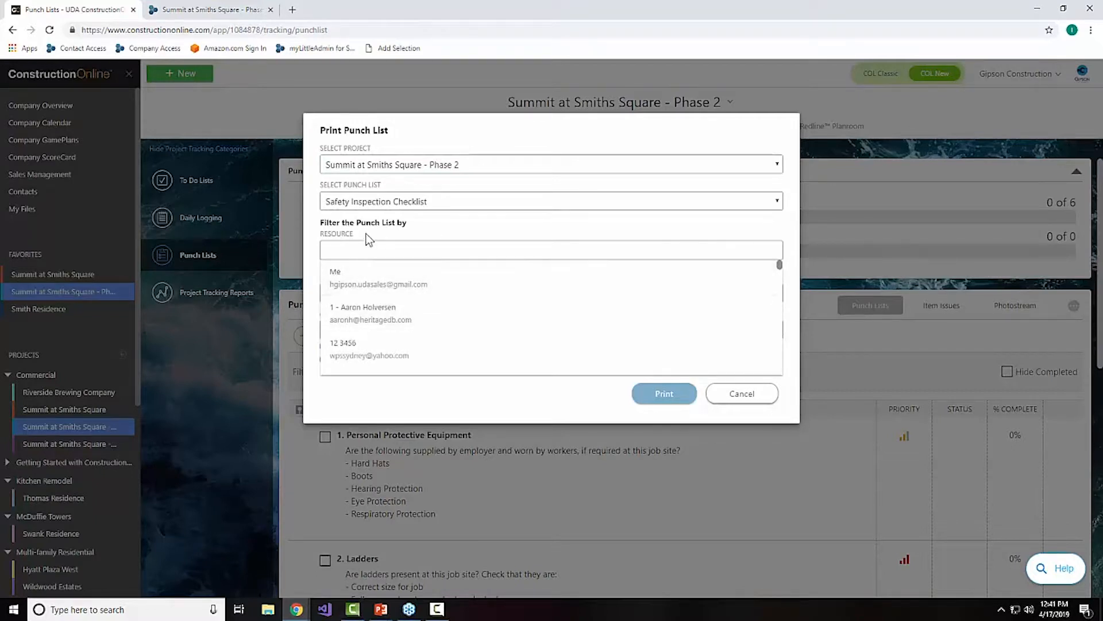
left_click(368, 239)
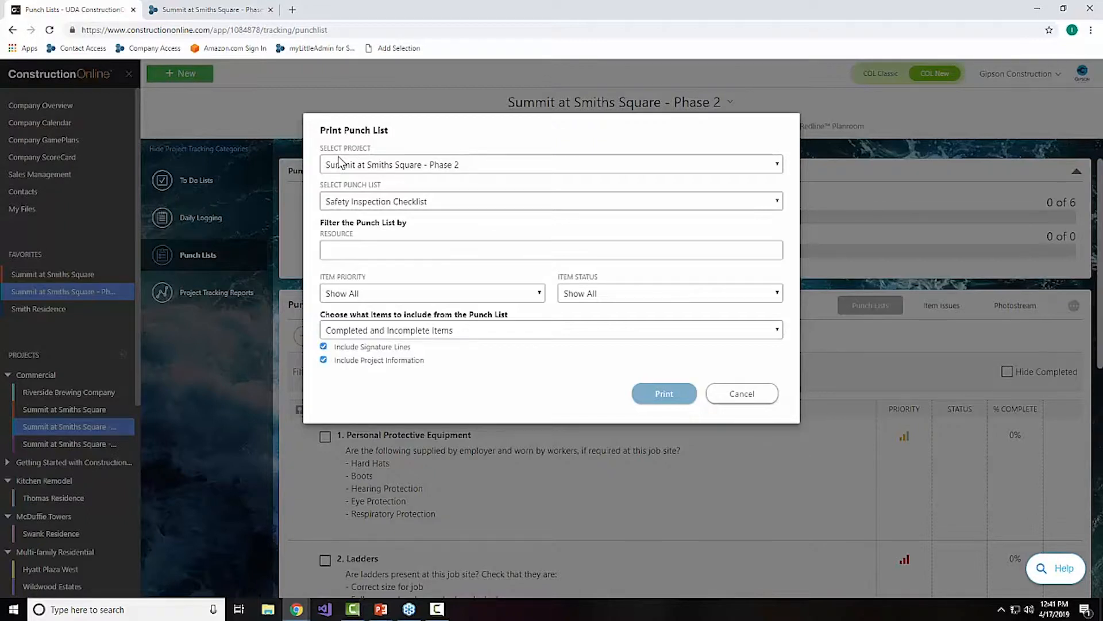
left_click(642, 393)
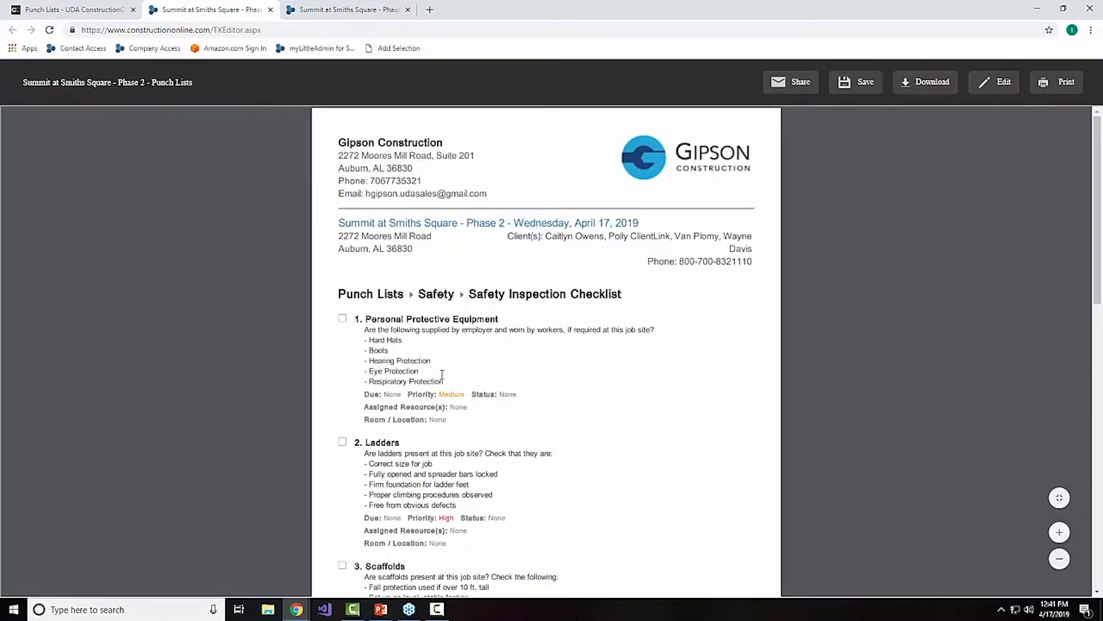
Step: Review the printable safety checklist from its header through the completion approval signature lines
scroll(517, 374, "down", 3)
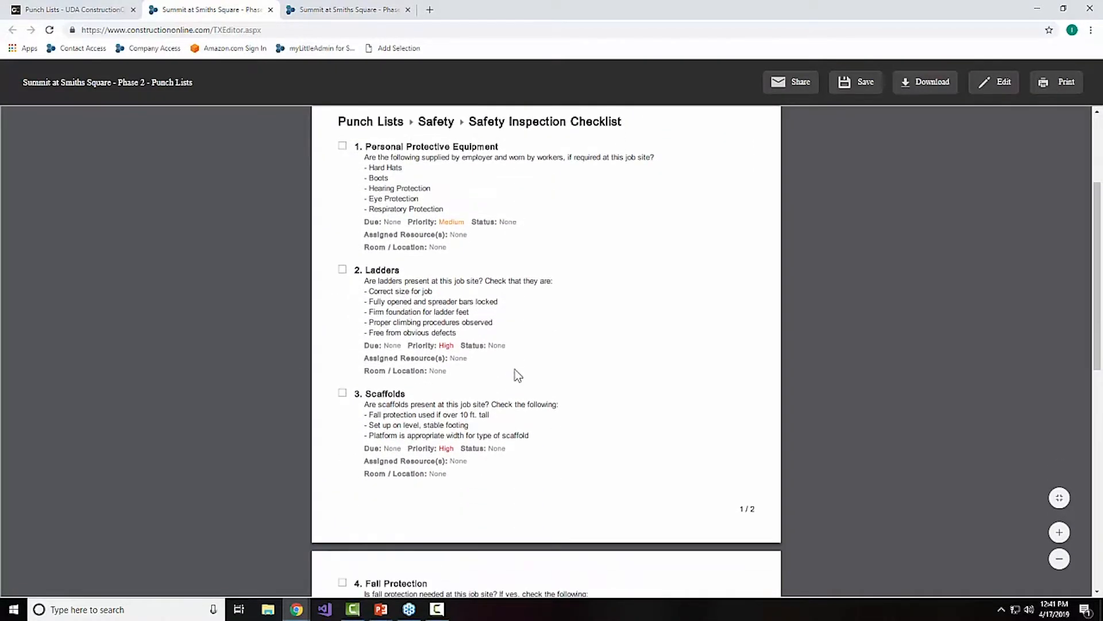
scroll(552, 377, "up", 3)
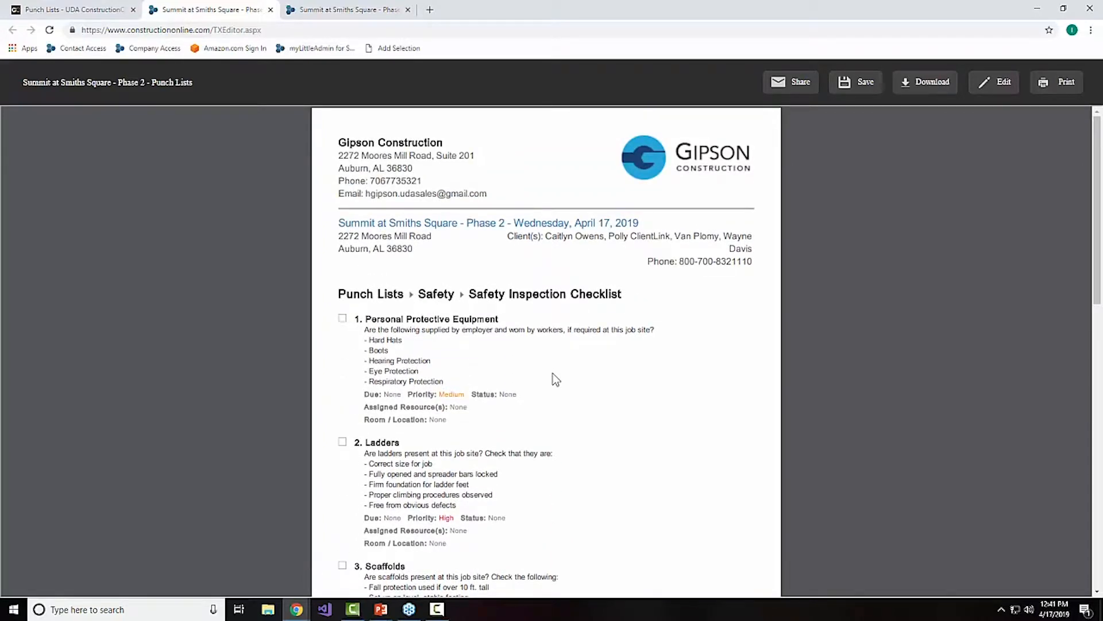
scroll(552, 374, "down", 8)
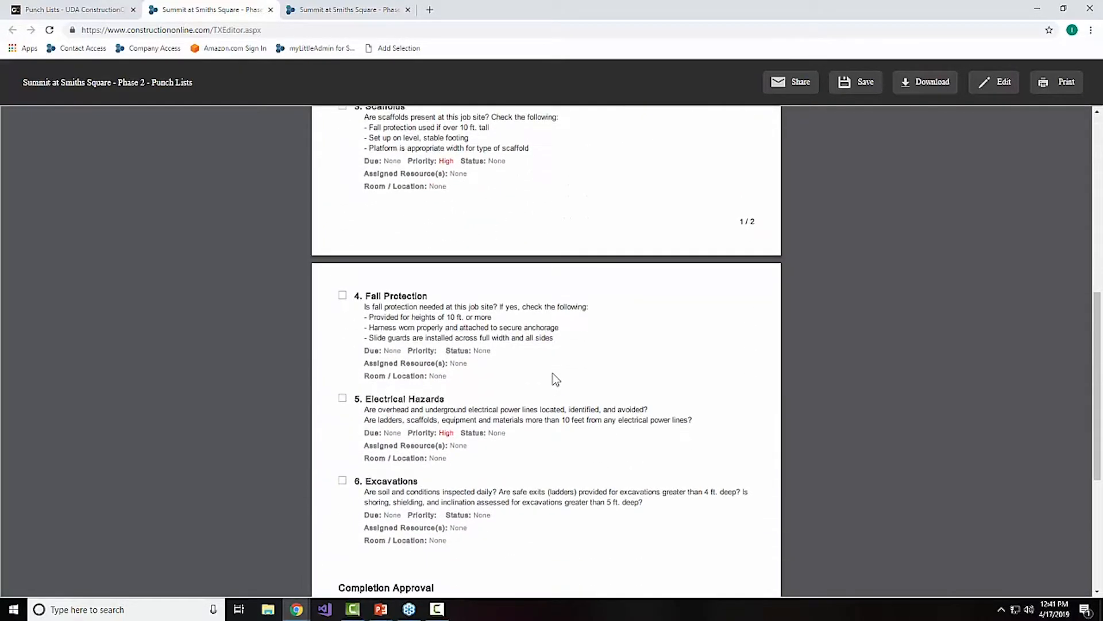
scroll(553, 373, "down", 3)
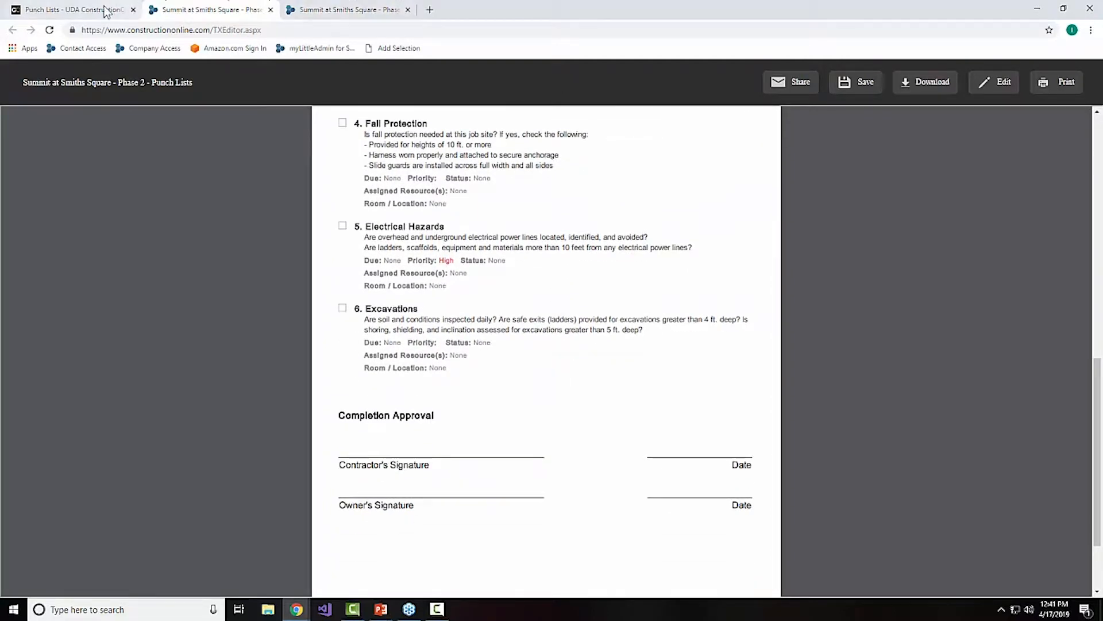
Step: Return to the Safety Inspection Checklist and open its Personal Protective Equipment item for editing
left_click(105, 10)
right_click(490, 475)
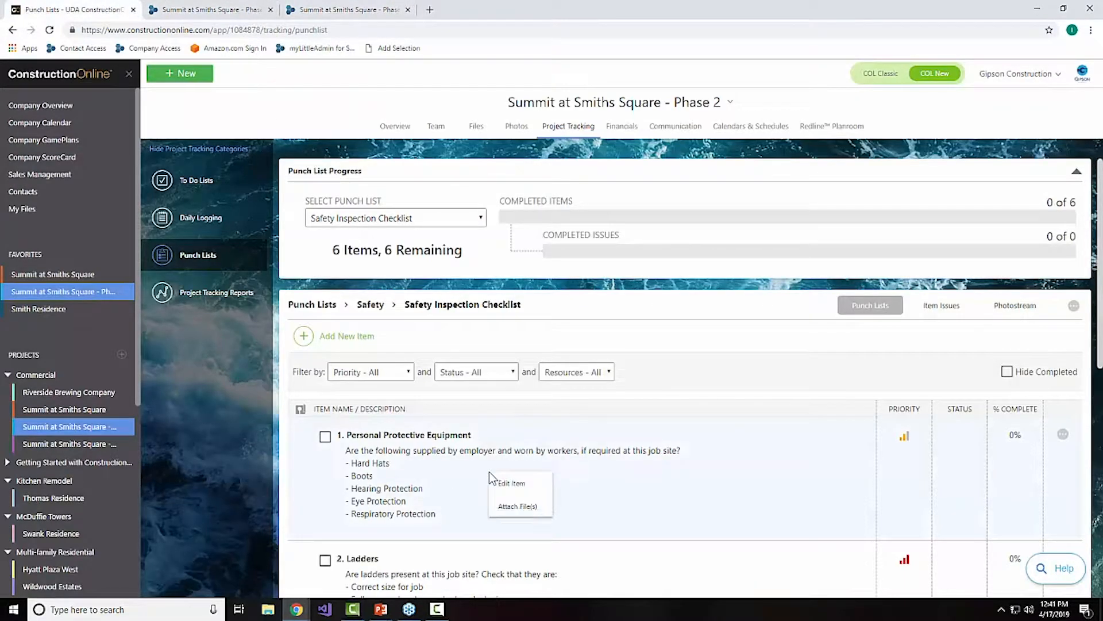
left_click(512, 482)
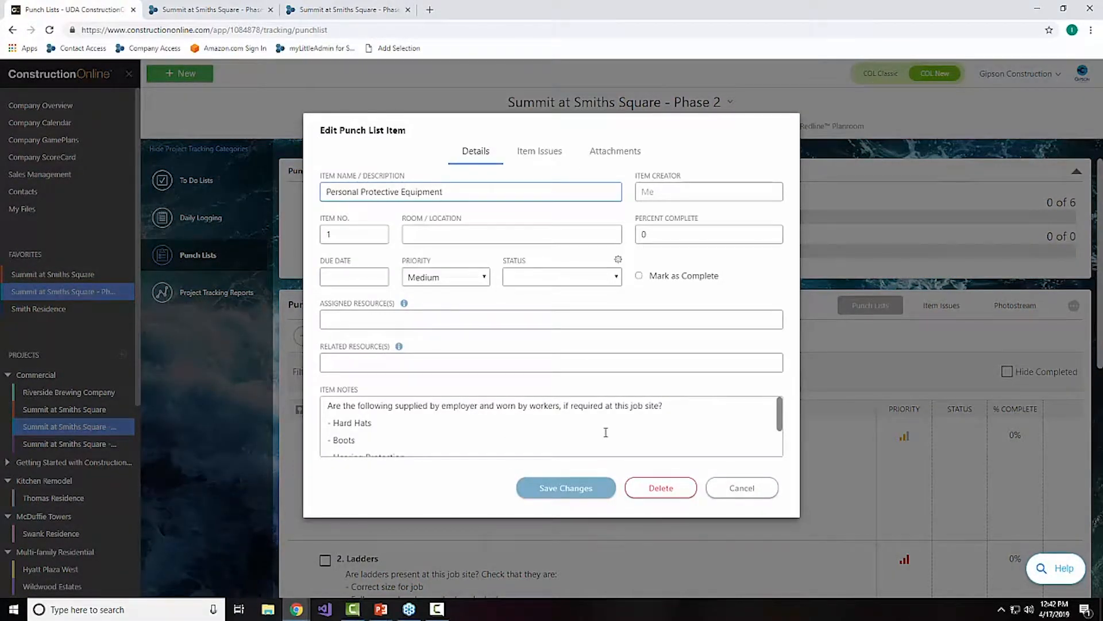
left_click(346, 360)
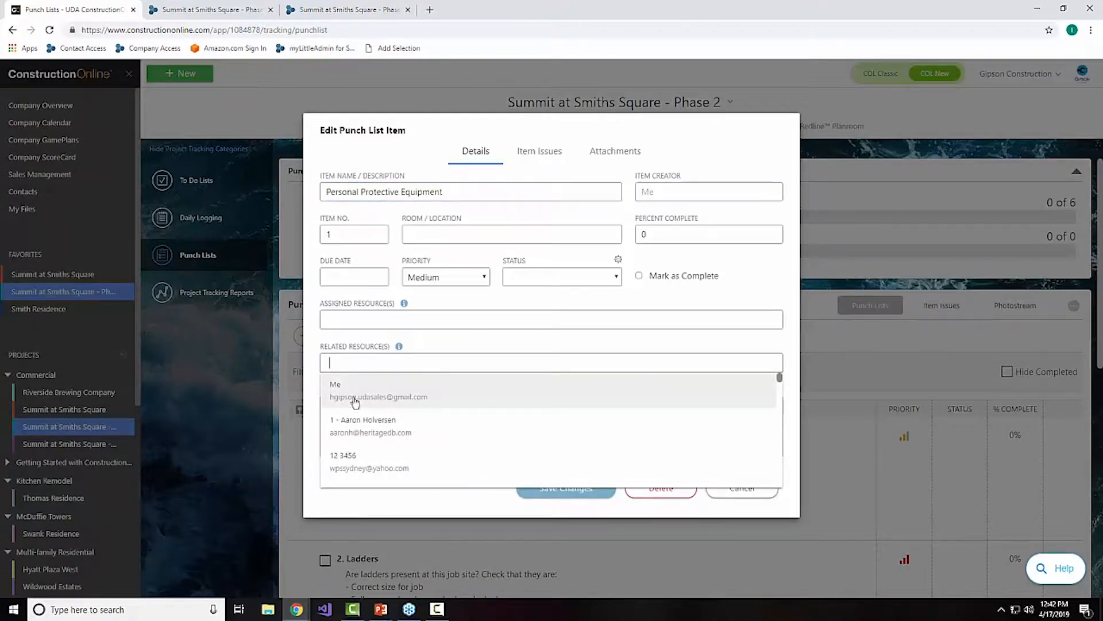
left_click(370, 383)
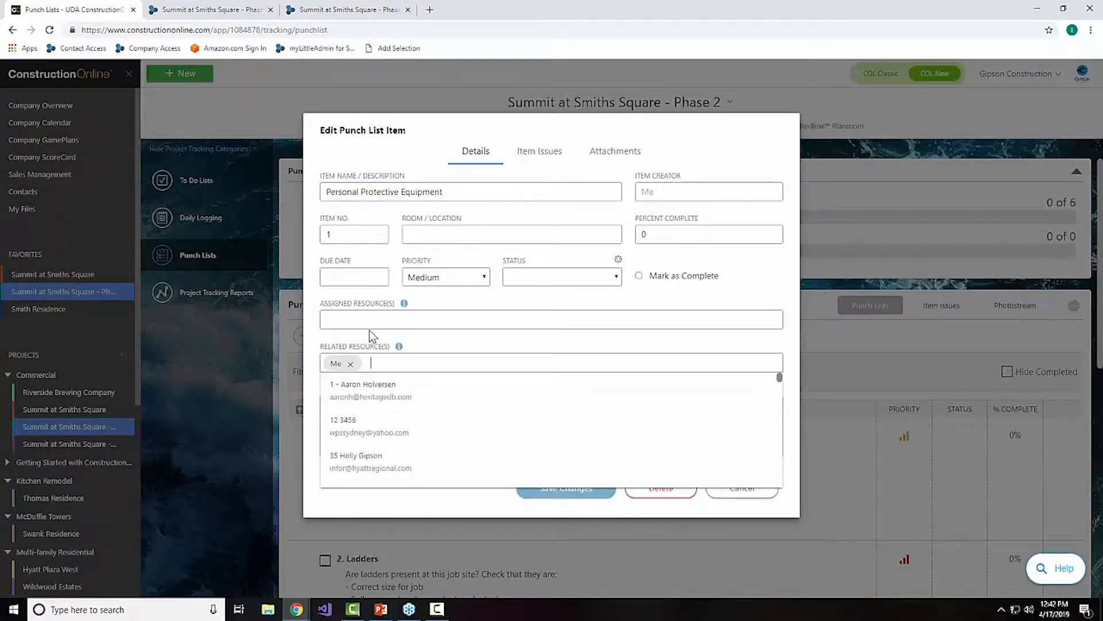
left_click(348, 363)
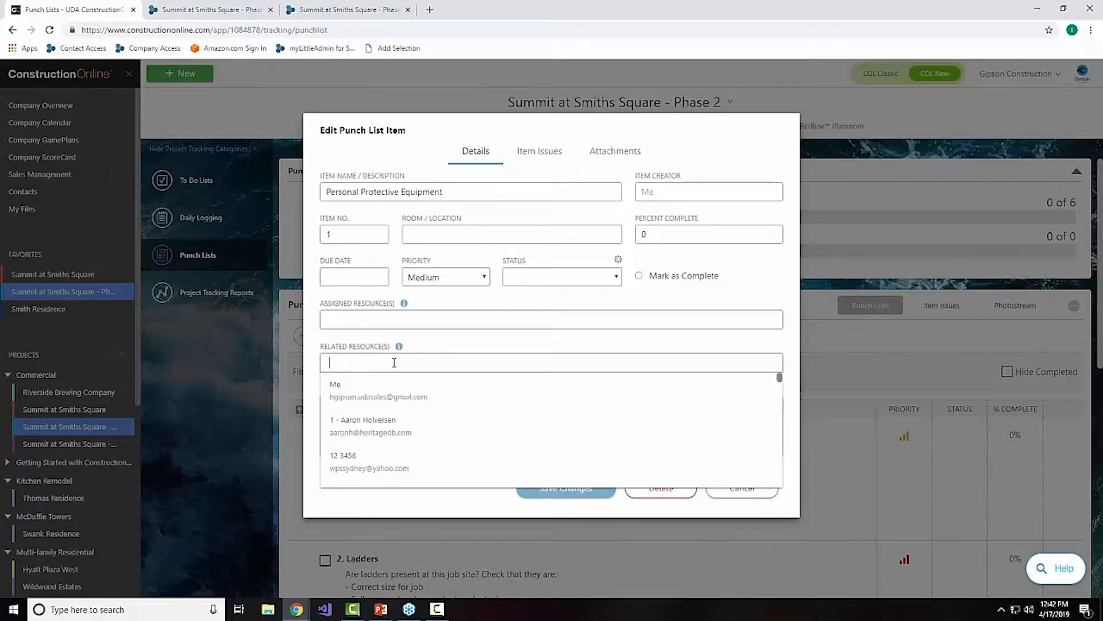
Step: Add one contact as related resource and another as assigned resource to the Personal Protective Equipment item, and save the changes
type("wda")
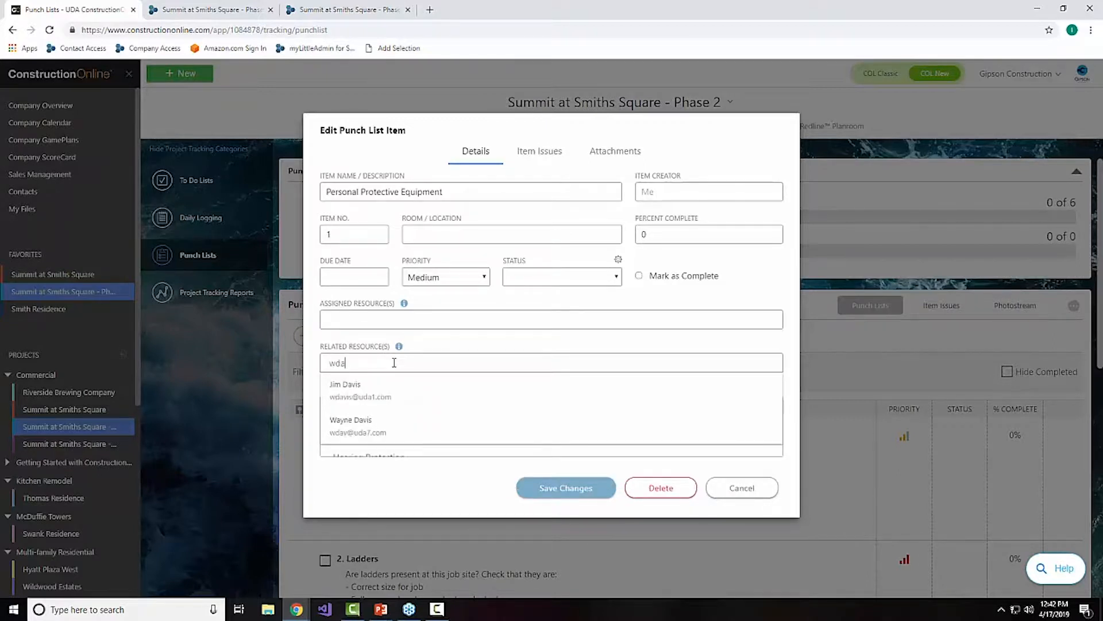
left_click(375, 385)
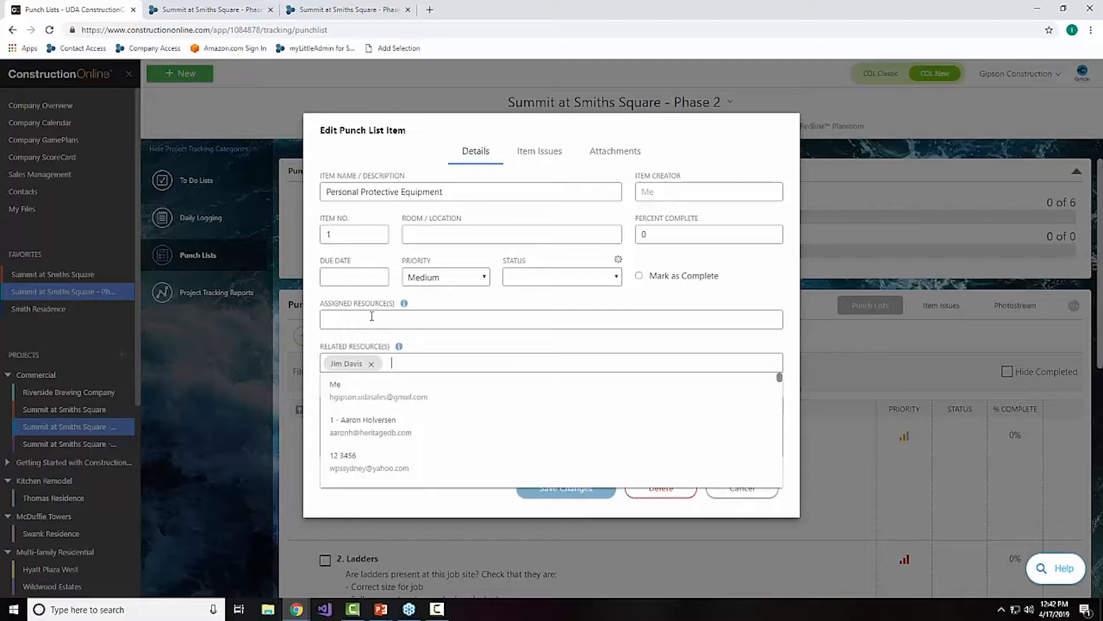
left_click(371, 317)
type("ian")
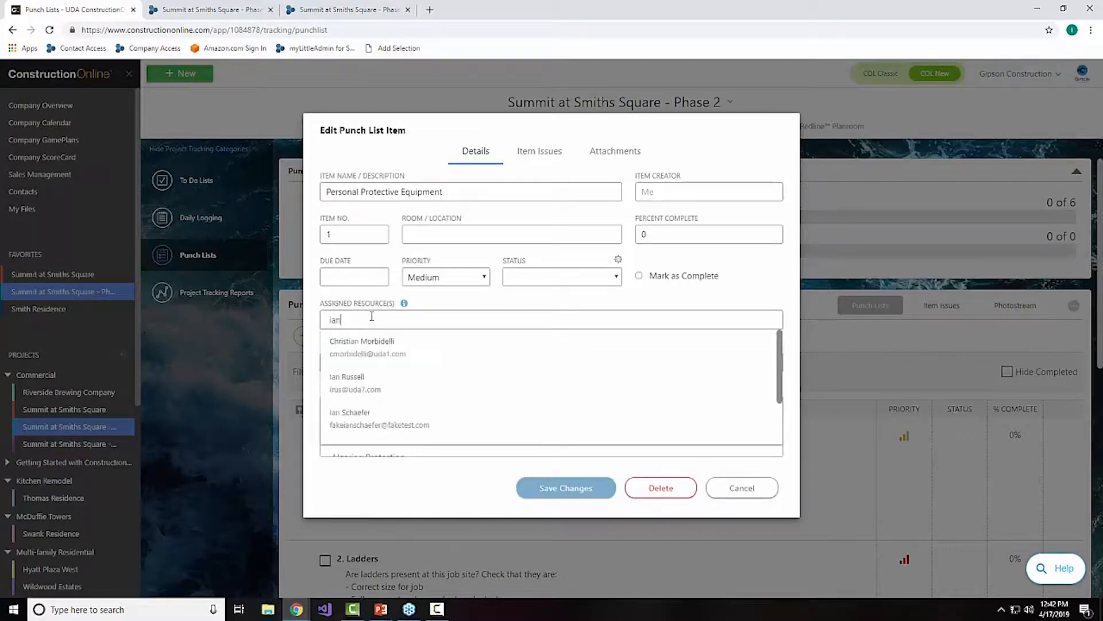
left_click(470, 415)
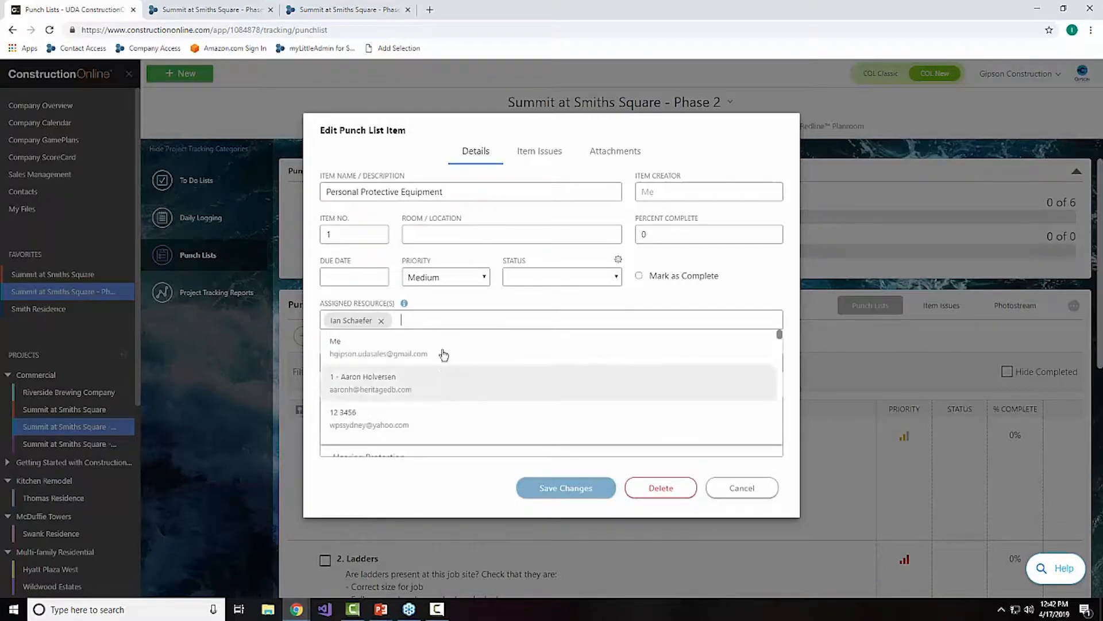
left_click(427, 305)
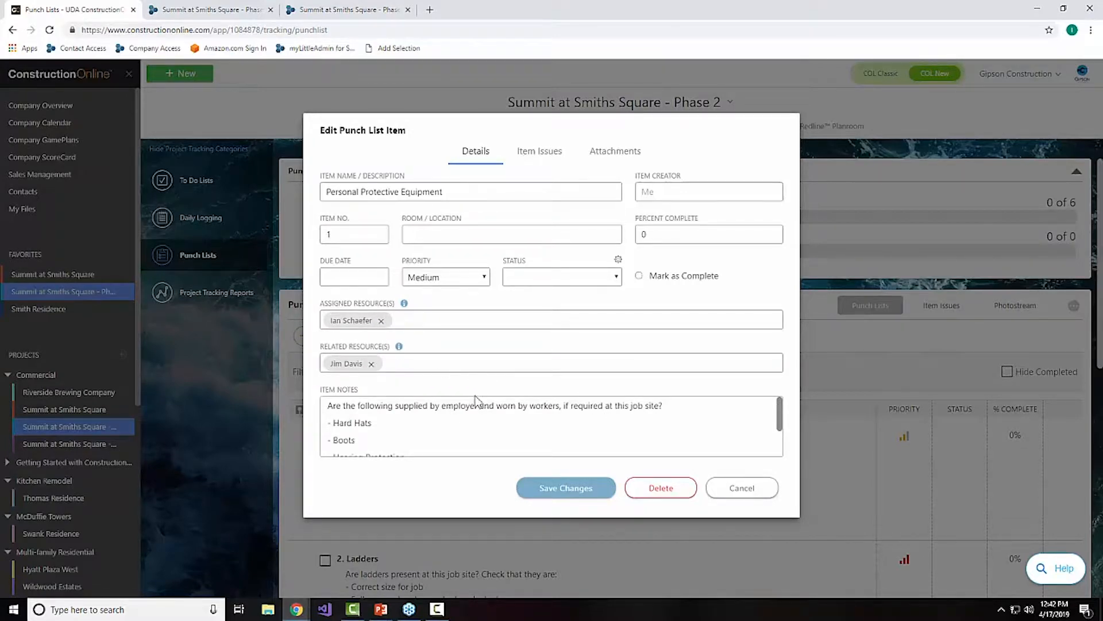
scroll(542, 419, "down", 3)
scroll(542, 419, "up", 3)
left_click(524, 489)
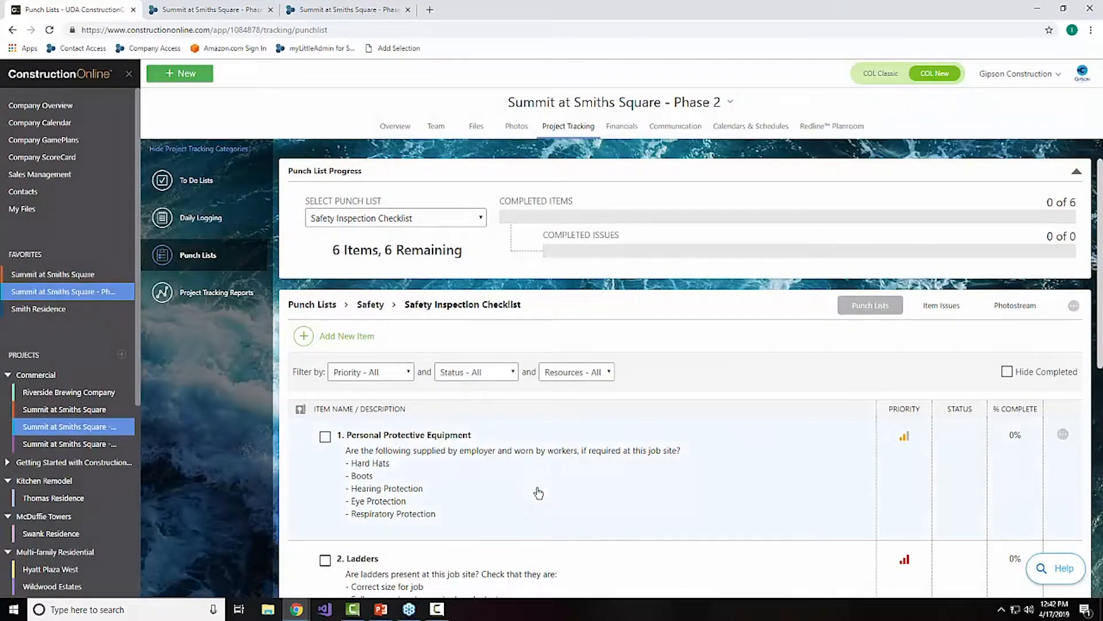
Step: Filter the checklist by the related resource and by the assigned resource in turn, and reset the filter to all resources
left_click(574, 372)
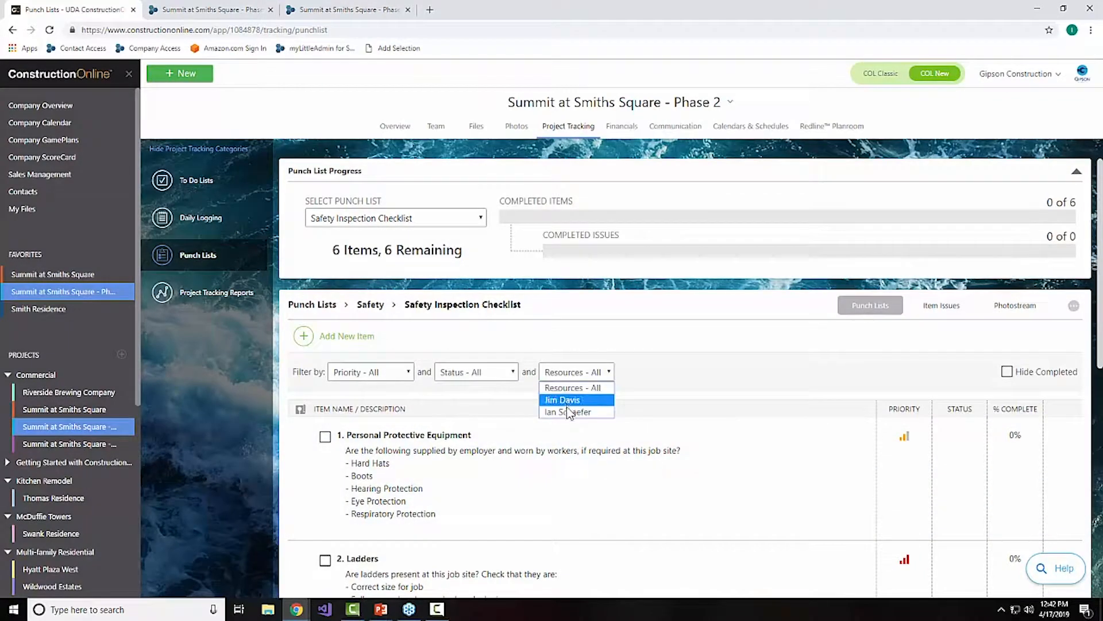
left_click(566, 402)
left_click(570, 374)
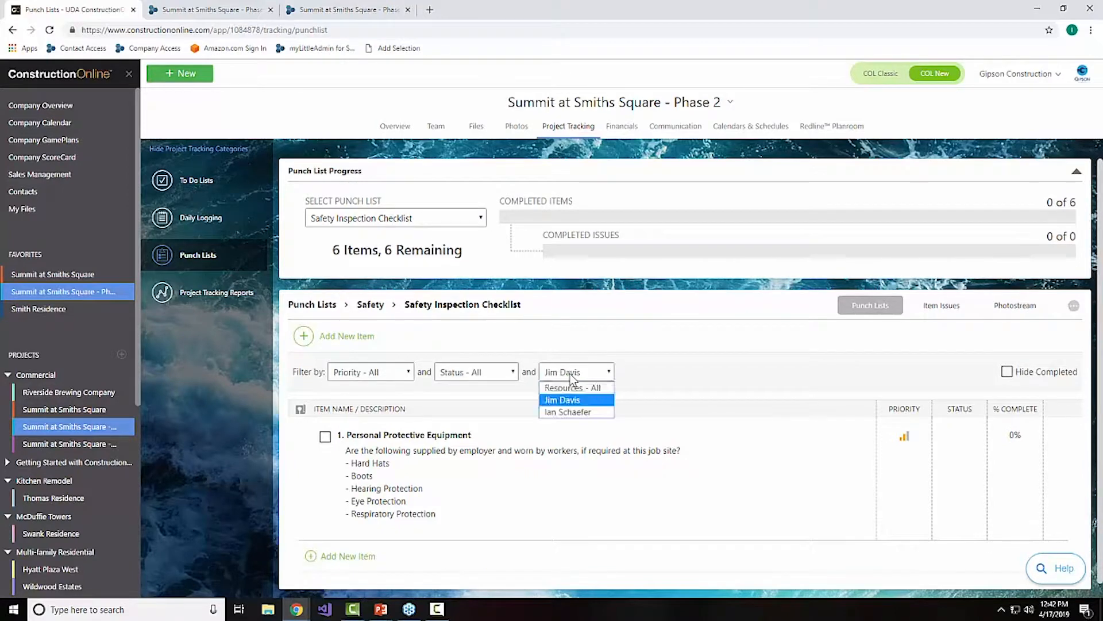
left_click(572, 412)
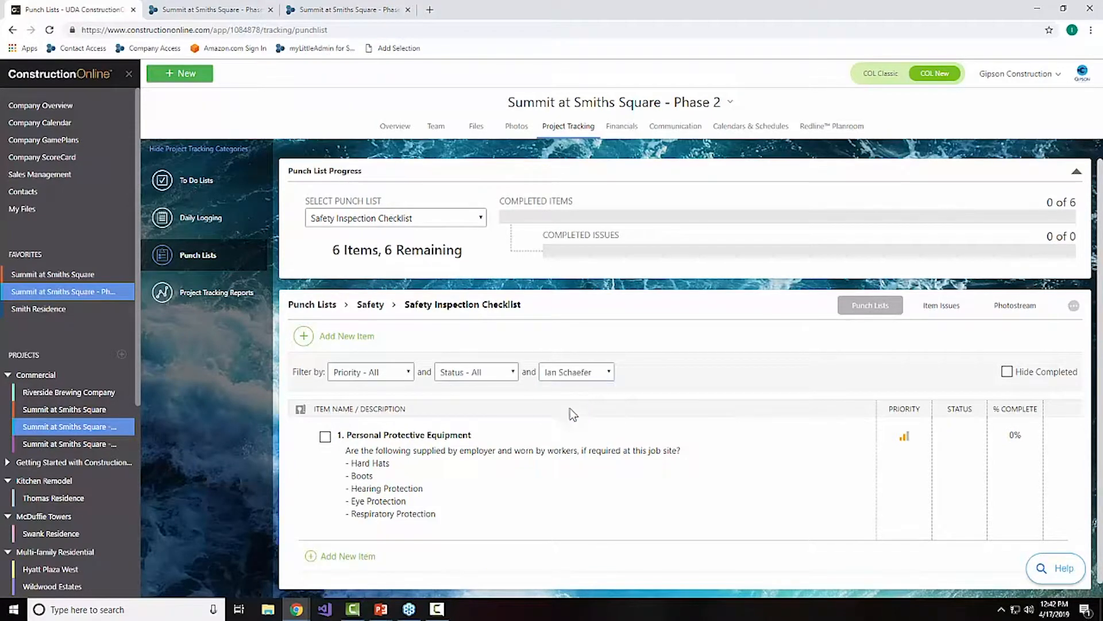
left_click(570, 374)
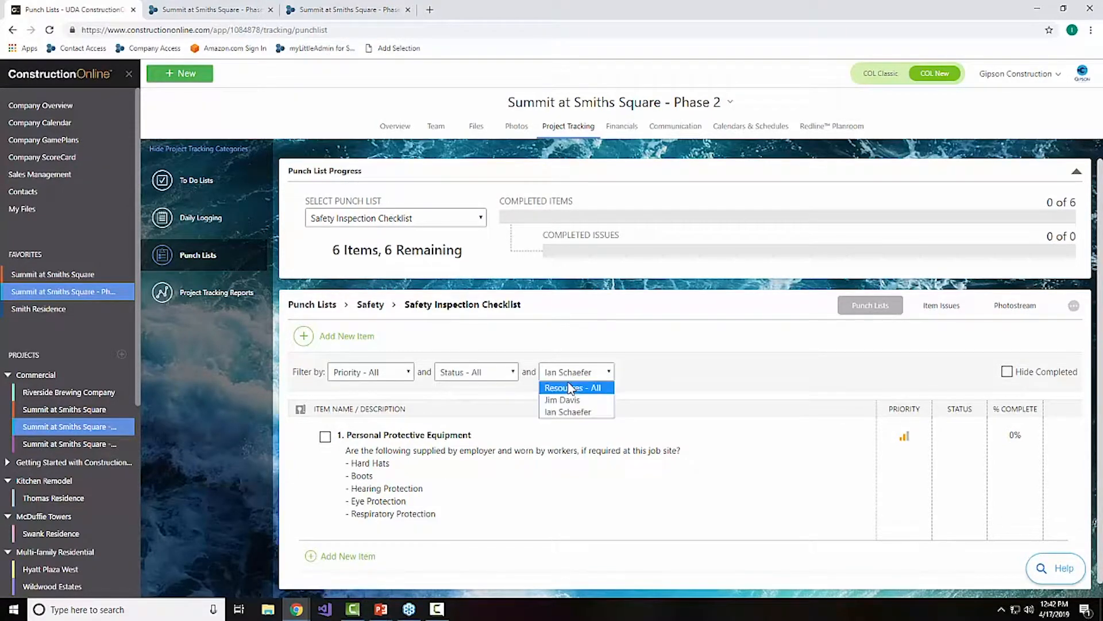
left_click(569, 384)
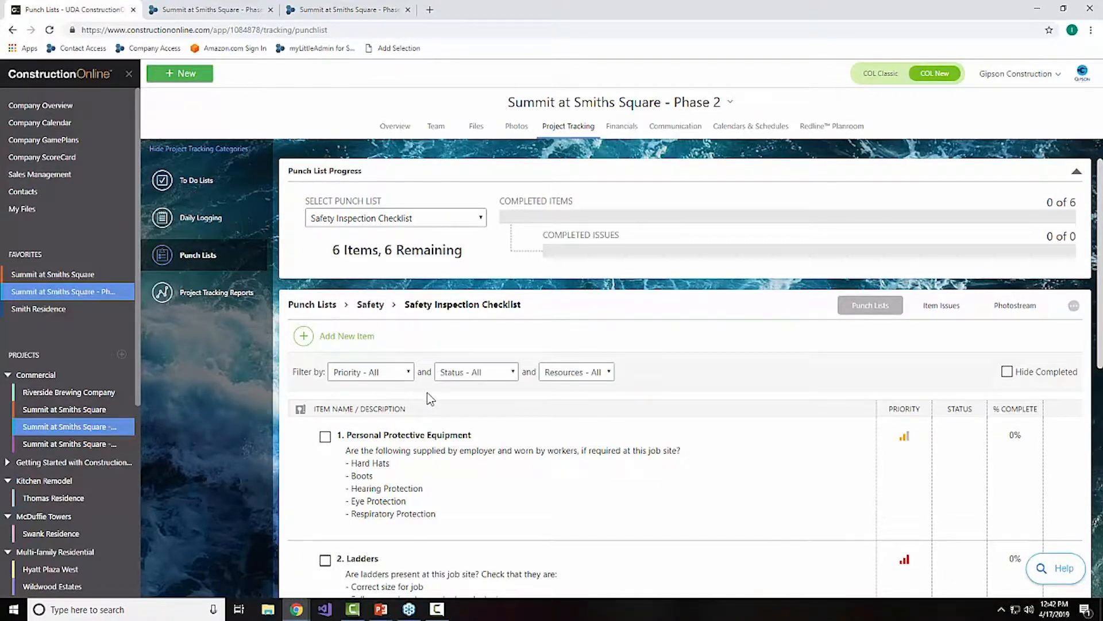
Step: Review the Safety Inspection Checklist items from Personal Protective Equipment through Excavations, and check the actions available for the first item
scroll(436, 392, "down", 2)
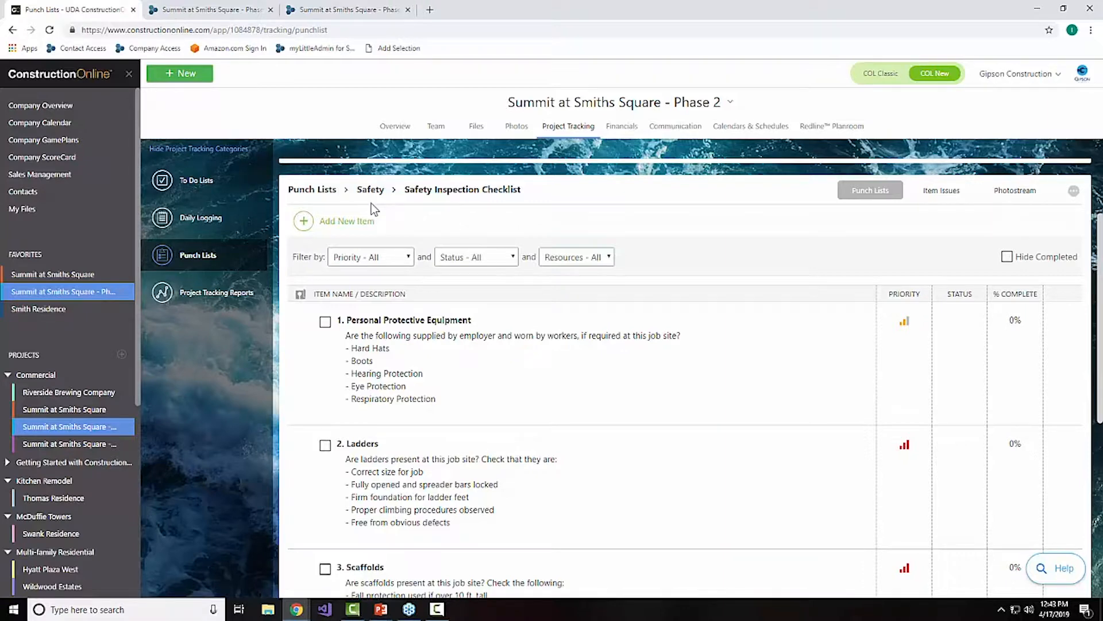
scroll(497, 360, "down", 1)
scroll(565, 448, "down", 1)
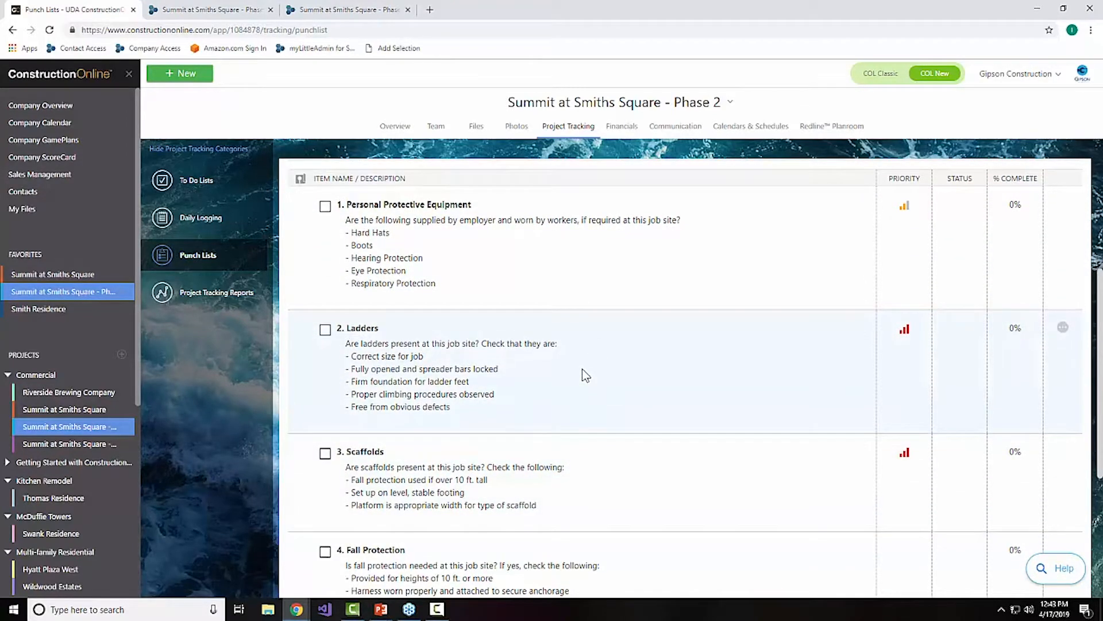
scroll(581, 368, "down", 4)
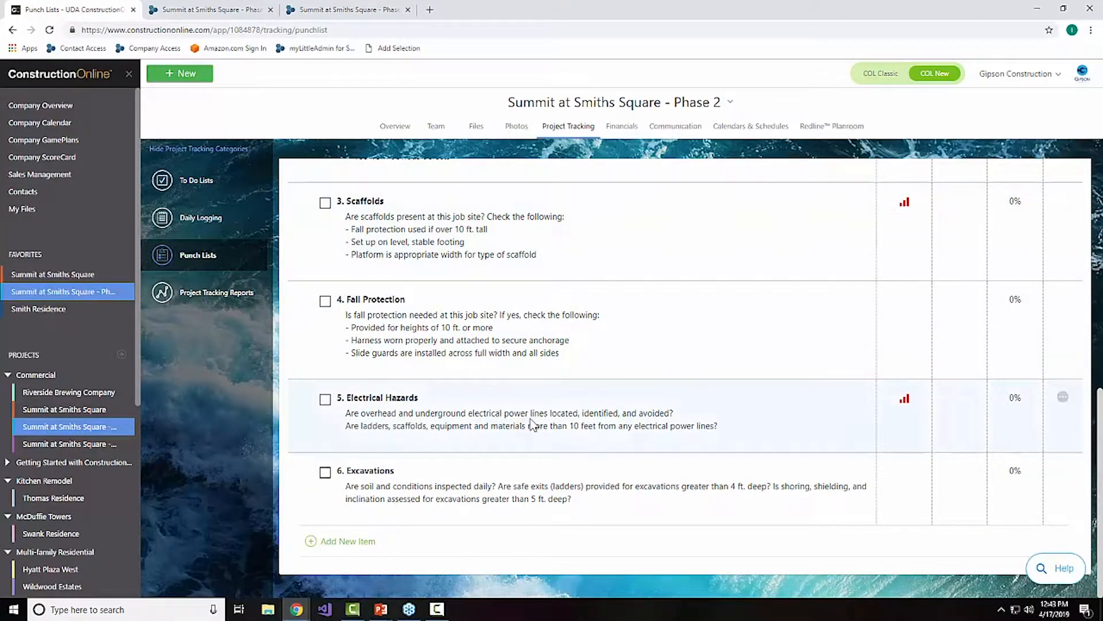
scroll(530, 419, "up", 6)
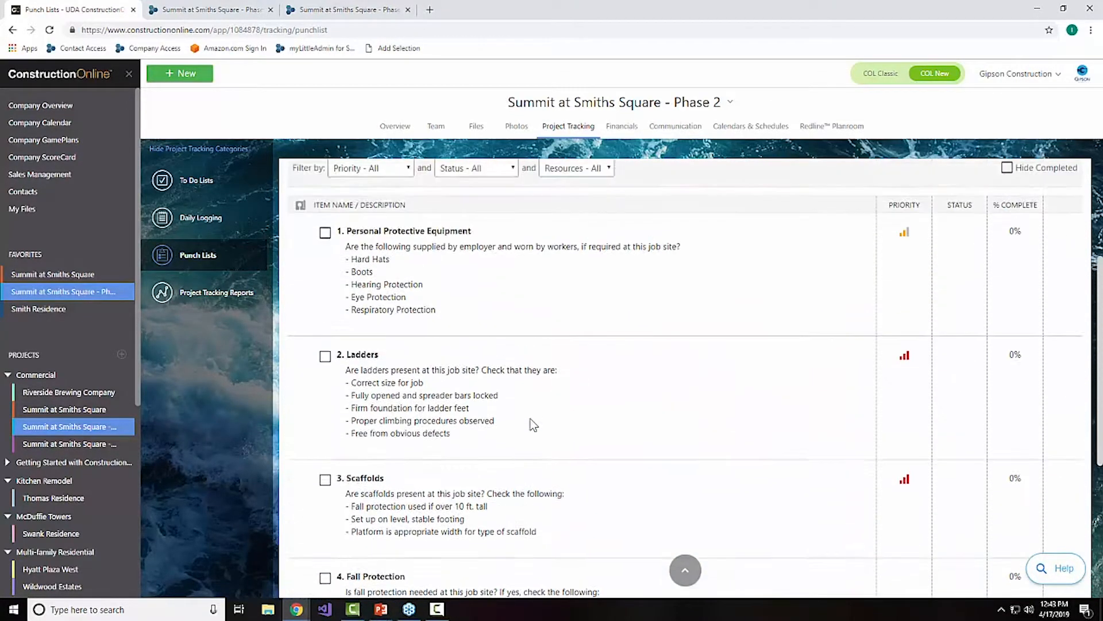
scroll(530, 424, "up", 2)
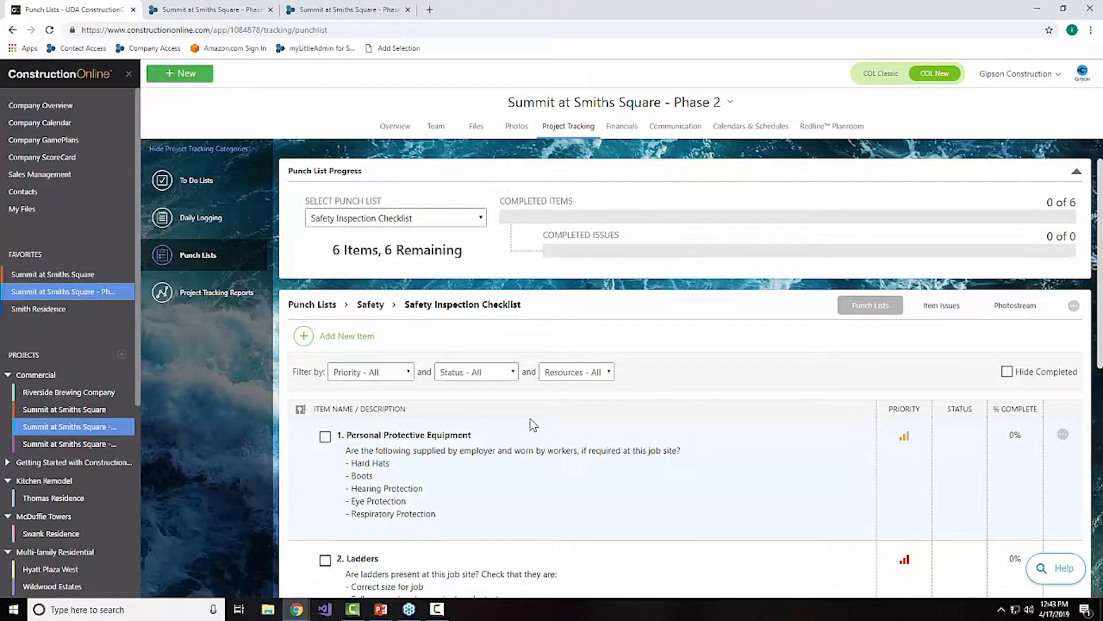
right_click(506, 446)
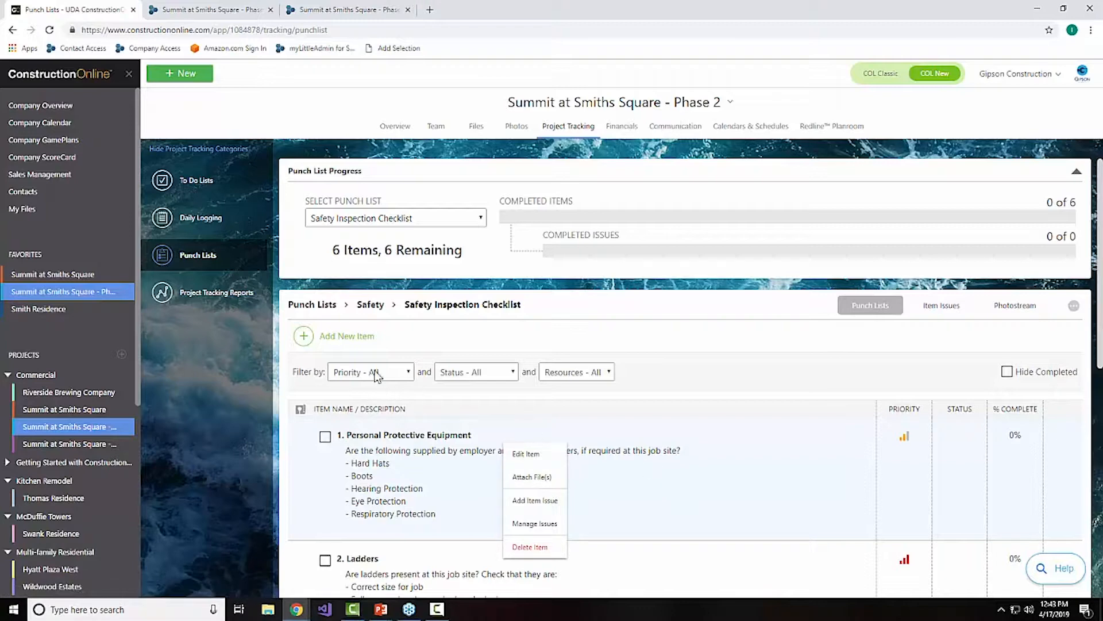
Step: Return to the main punch lists and review the Electrical Rough list in the Inspections folder
left_click(374, 307)
left_click(330, 307)
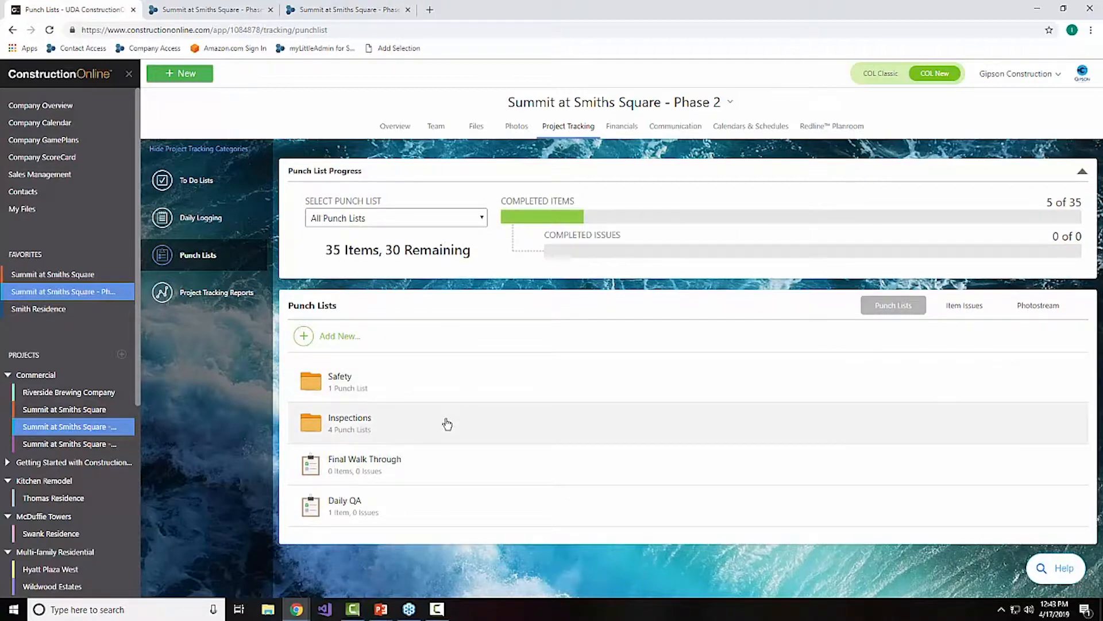
left_click(425, 424)
left_click(404, 387)
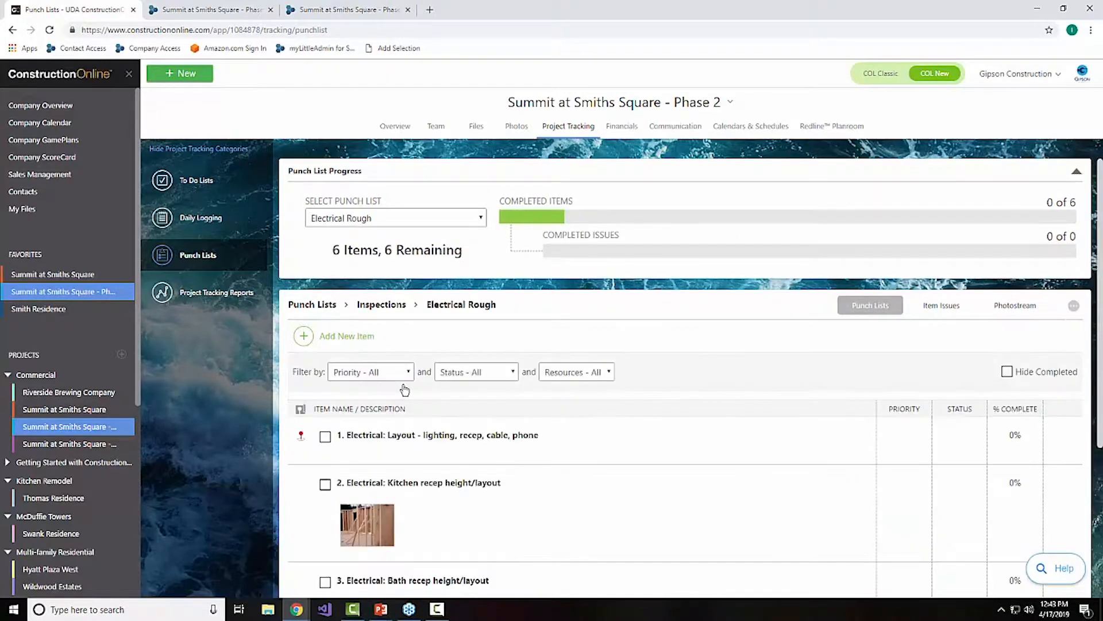
scroll(560, 401, "down", 2)
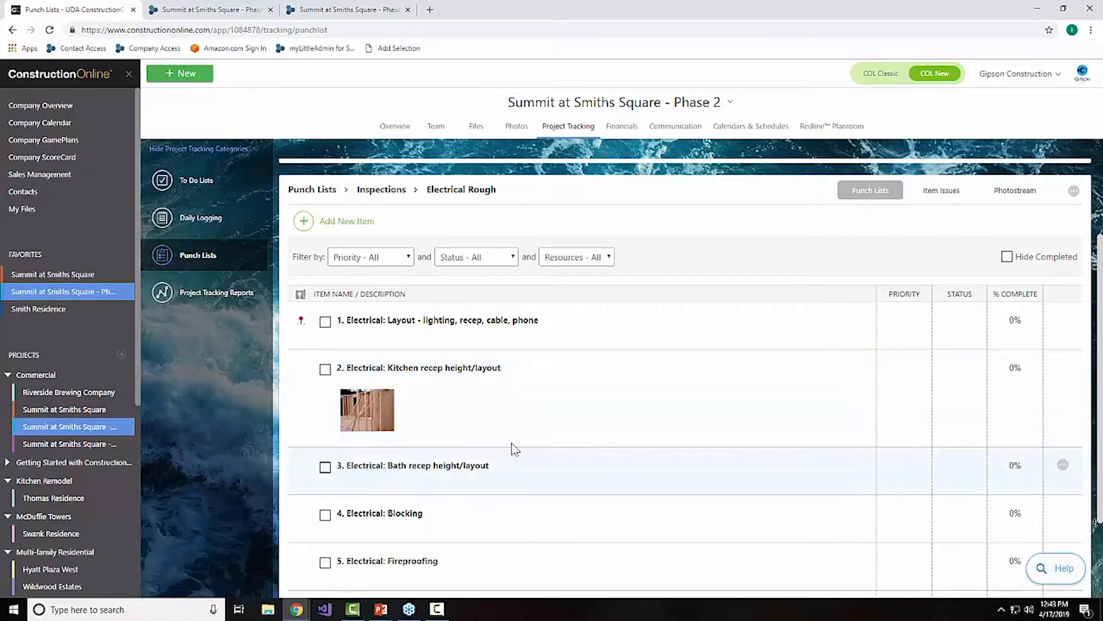
scroll(504, 424, "up", 2)
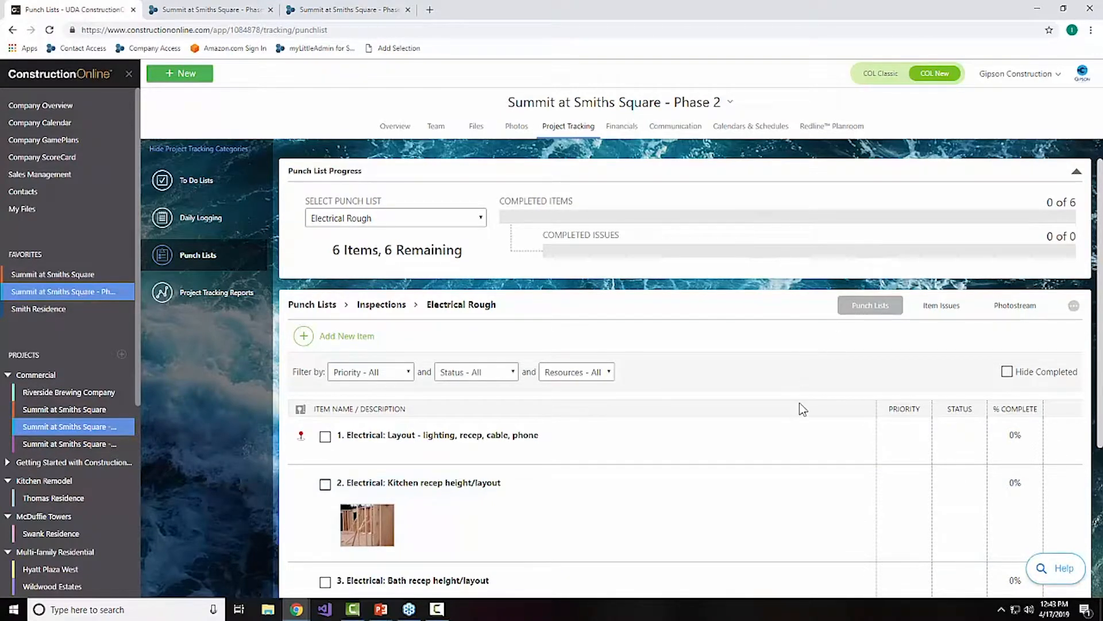
scroll(800, 407, "down", 2)
scroll(800, 406, "up", 2)
Step: Switch the punch list progress view through All Punch Lists and Daily QA to Electrical Rough
left_click(457, 220)
left_click(446, 231)
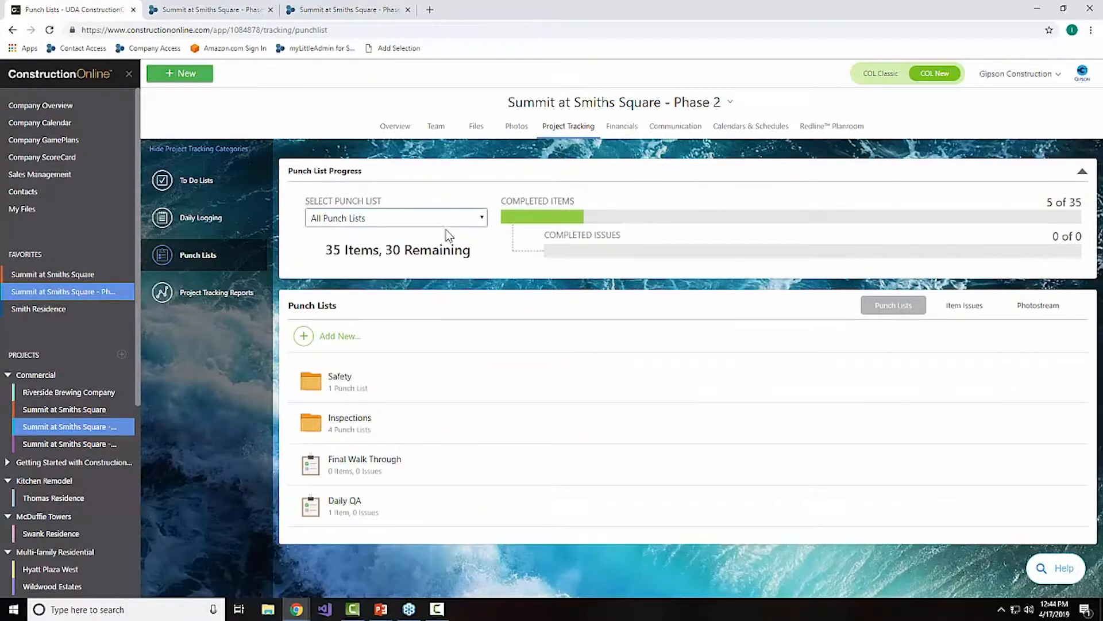
left_click(445, 222)
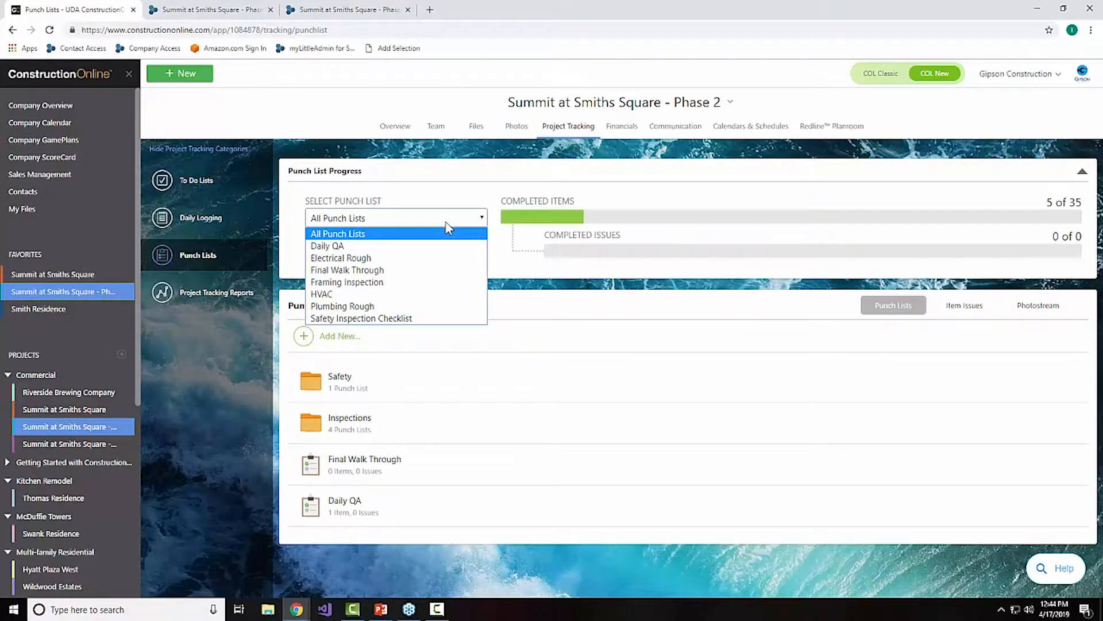
left_click(436, 246)
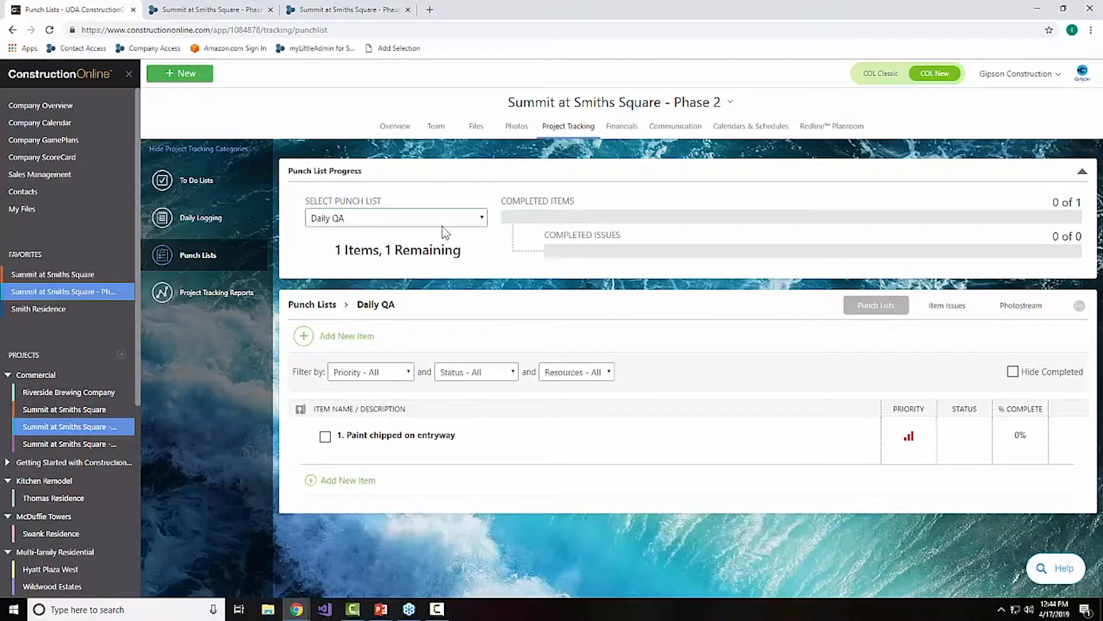
left_click(444, 219)
left_click(431, 260)
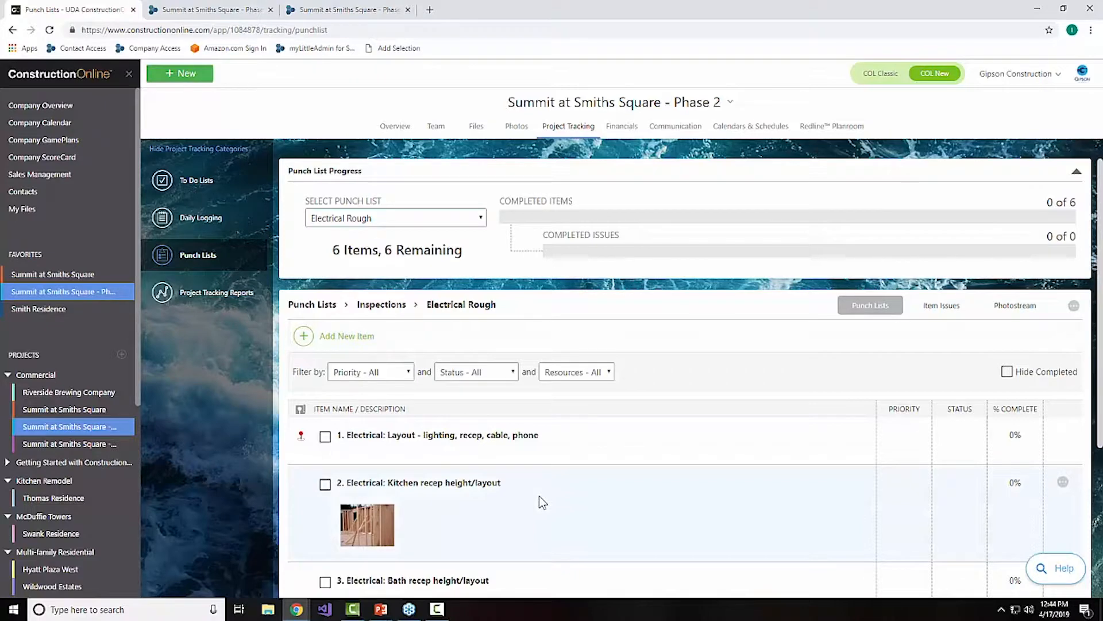
Step: Review the Electrical Rough items, open the layout item's pinned location in Redline Planroom, and return to the punch lists
scroll(539, 497, "down", 3)
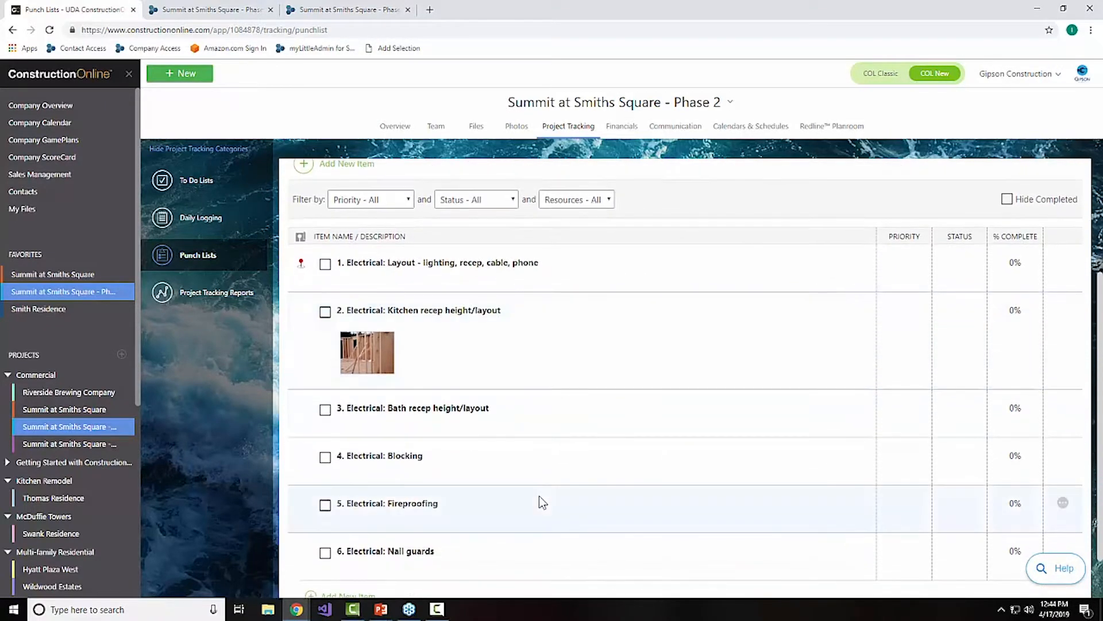
scroll(539, 495, "up", 3)
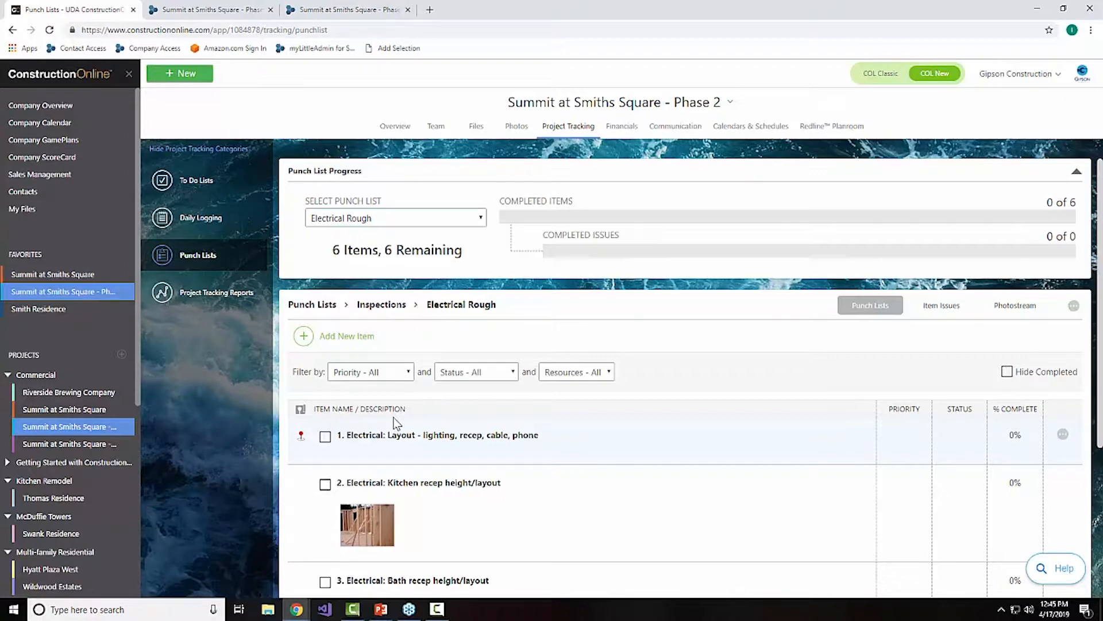
scroll(588, 442, "down", 2)
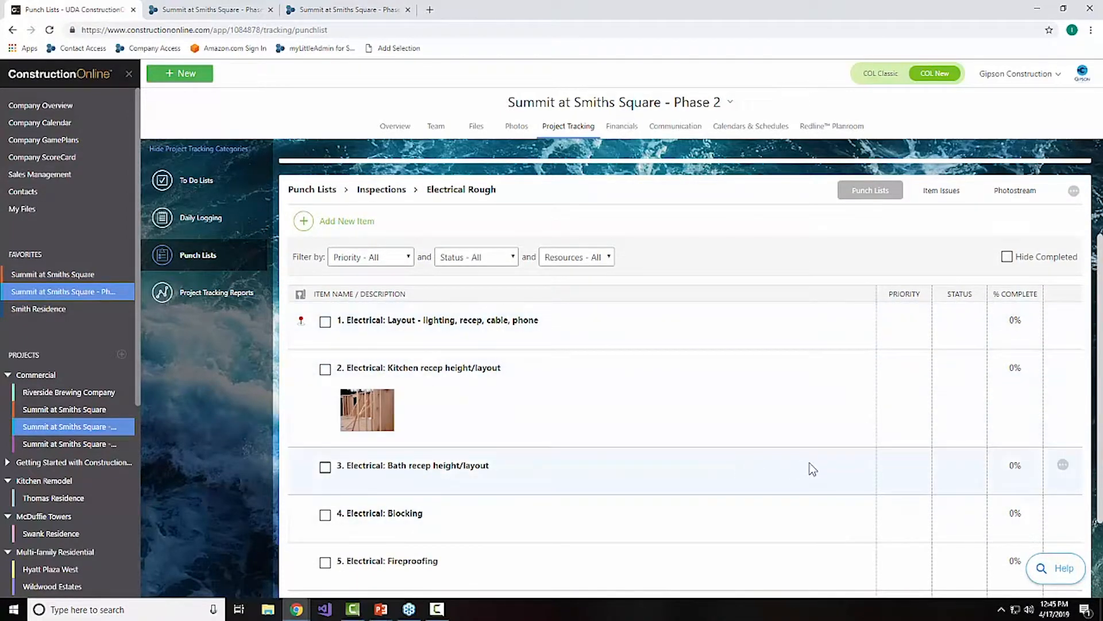
left_click(301, 324)
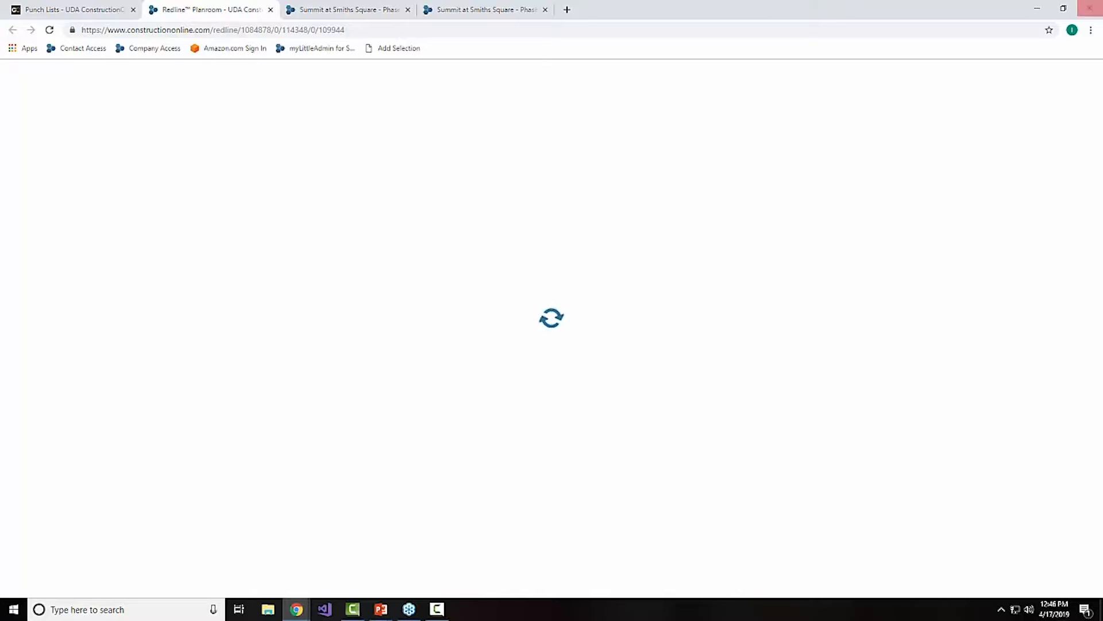
left_click(101, 11)
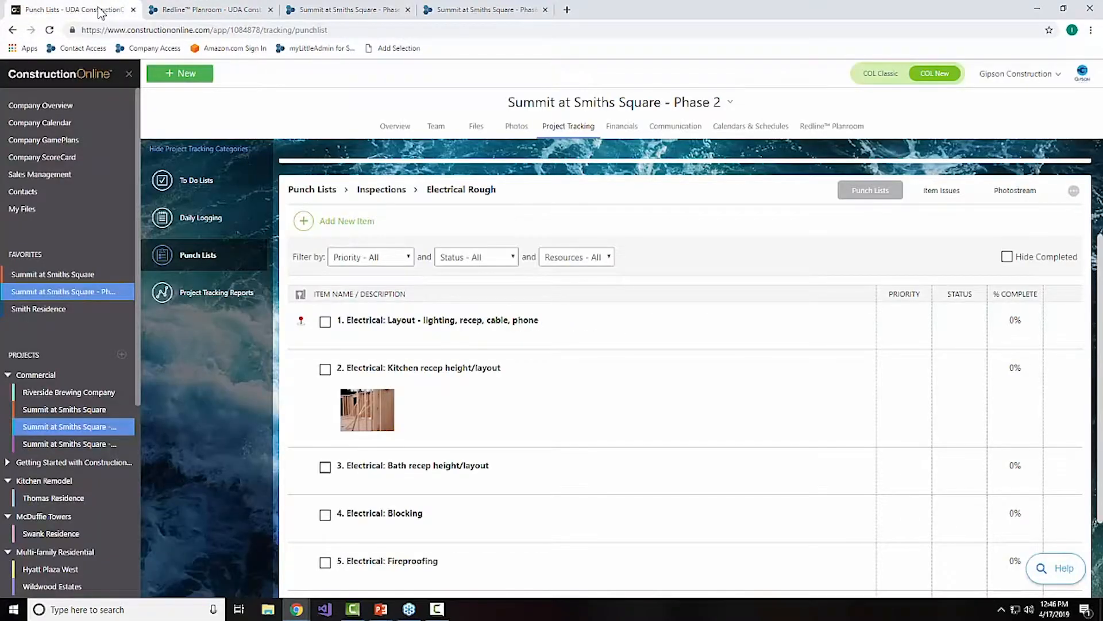
Step: View the project's to-do list and the Change Orders section under Financials
left_click(199, 189)
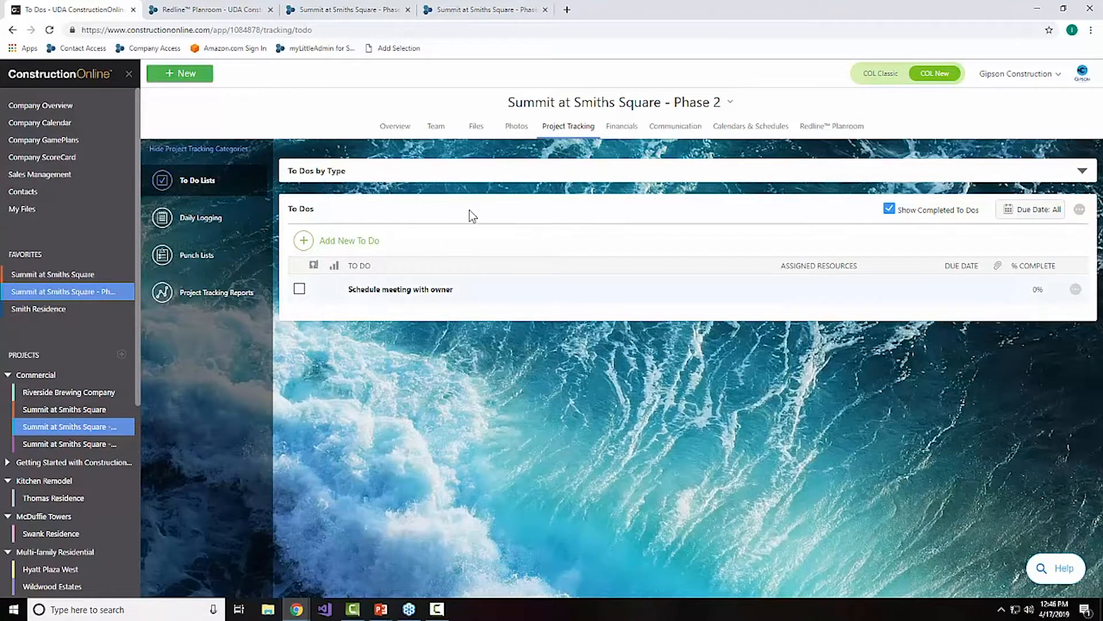
left_click(619, 131)
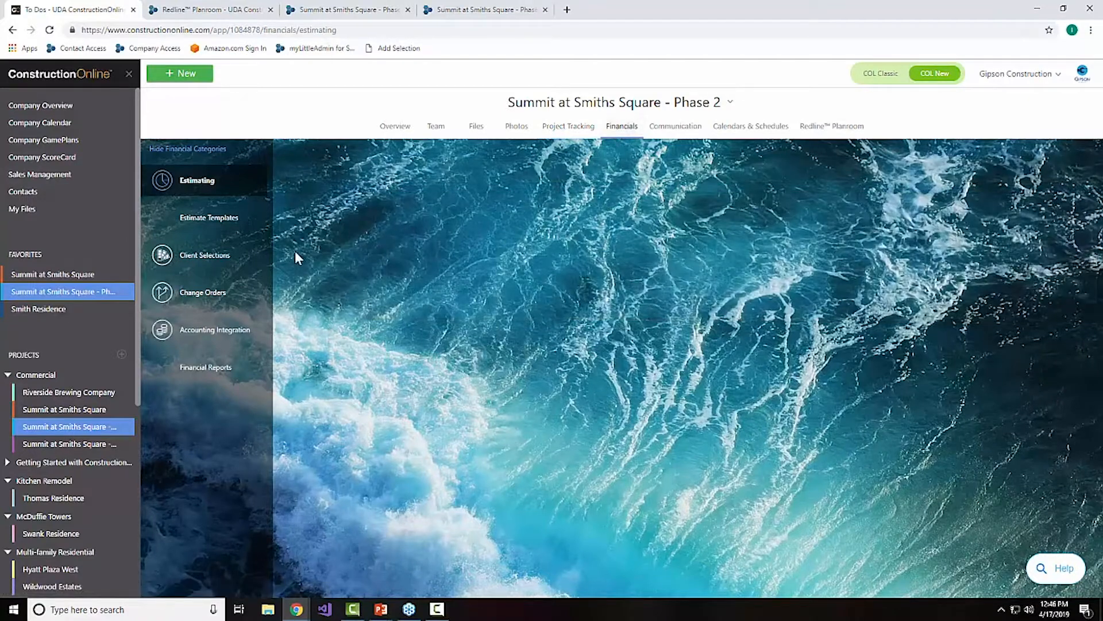
left_click(212, 298)
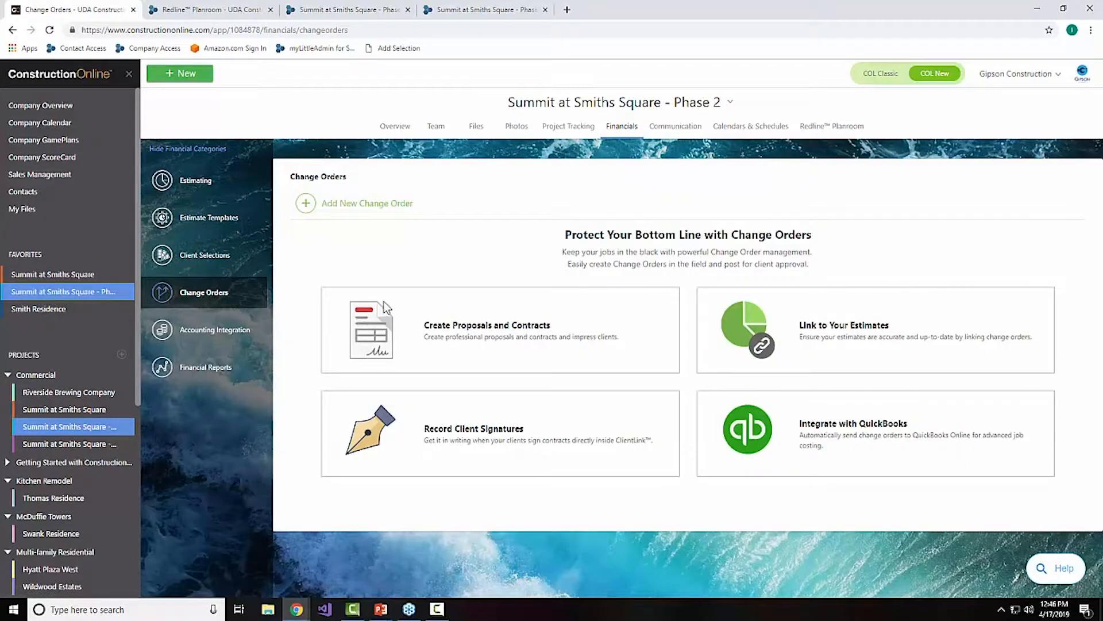
Step: Switch to Redline Planroom and review the drawing's information and the Electrical: Layout punch item pinned on the sheet
left_click(212, 11)
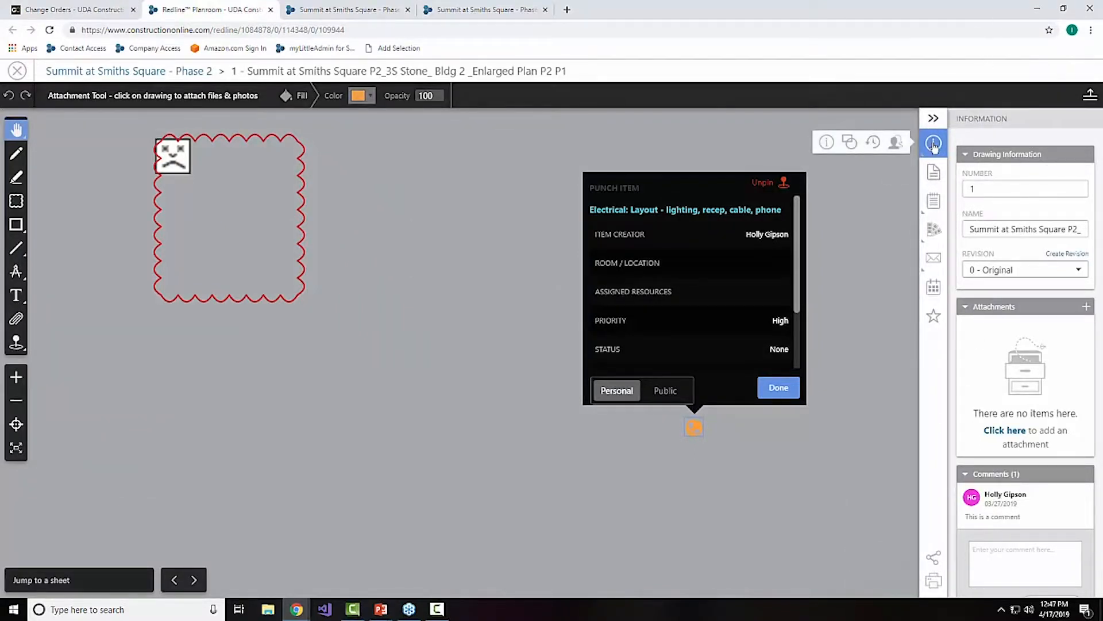
scroll(1077, 353, "down", 2)
scroll(1076, 353, "down", 5)
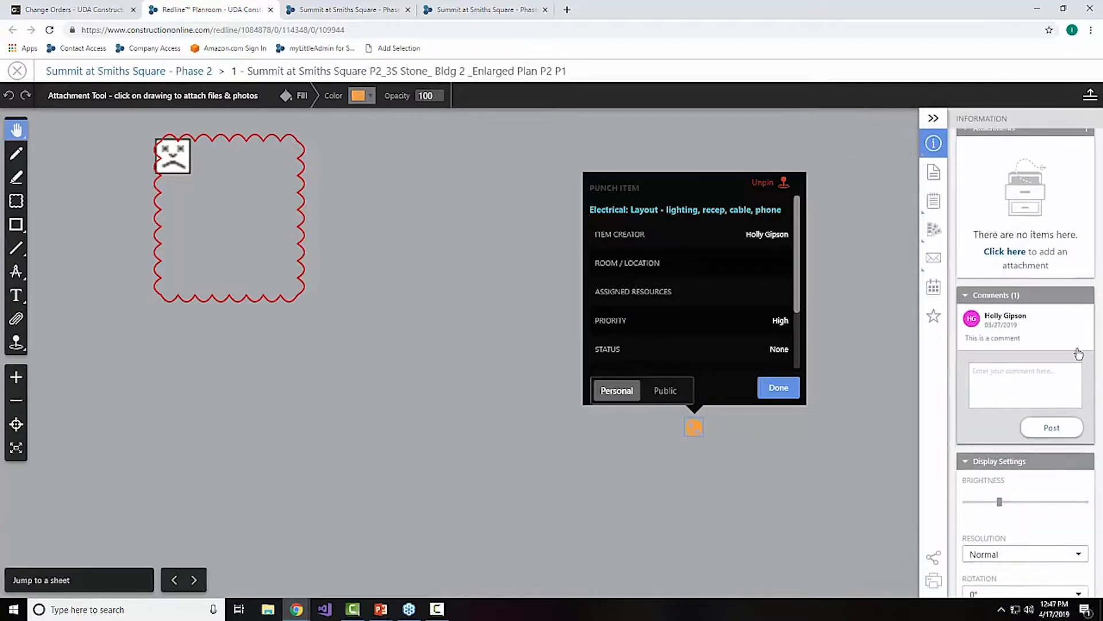
left_click(1075, 448)
left_click(1026, 460)
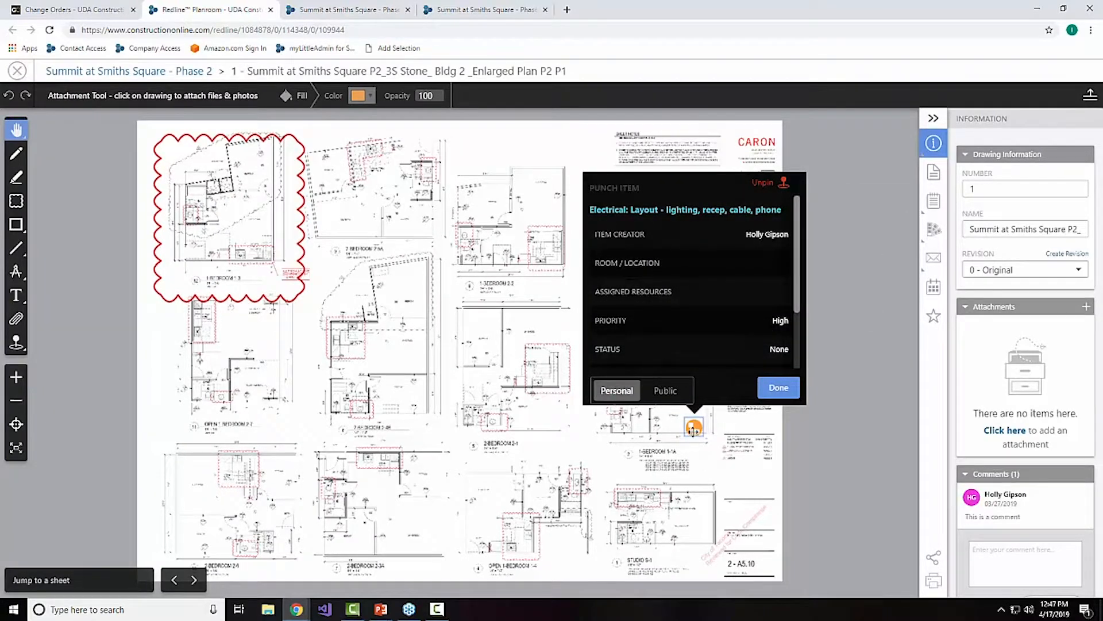
left_click(799, 385)
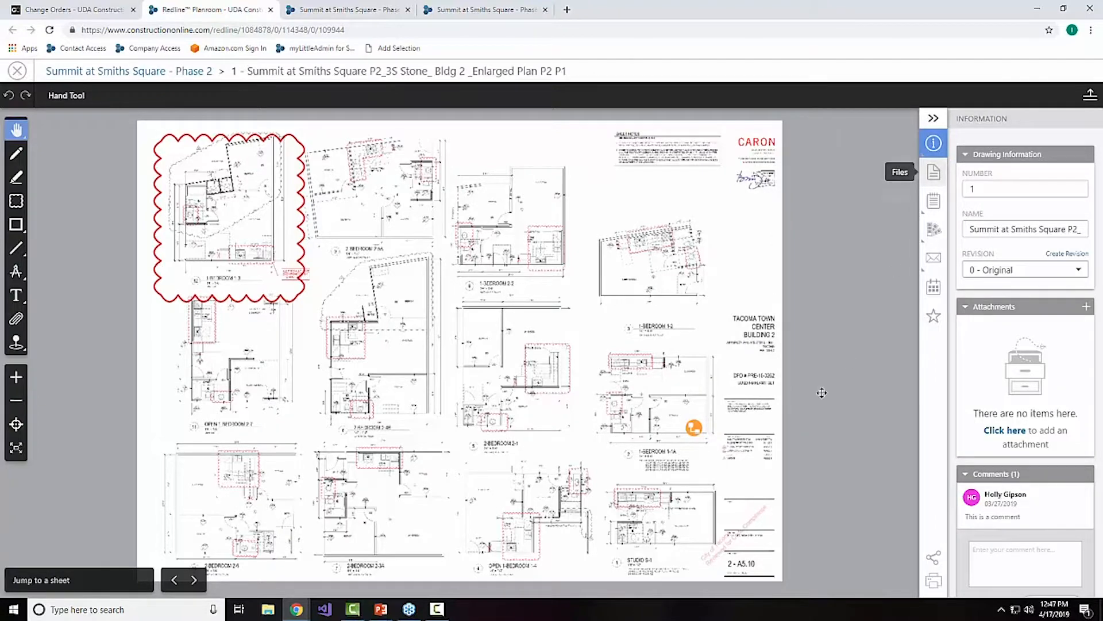
left_click(694, 429)
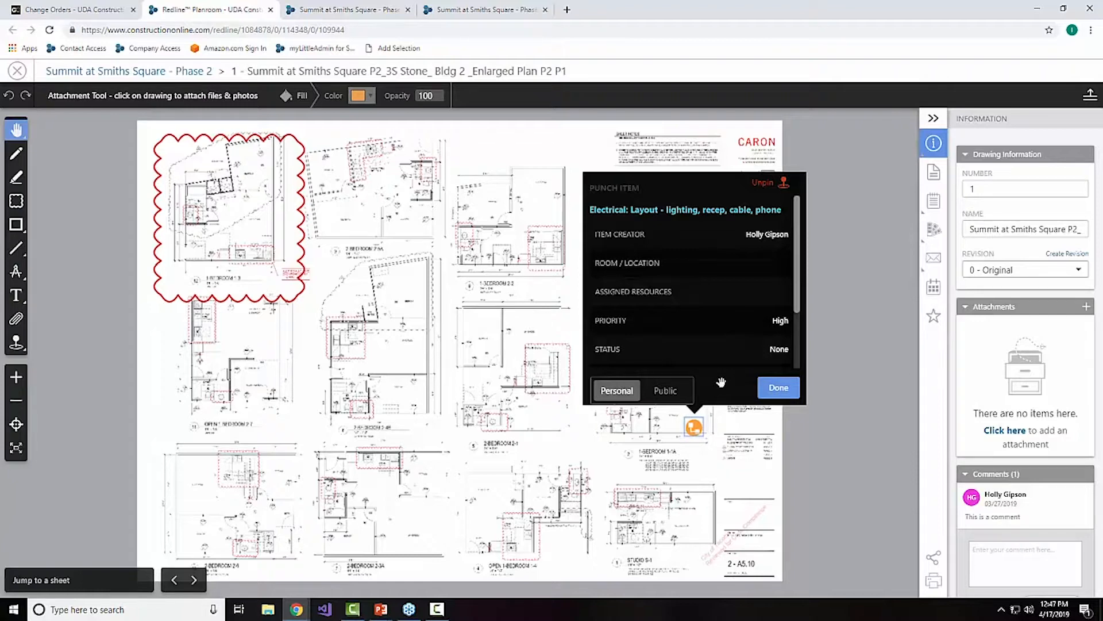
left_click(786, 401)
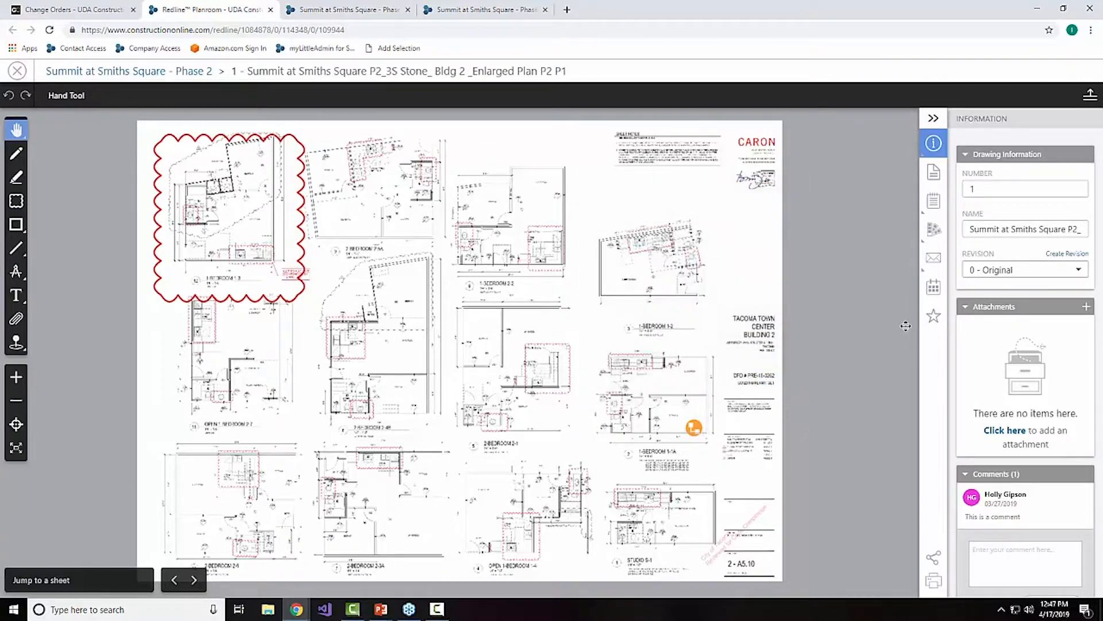
Step: Pin Electrical: Kitchen recep height/layout from the Electrical Rough list in Inspections onto the second-column, middle-row floor plan
mouse_move(923, 252)
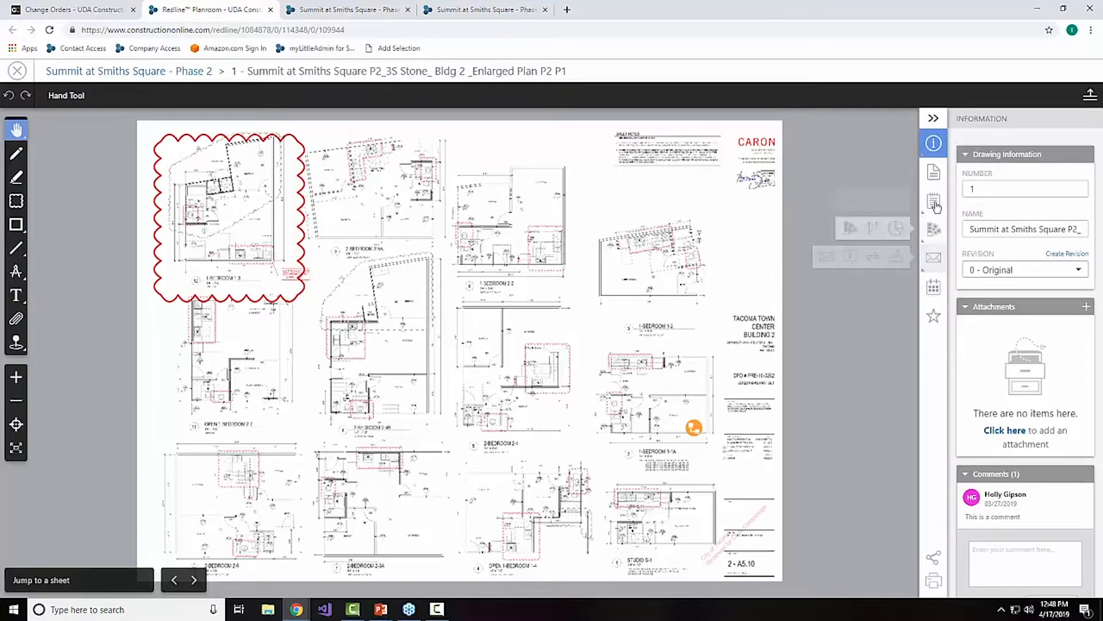
mouse_move(934, 201)
left_click(891, 205)
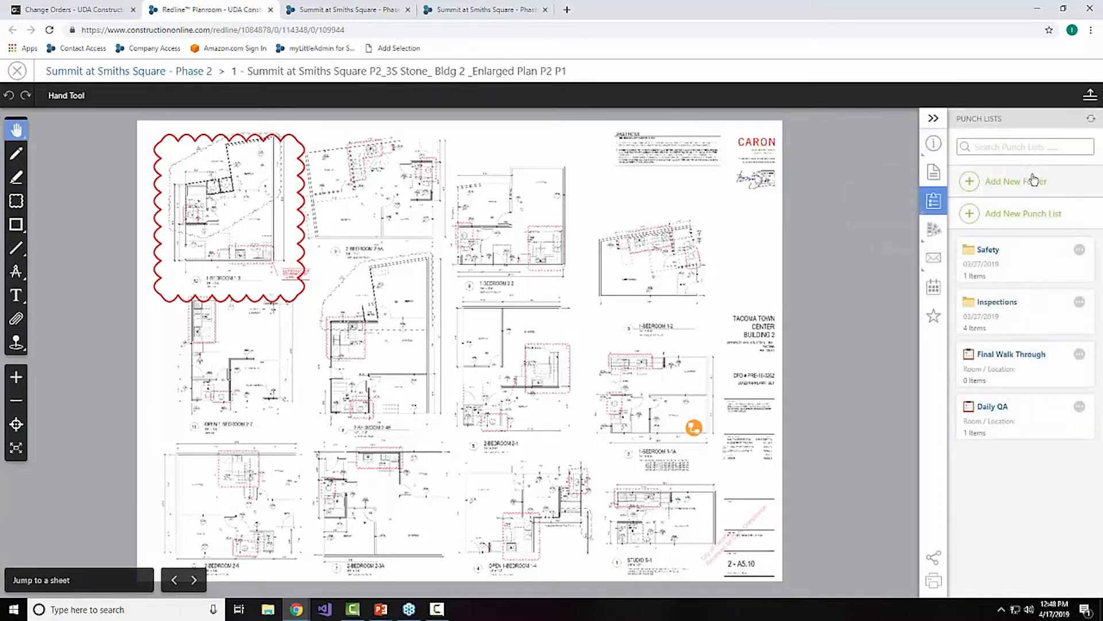
left_click(1000, 305)
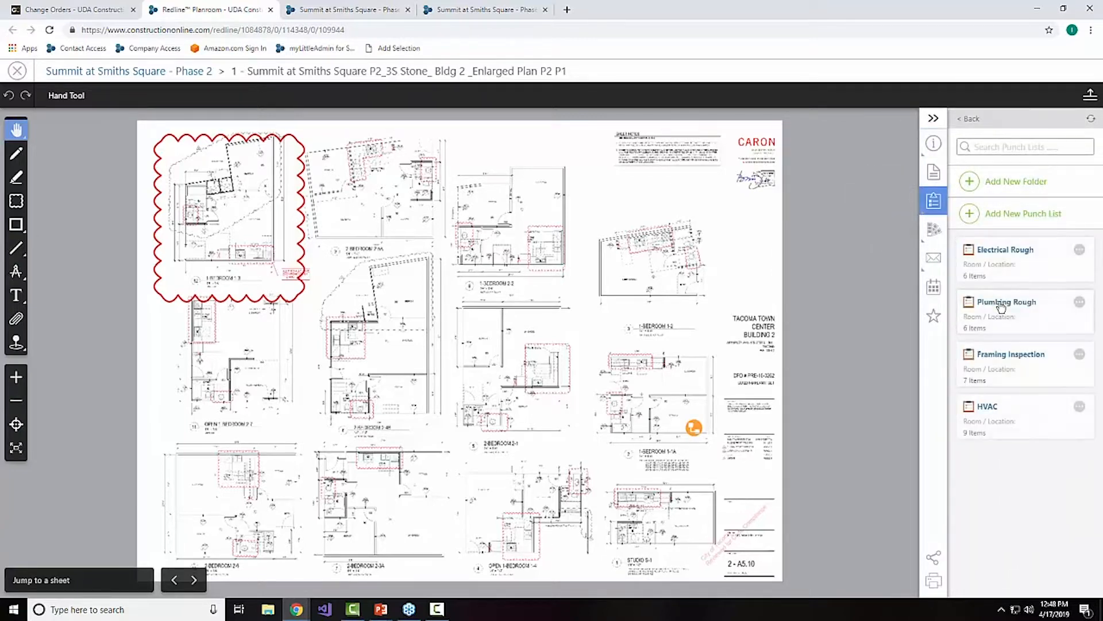
left_click(1002, 257)
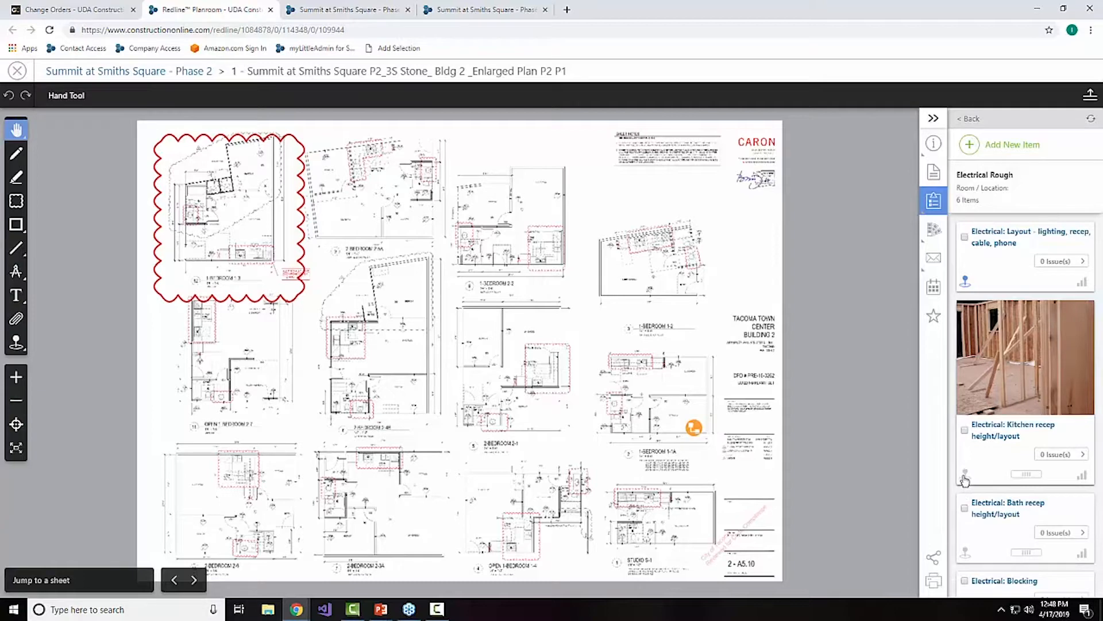
mouse_move(965, 478)
left_mouse_down()
mouse_move(656, 305)
mouse_move(460, 274)
mouse_move(394, 290)
left_mouse_up()
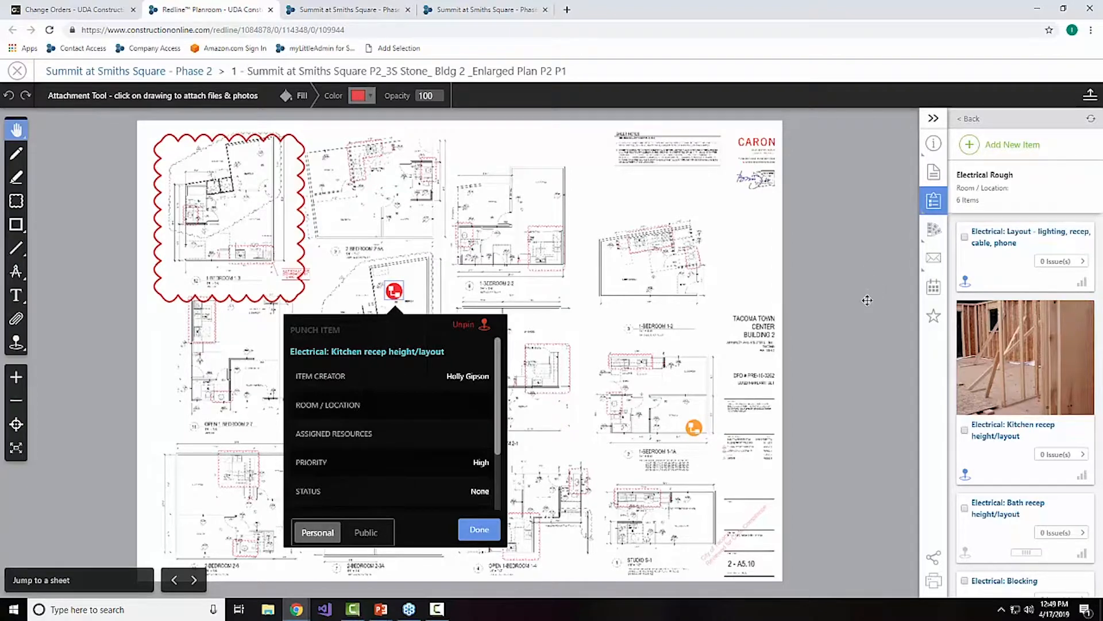
left_click(479, 529)
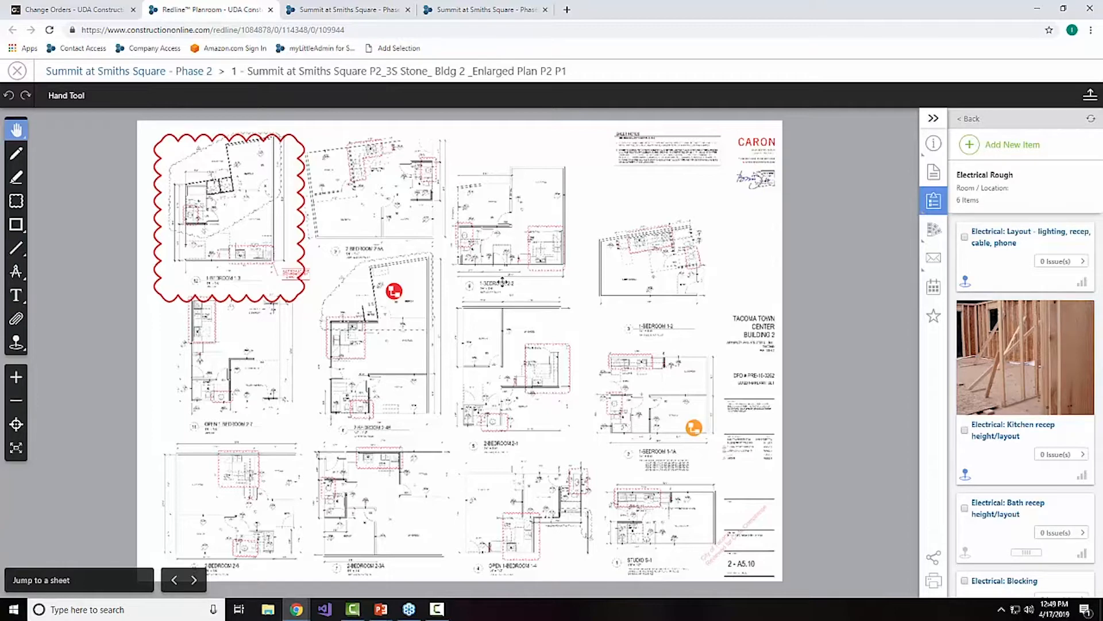
Step: Return from Redline Planroom to the project's punch lists under Project Tracking
left_click(39, 11)
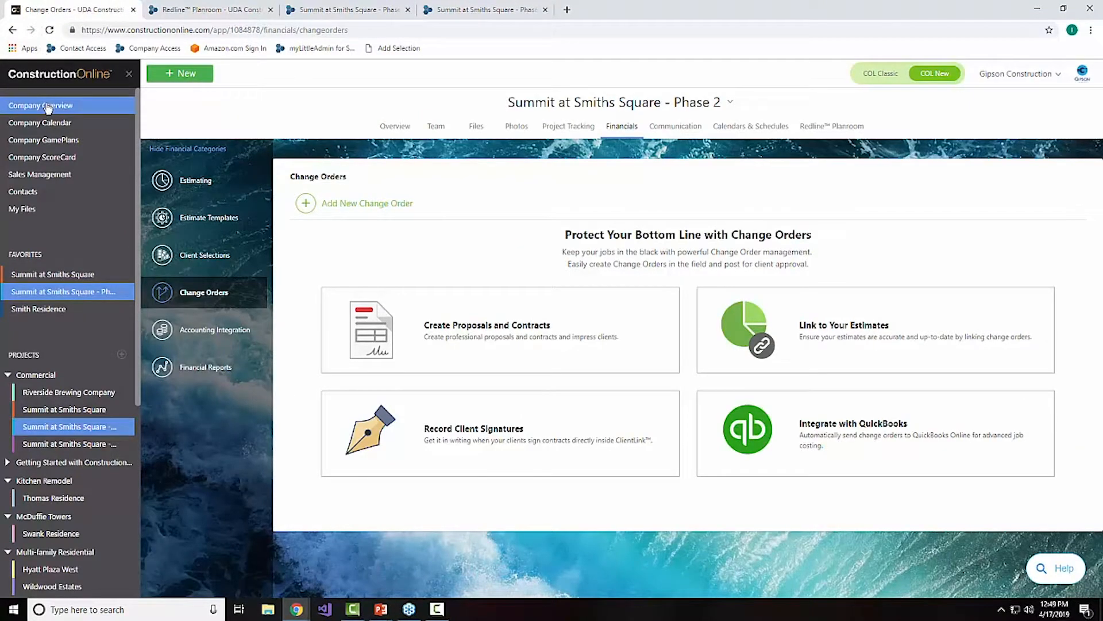
left_click(582, 130)
left_click(198, 255)
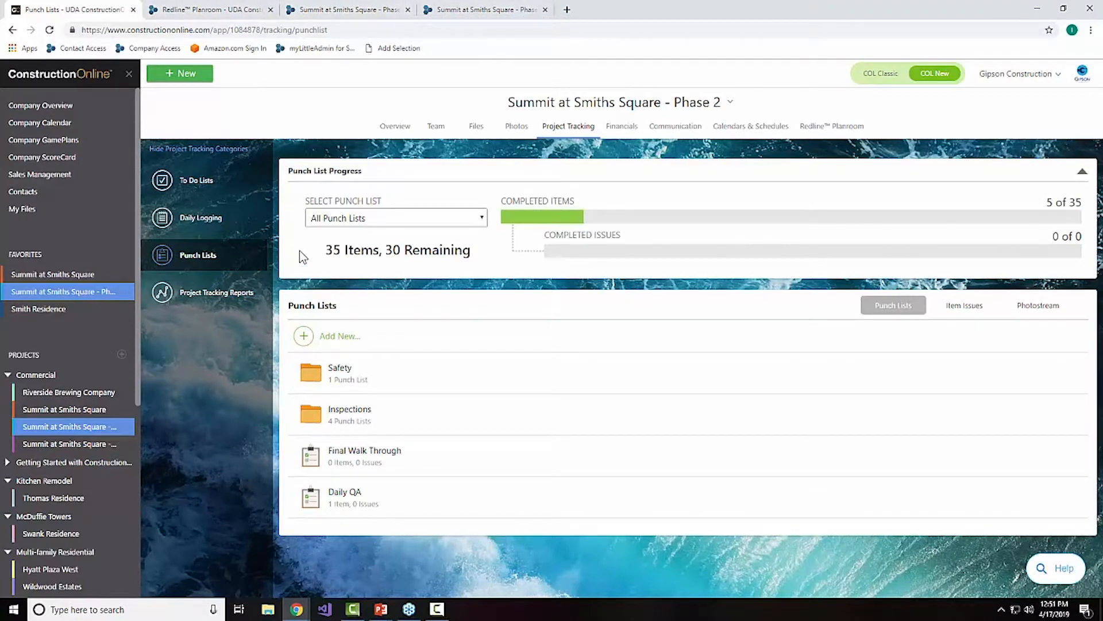
Step: Open the project's photostream and check its date range and contact filter options without applying any change
left_click(515, 126)
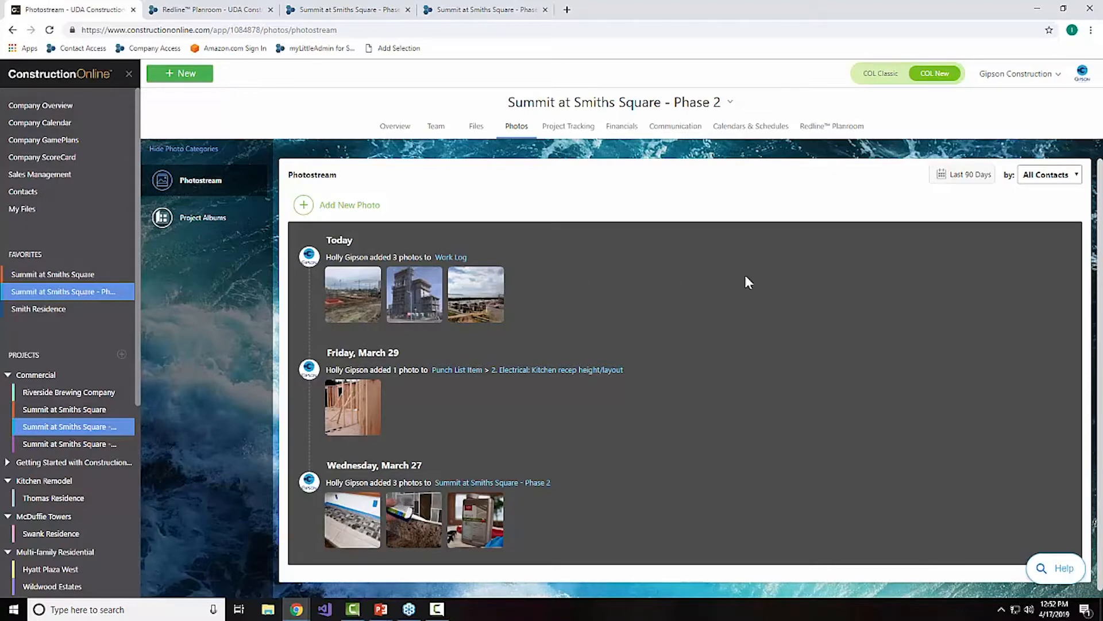
left_click(952, 179)
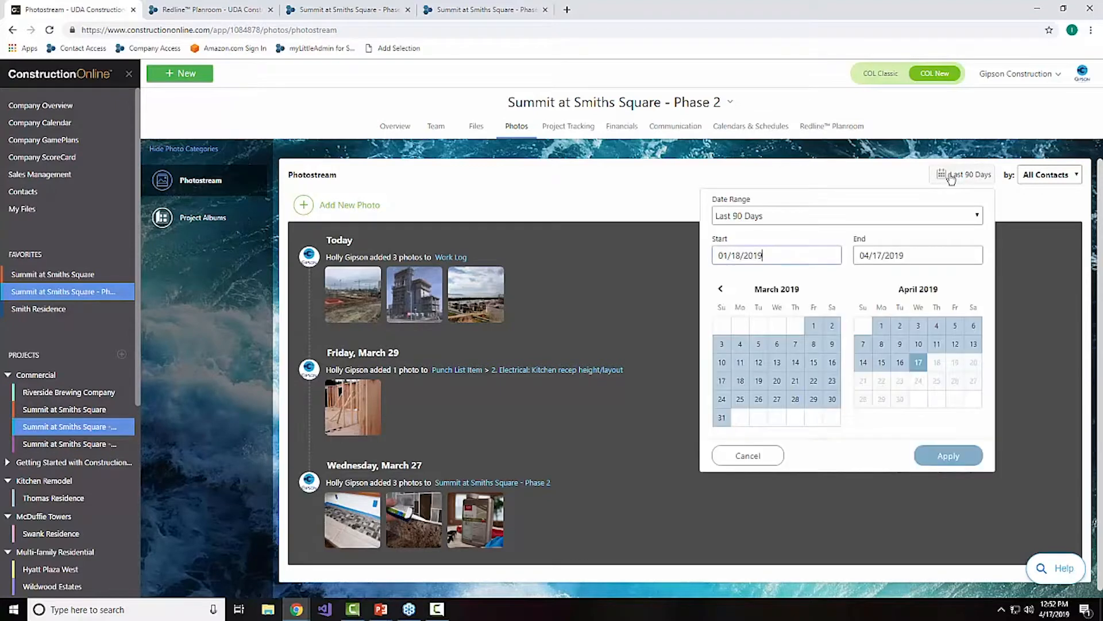
left_click(977, 216)
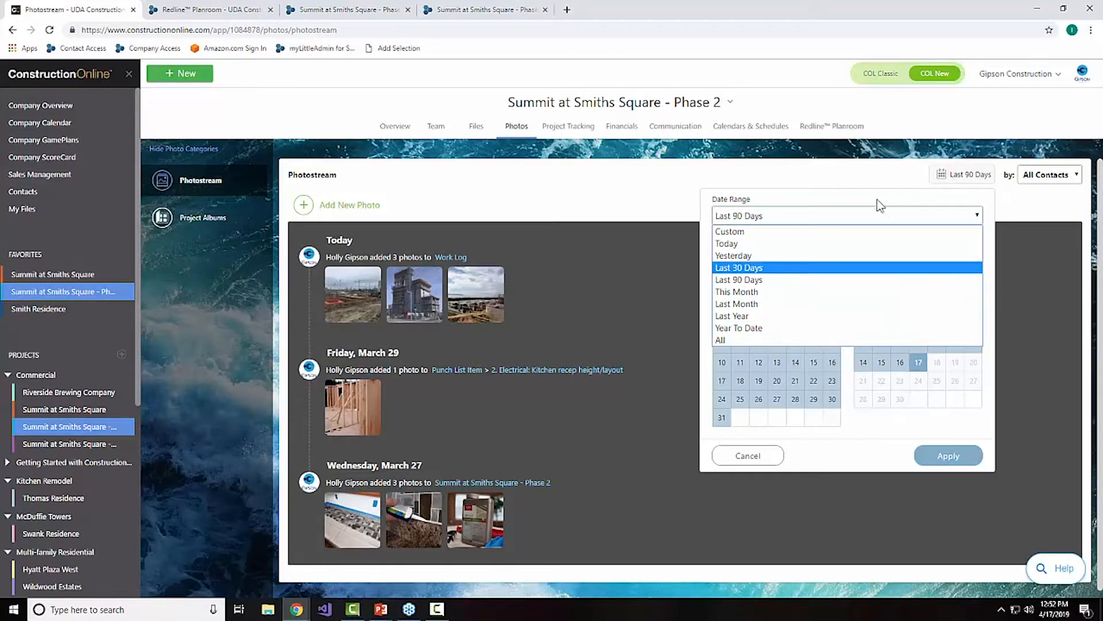
left_click(856, 199)
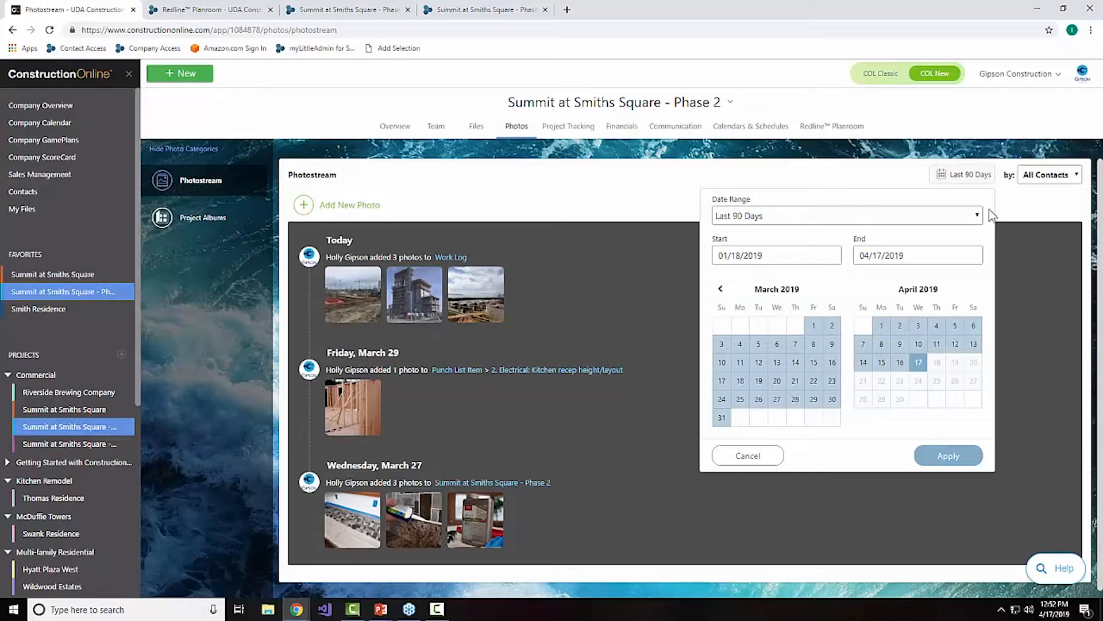
left_click(1031, 209)
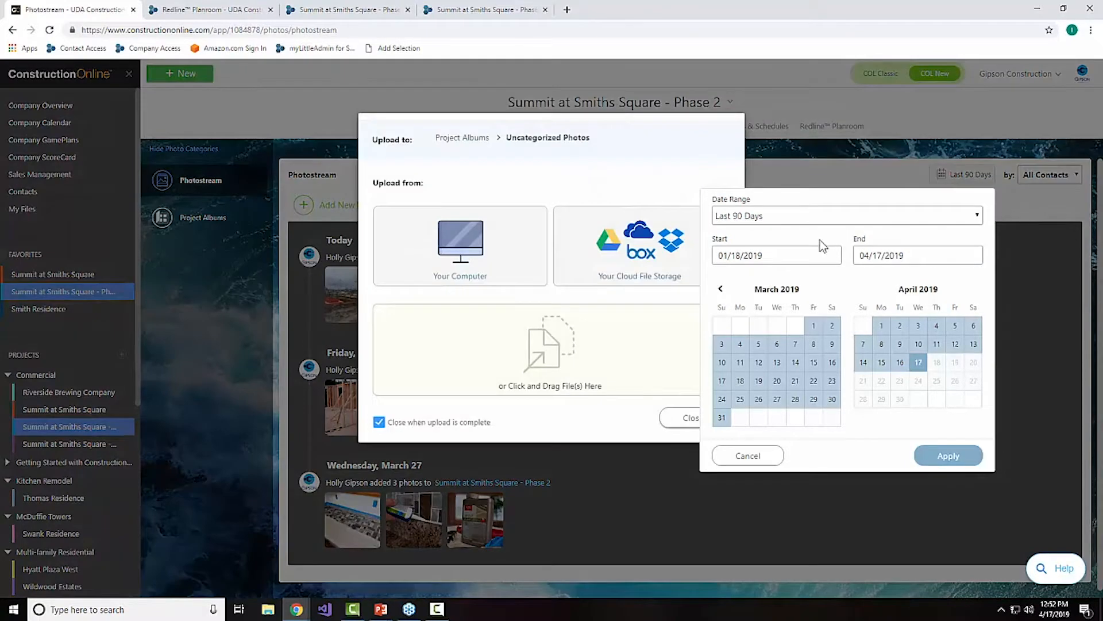
left_click(693, 418)
left_click(763, 457)
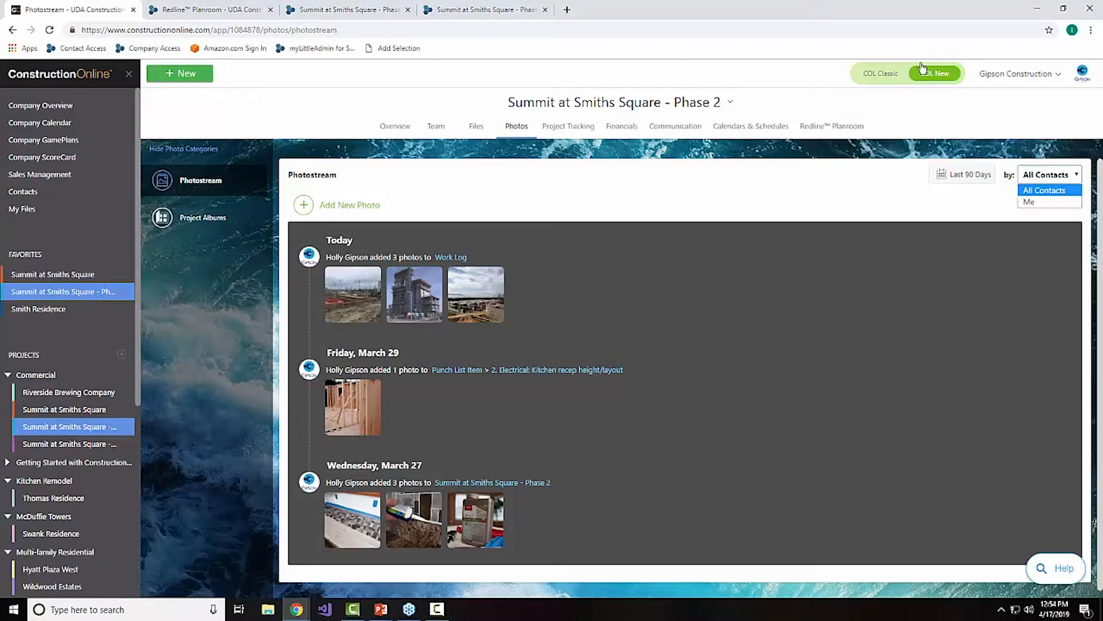
left_click(338, 314)
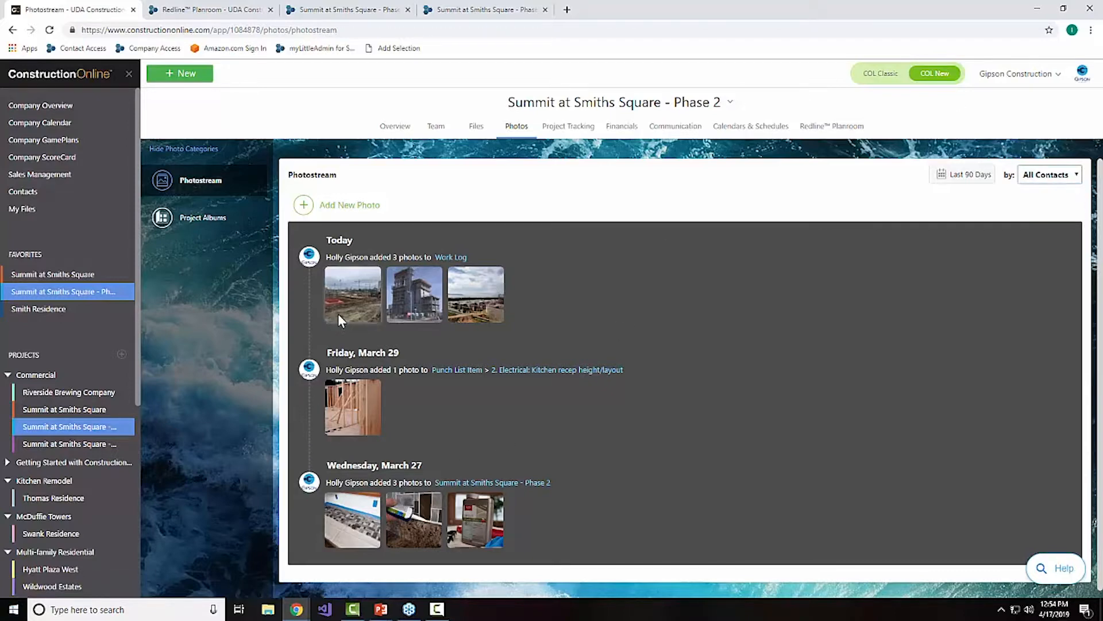
Step: Open the 03_framing(1) photo in the editor, try a freehand black loop around the window framing, and close without saving
left_click(366, 425)
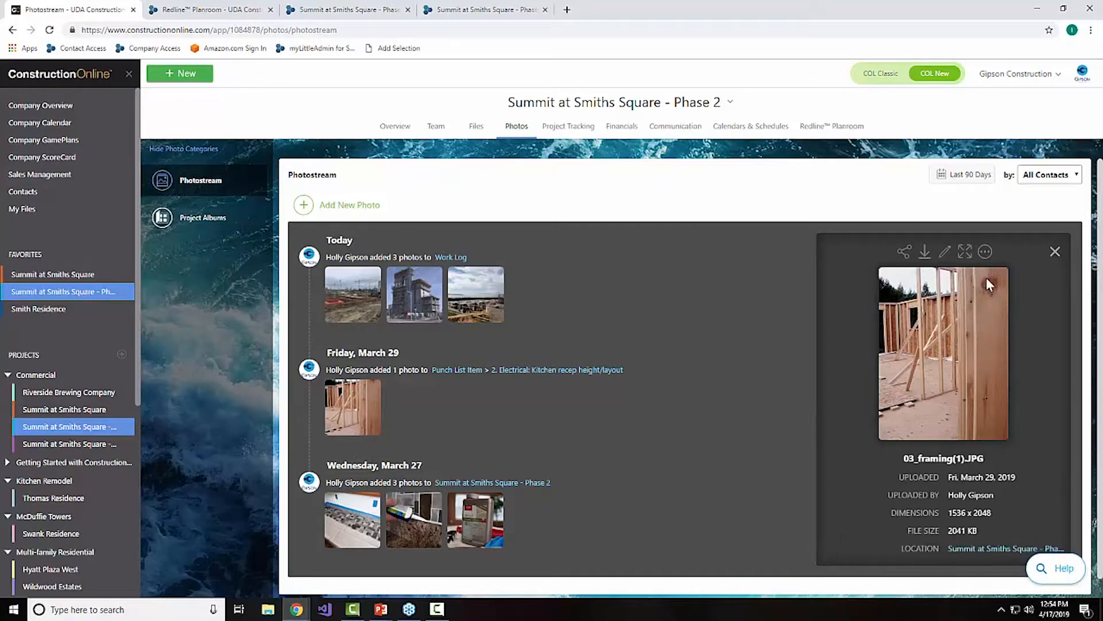
left_click(357, 401)
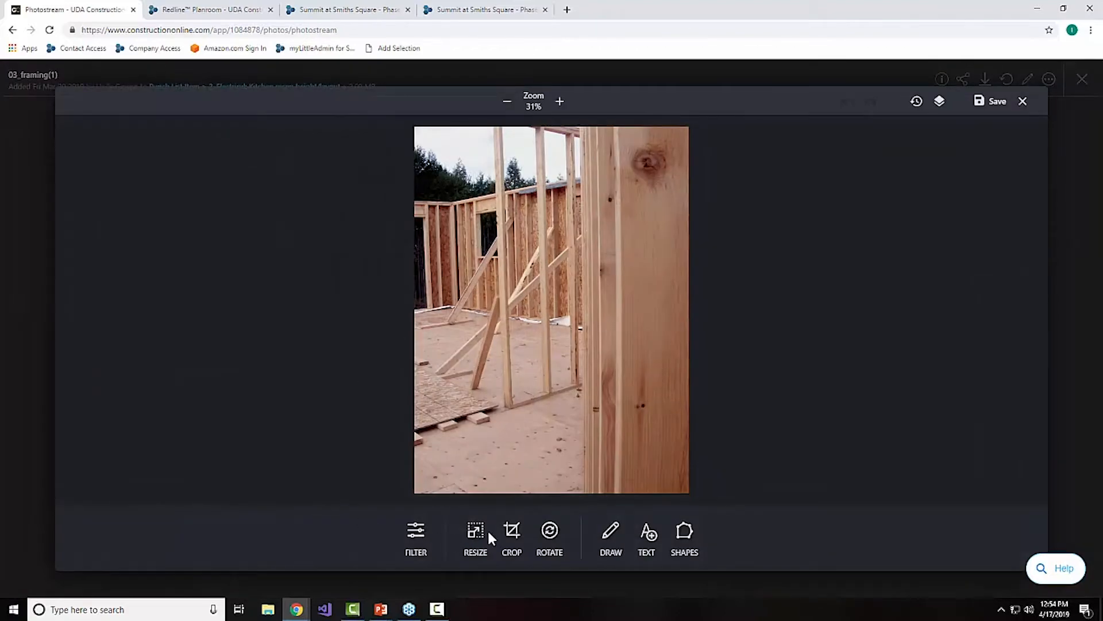
left_click(609, 533)
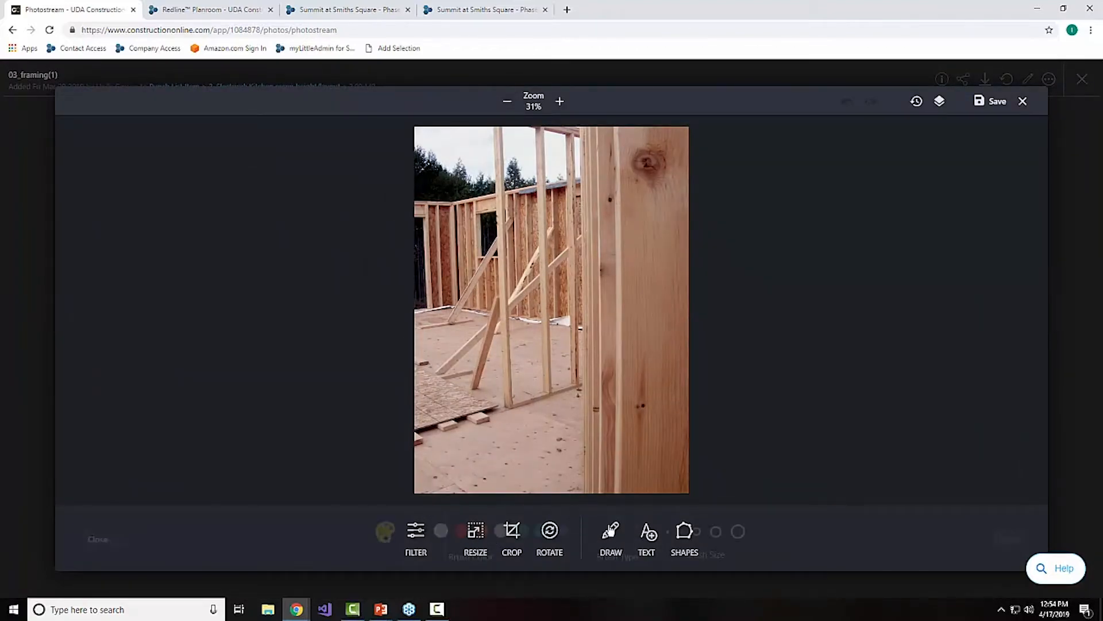
mouse_move(522, 217)
left_mouse_down()
mouse_move(458, 227)
mouse_move(510, 223)
left_mouse_up()
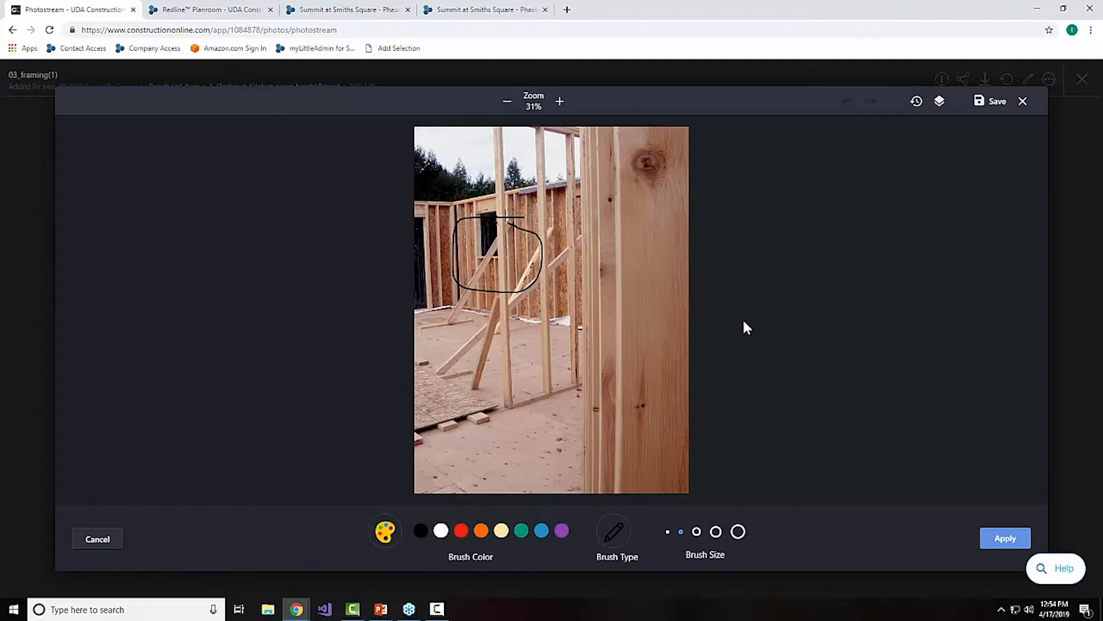
left_click(1024, 102)
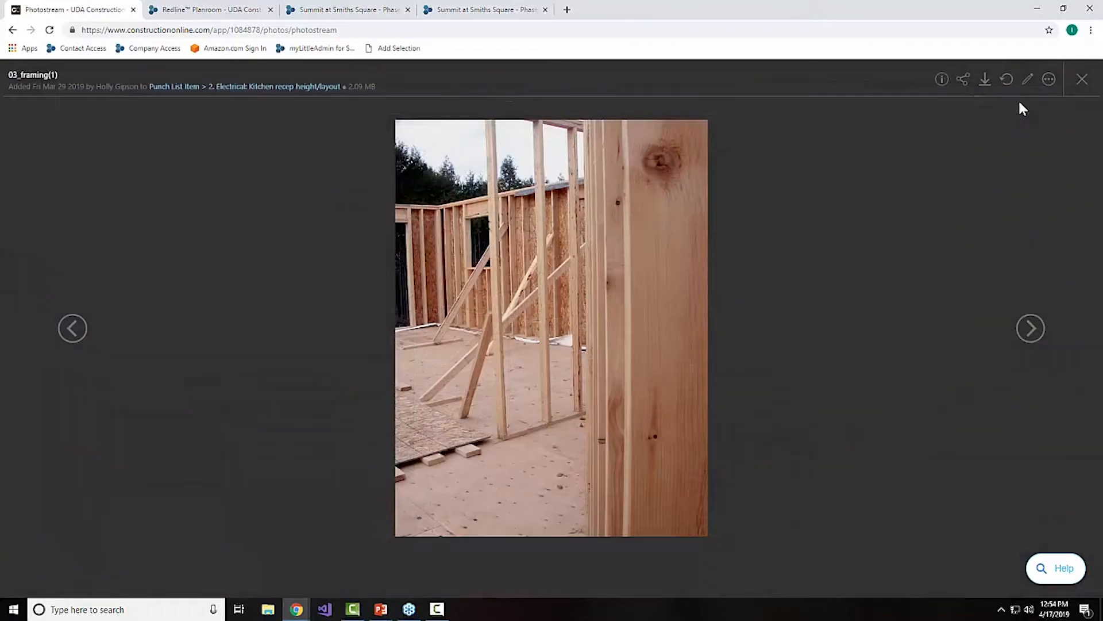
left_click(1081, 80)
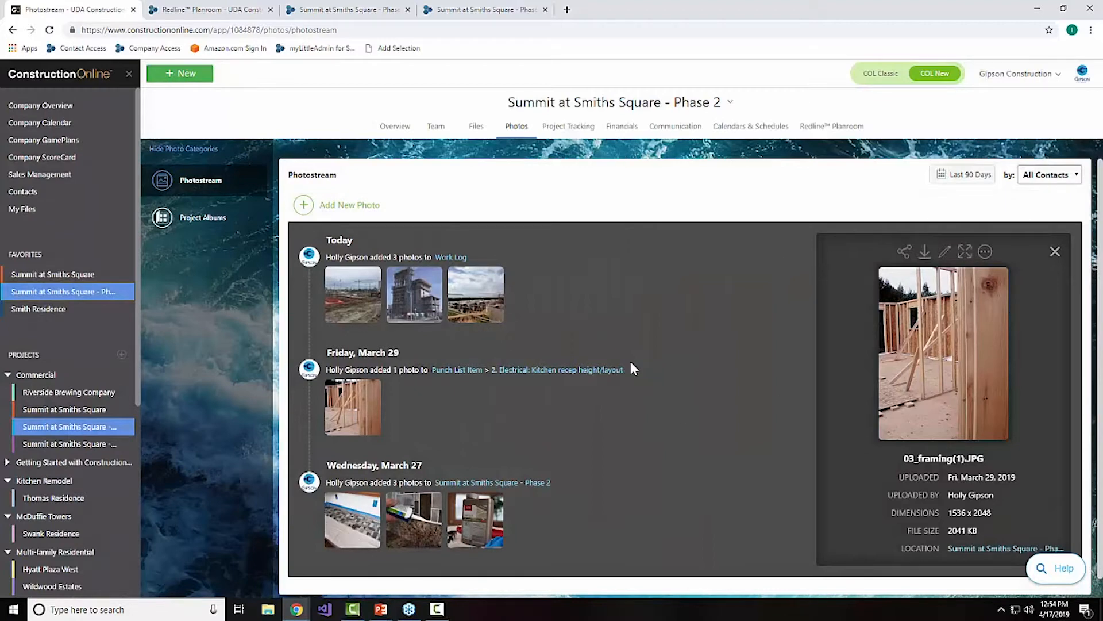
Step: View the Daily Logging photostream and the project's punch lists, and open the Company Overview
left_click(584, 138)
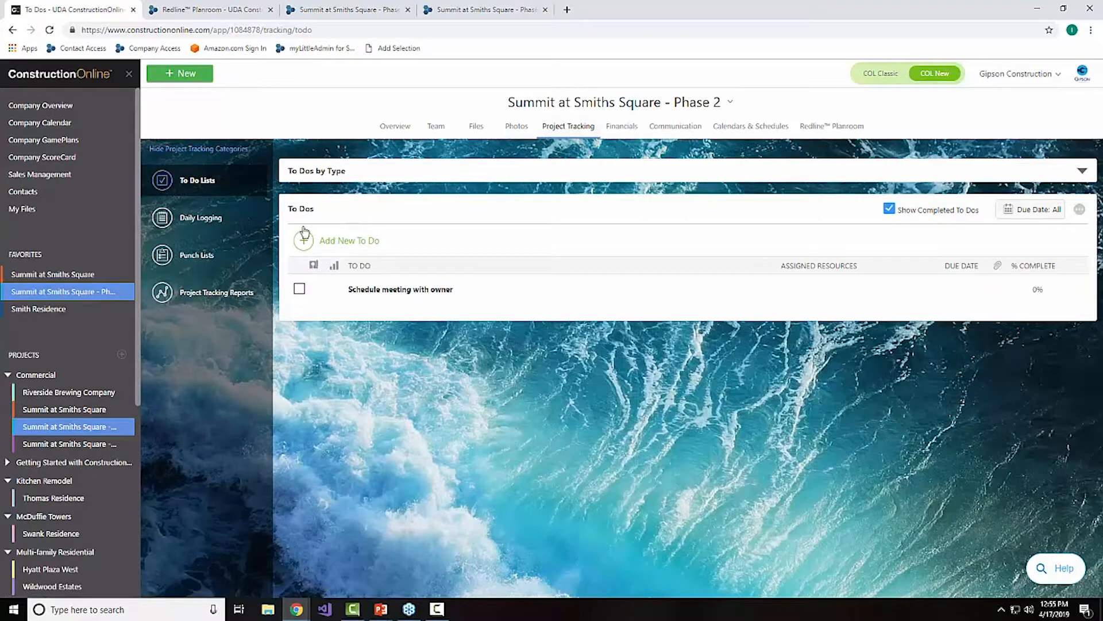
left_click(195, 217)
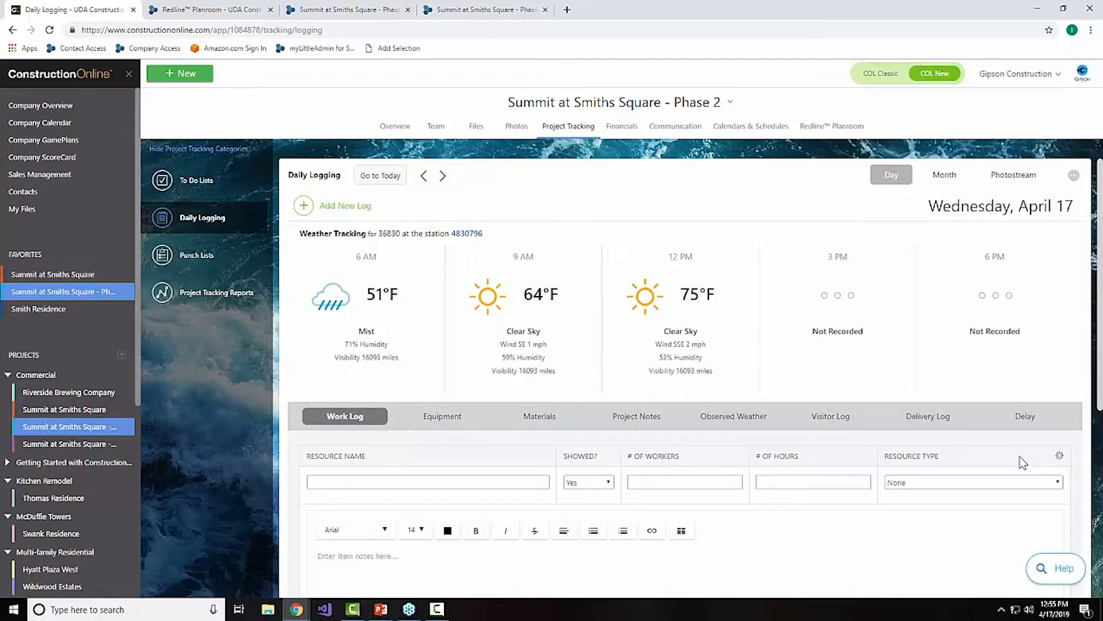
left_click(1017, 179)
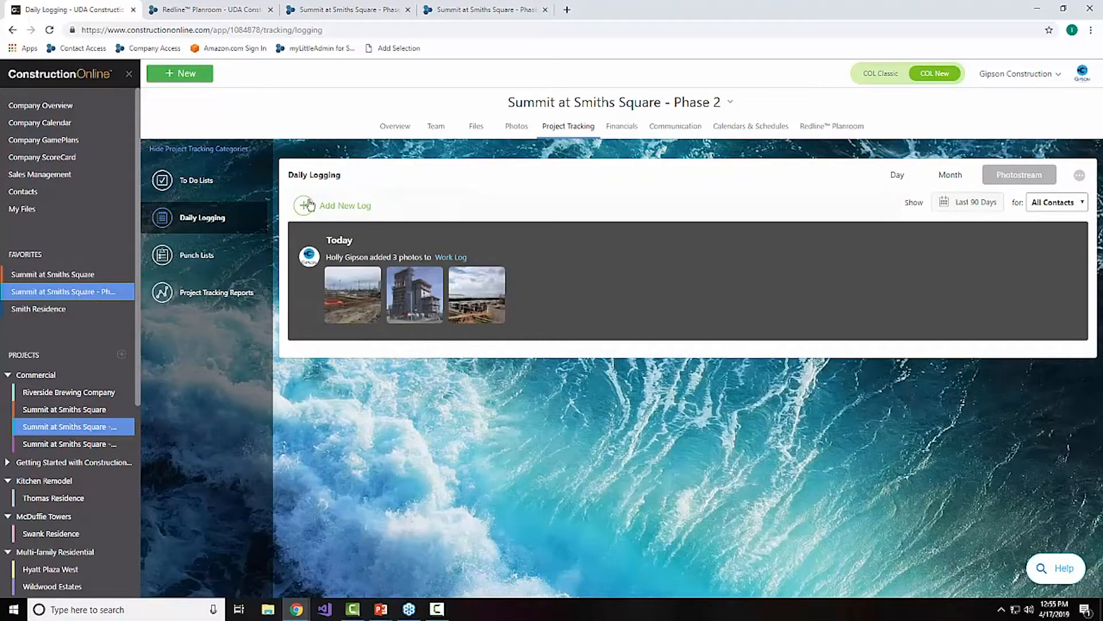
left_click(231, 251)
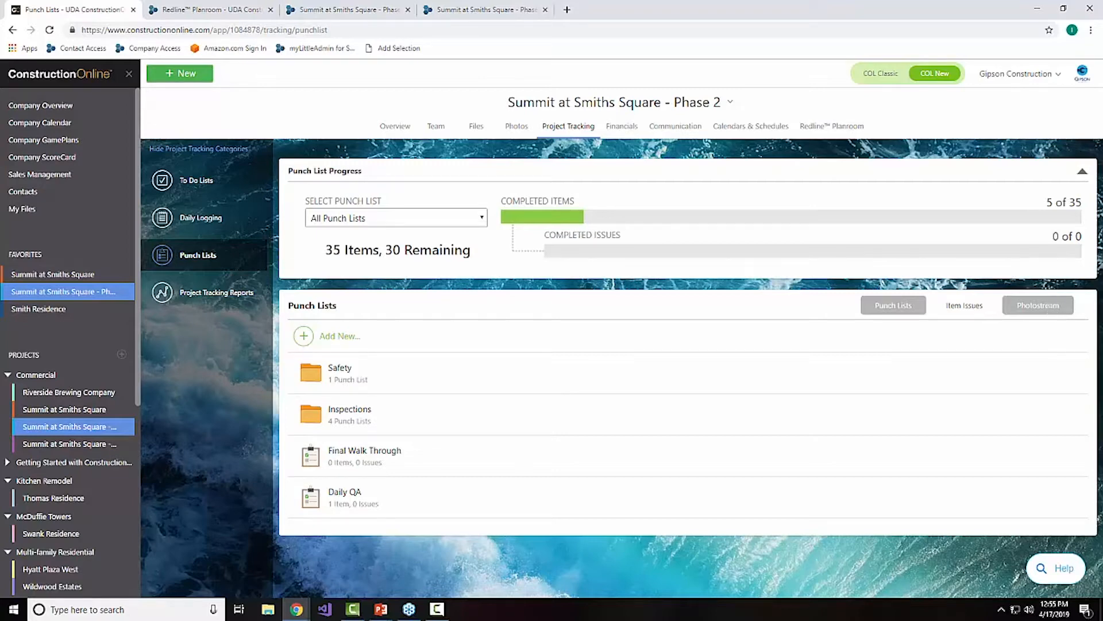
left_click(56, 109)
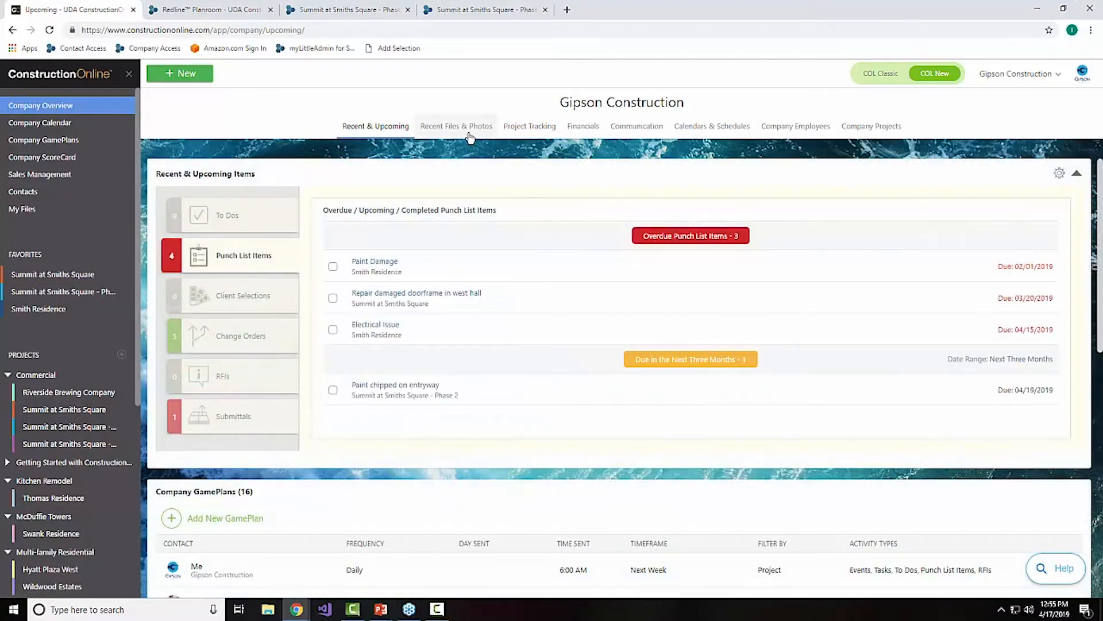
Step: Open the company's Recent Files & Photos and look through the recent files and photos feeds across projects
left_click(466, 128)
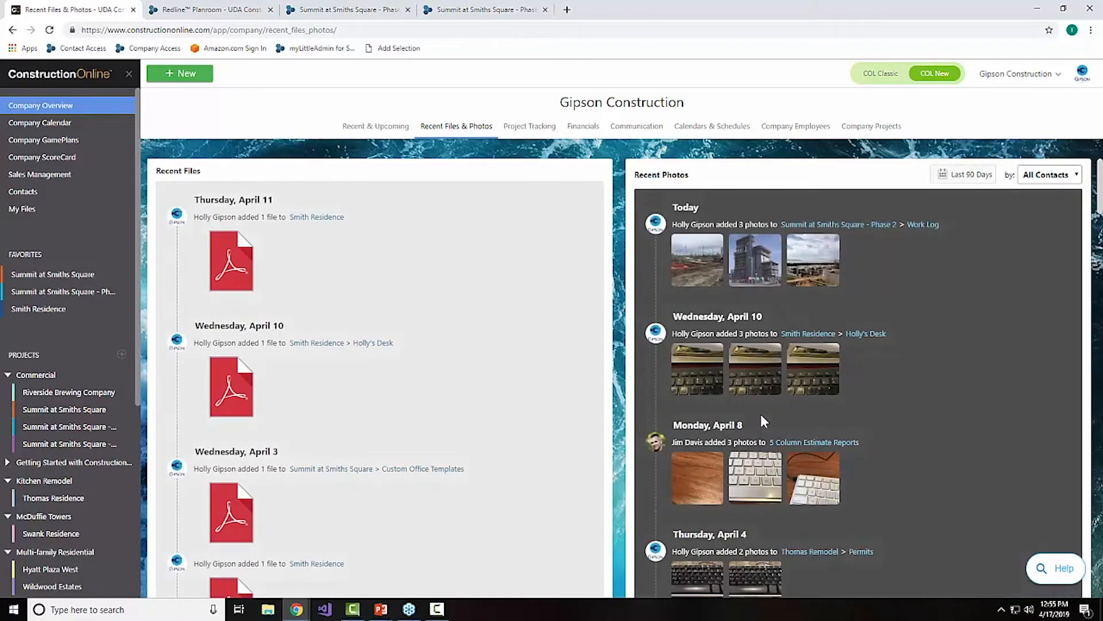
scroll(841, 388, "down", 10)
scroll(793, 316, "down", 8)
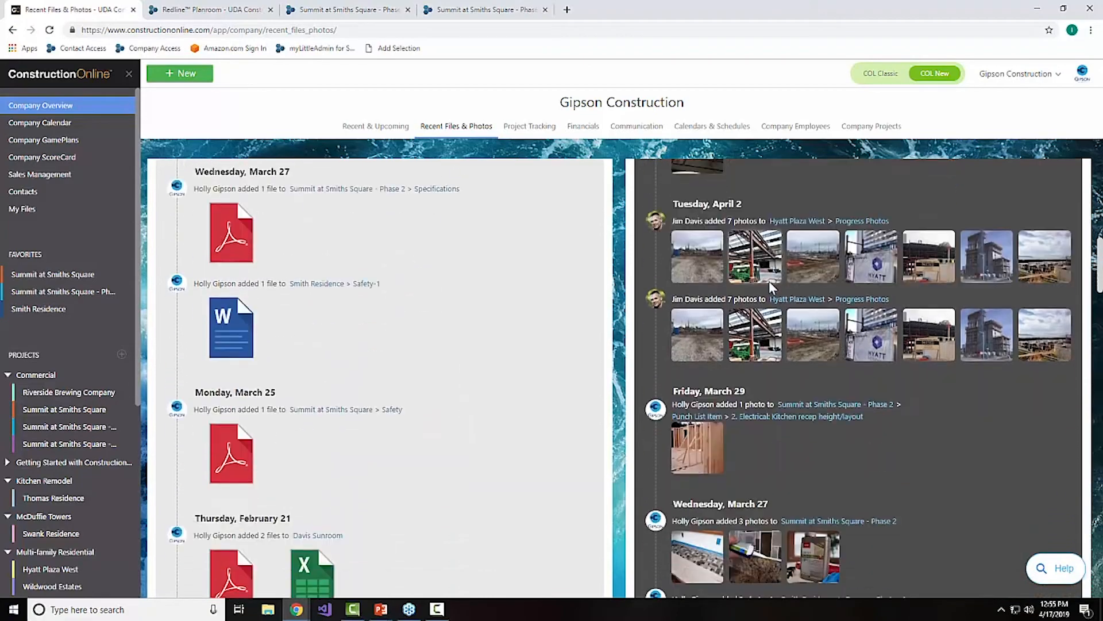
scroll(795, 391, "down", 10)
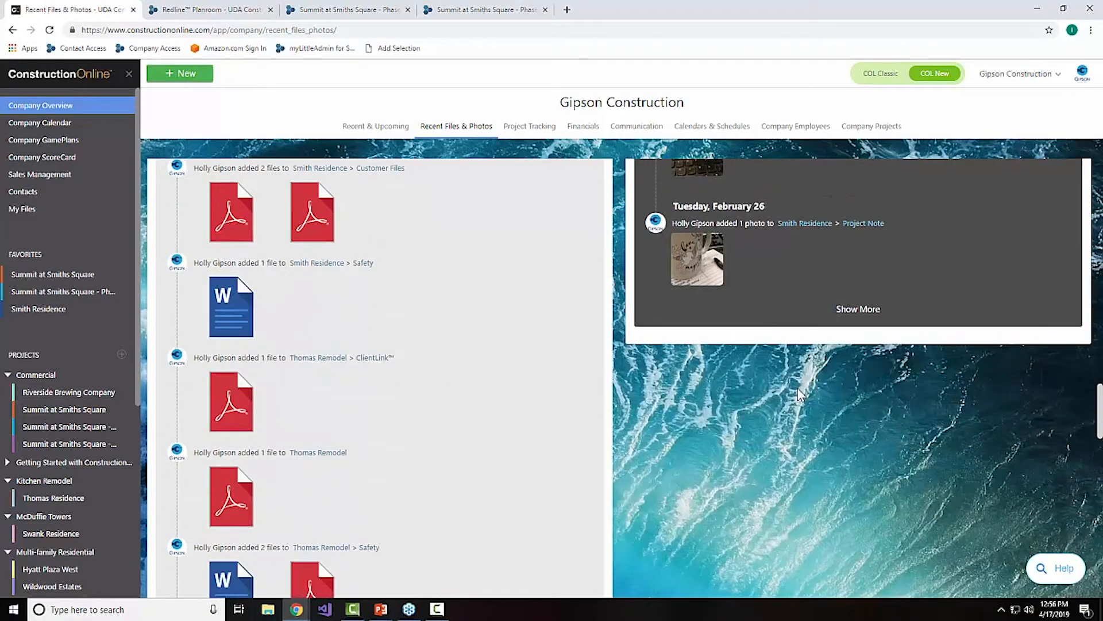
scroll(800, 394, "up", 10)
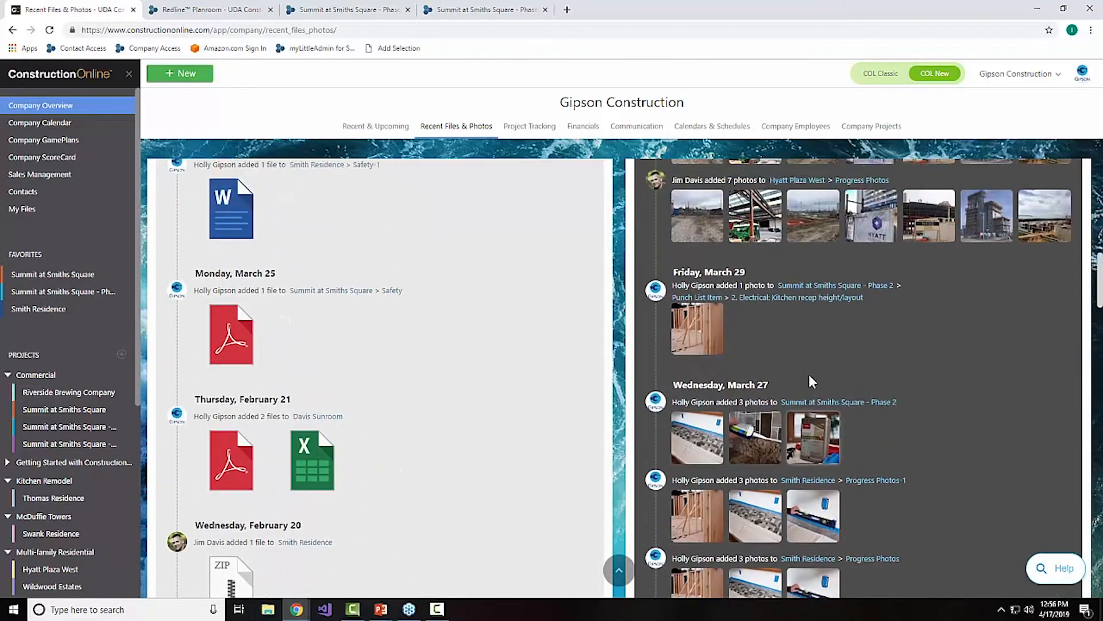
scroll(808, 368, "up", 10)
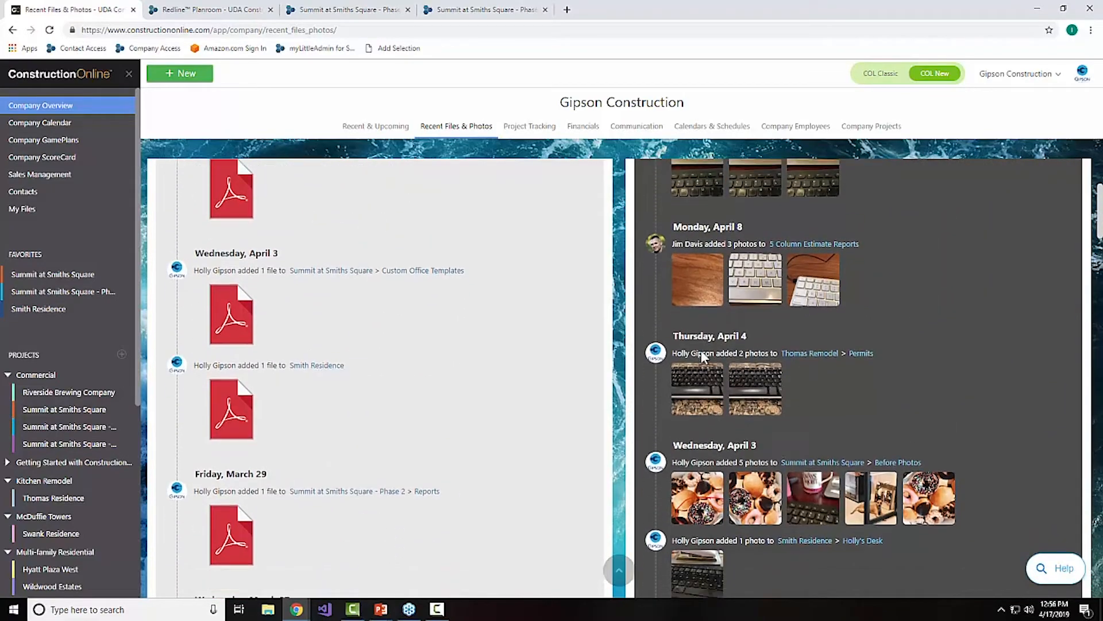
scroll(702, 355, "down", 10)
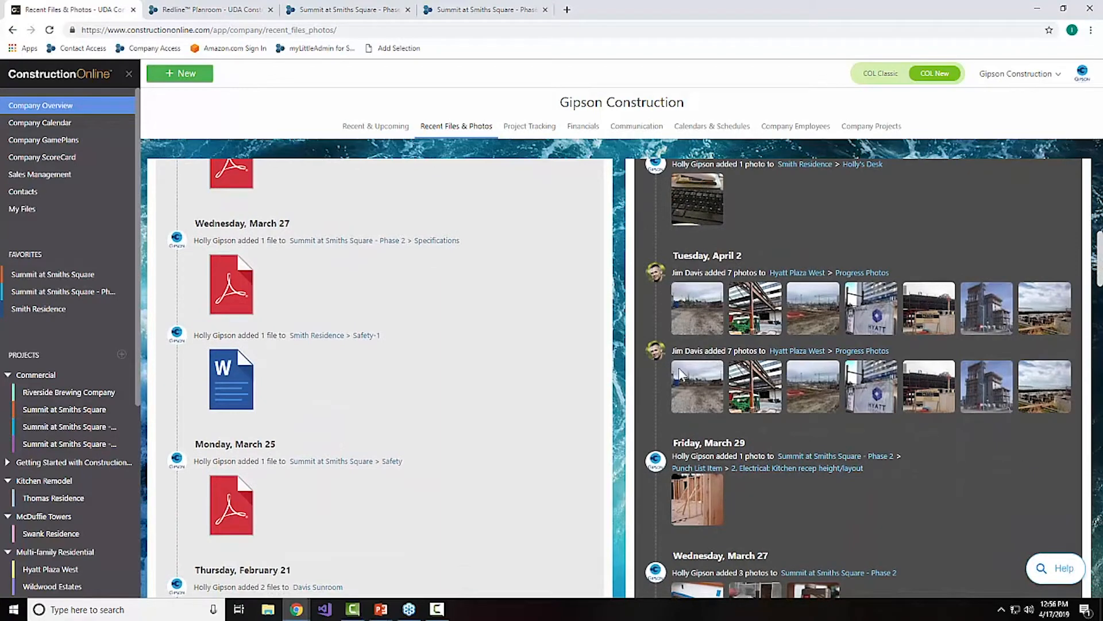
Step: Open the Summit at Smiths Square - Phase 2 project overview and view its Latest Project Activity
left_click(104, 299)
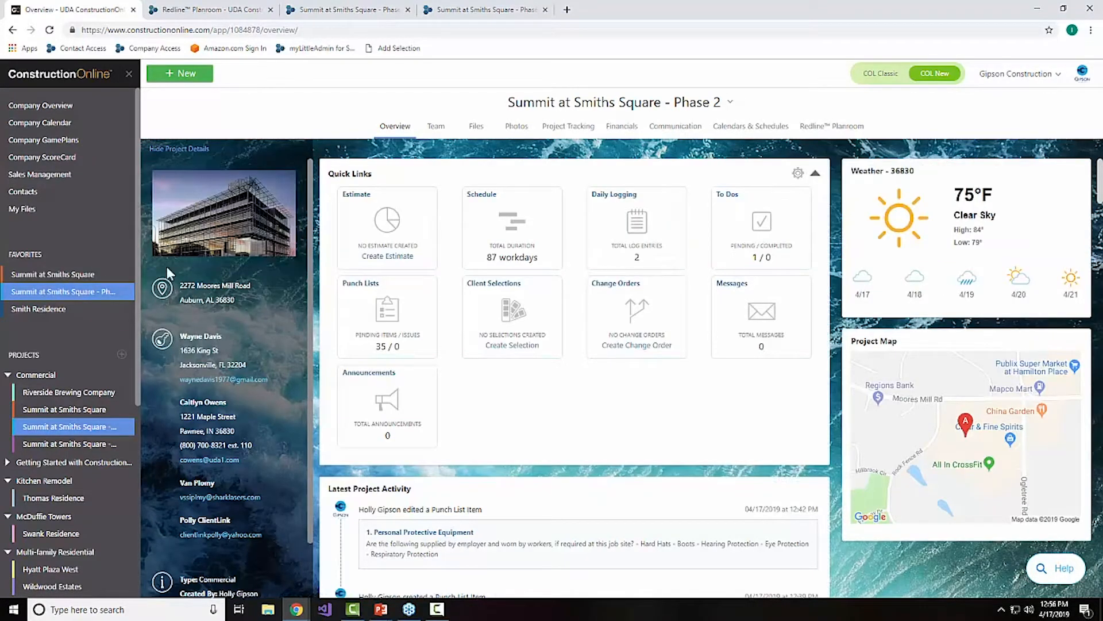
scroll(539, 338, "down", 5)
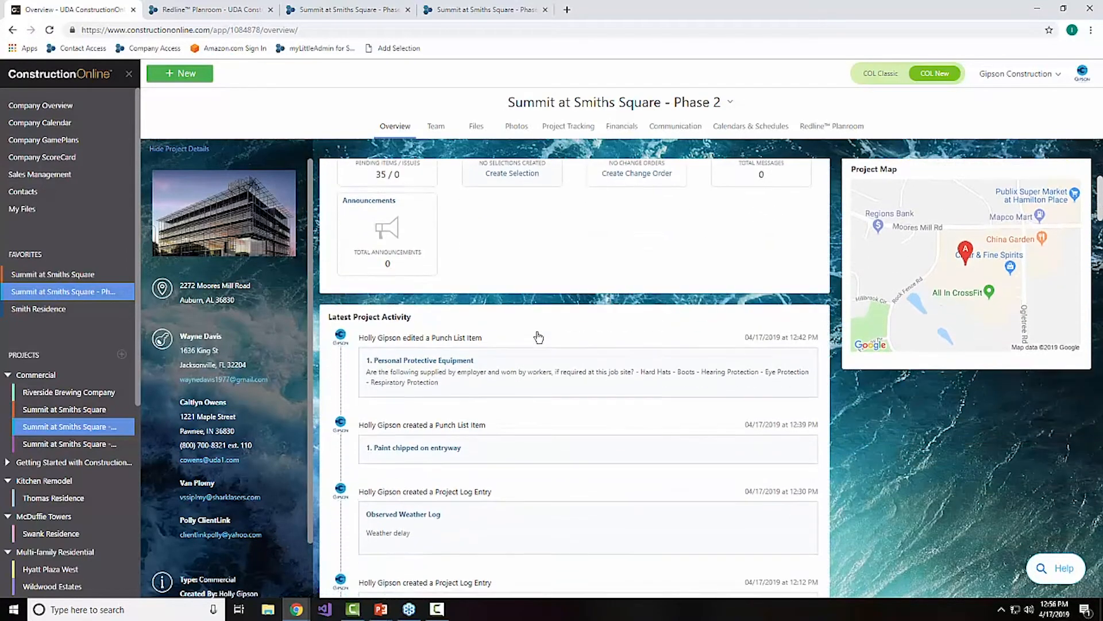